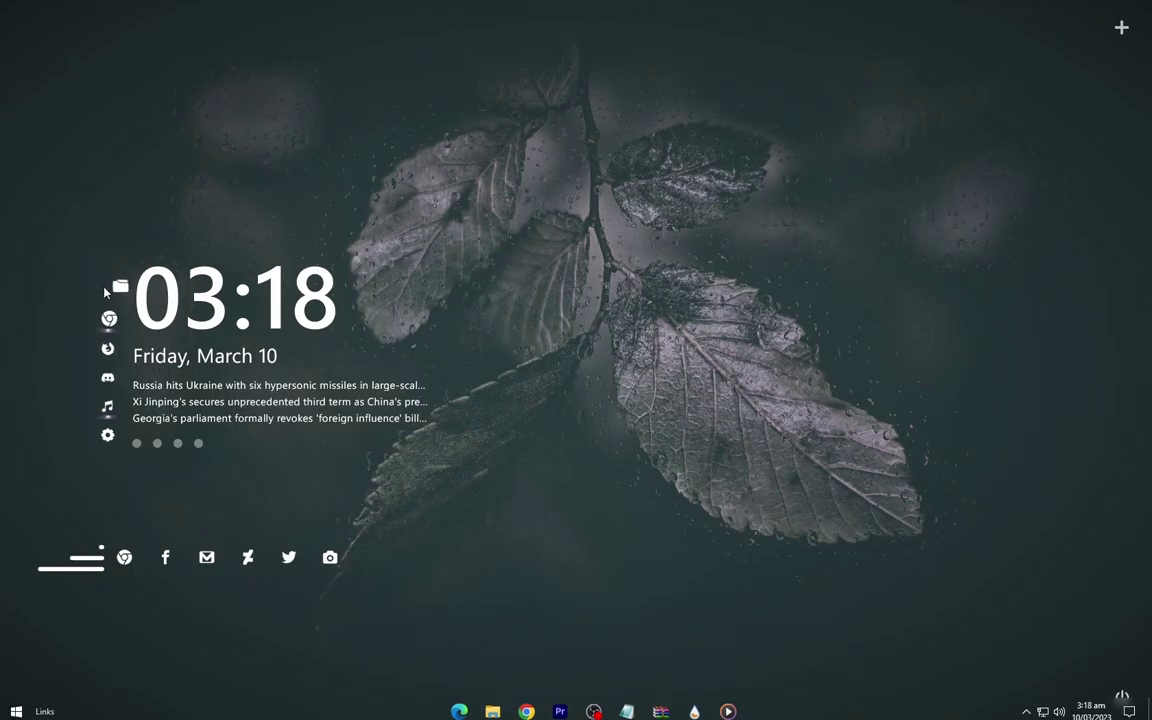
# Step: Open This PC from the widget's folder link, close it, then use the widget's plus and power buttons
pyautogui.click(108, 281)
pyautogui.moveTo(608, 163); pyautogui.dragTo(512, 150)
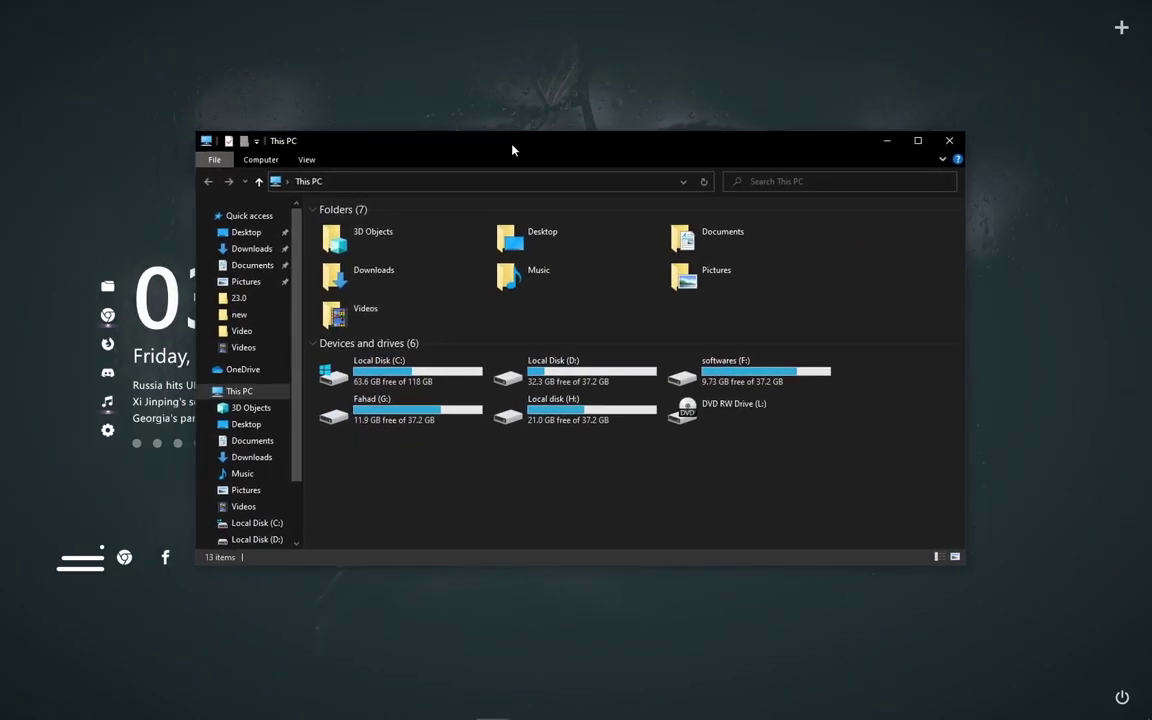
pyautogui.click(950, 143)
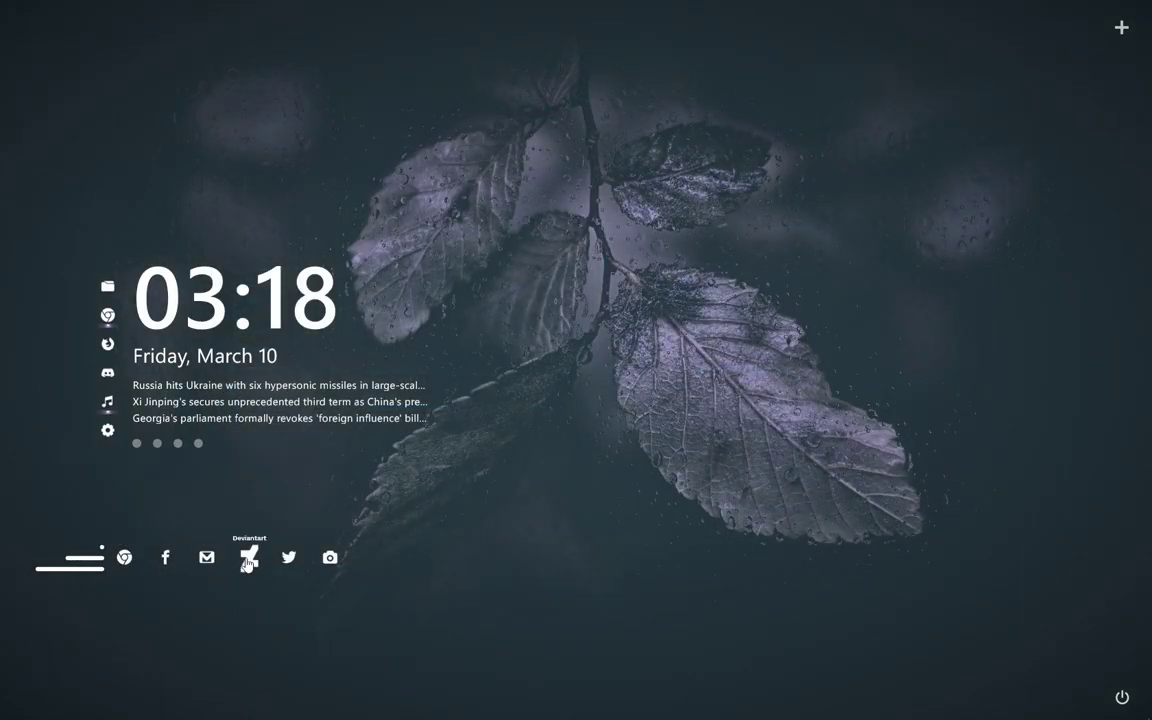
pyautogui.click(1118, 35)
pyautogui.click(1112, 692)
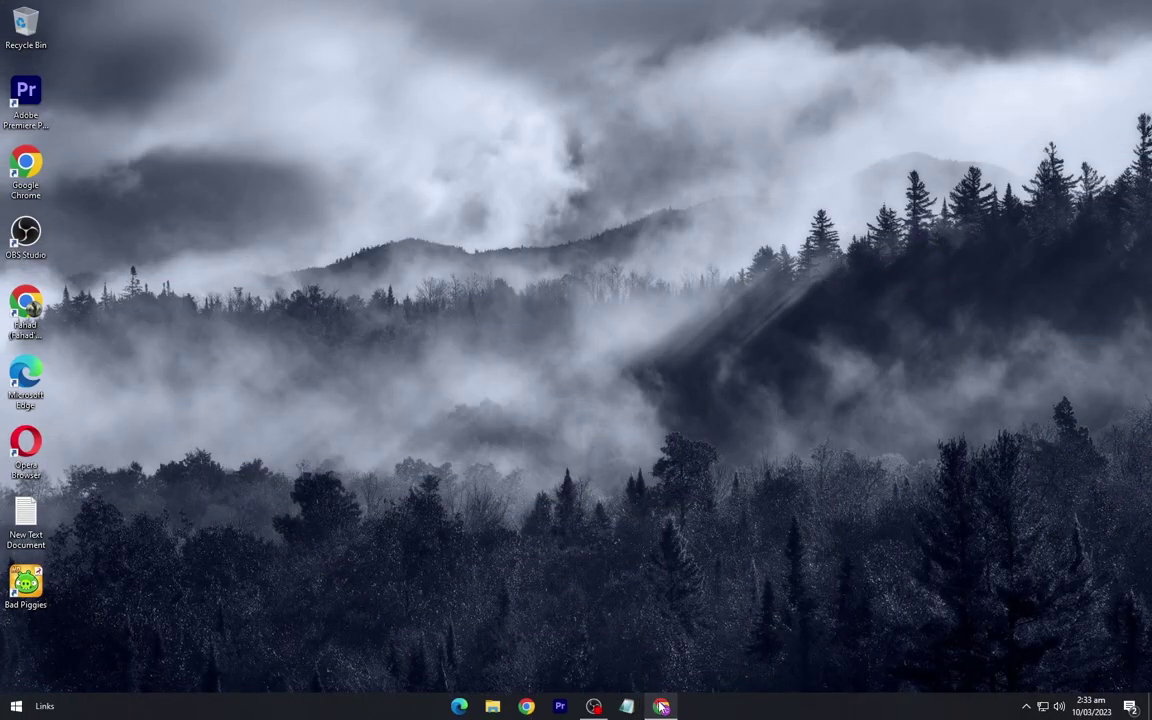
# Step: Download the grey leaf photo free from Unsplash and dismiss the attribution popup
pyautogui.click(660, 706)
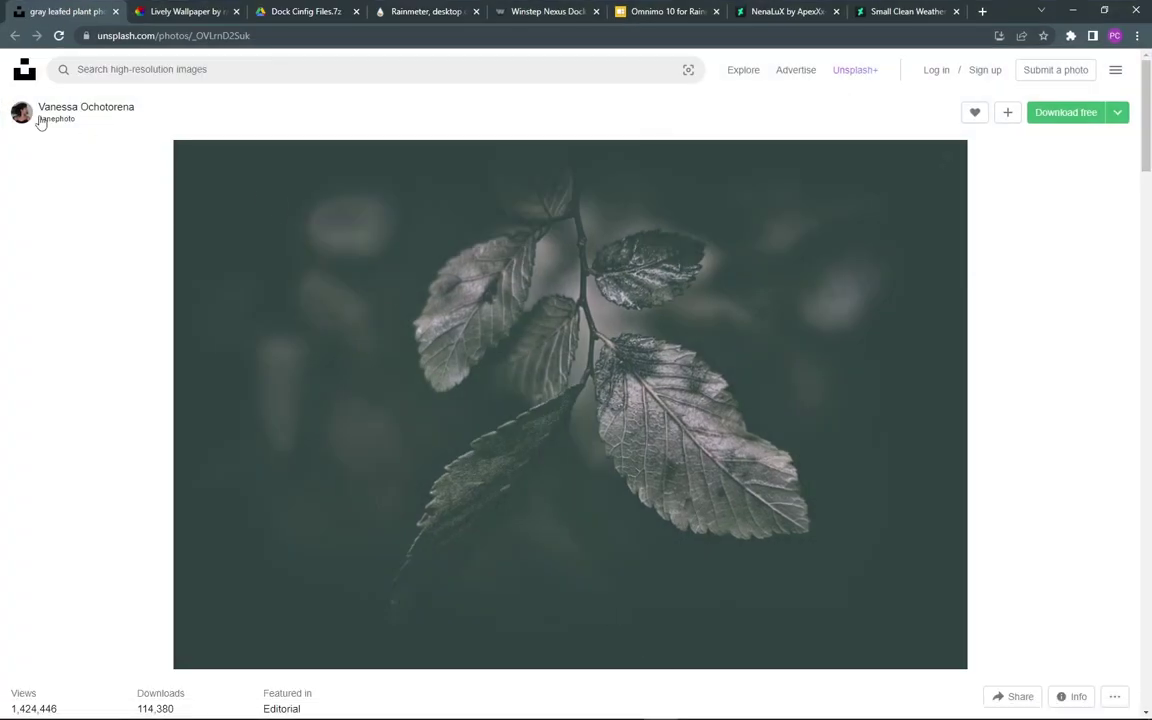
pyautogui.click(1054, 116)
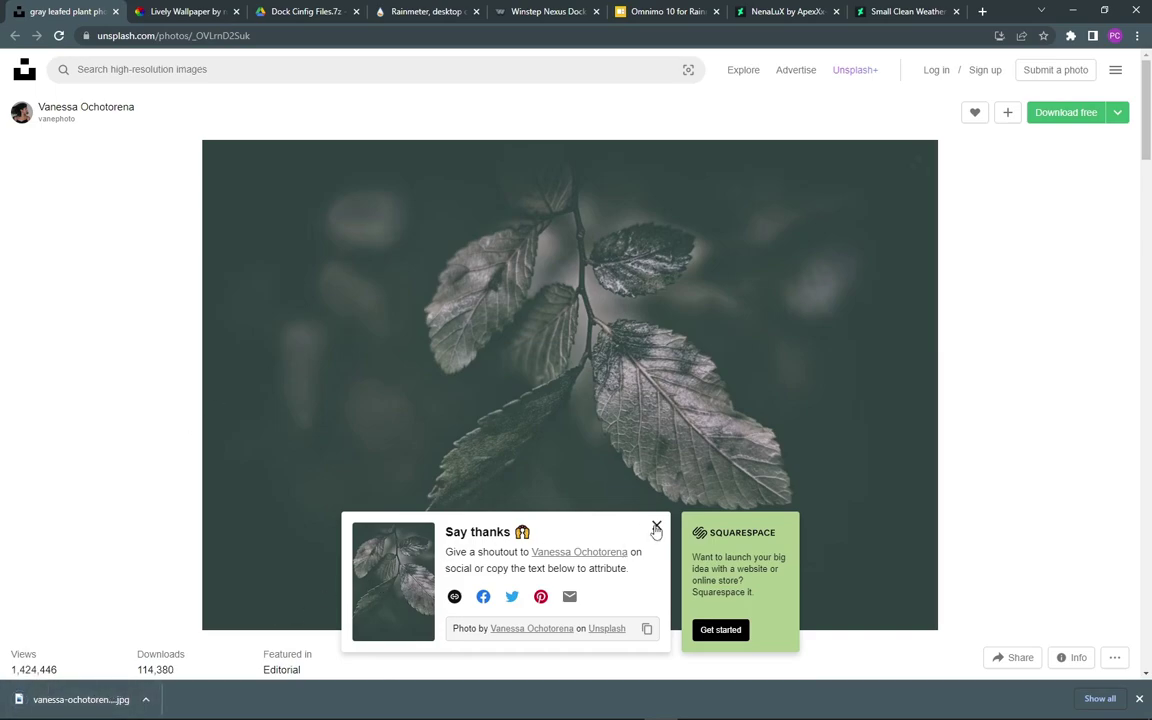
pyautogui.click(656, 526)
# Step: Download the Lively Wallpaper installer from its site's Download section
pyautogui.click(175, 10)
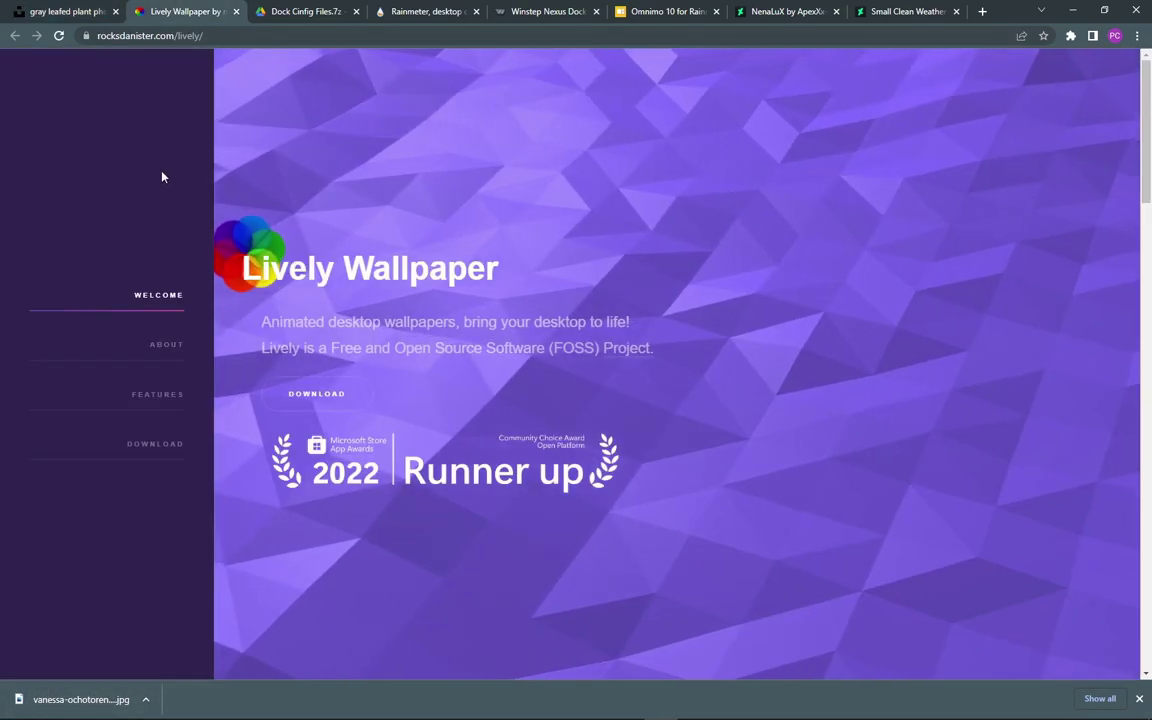
pyautogui.click(145, 450)
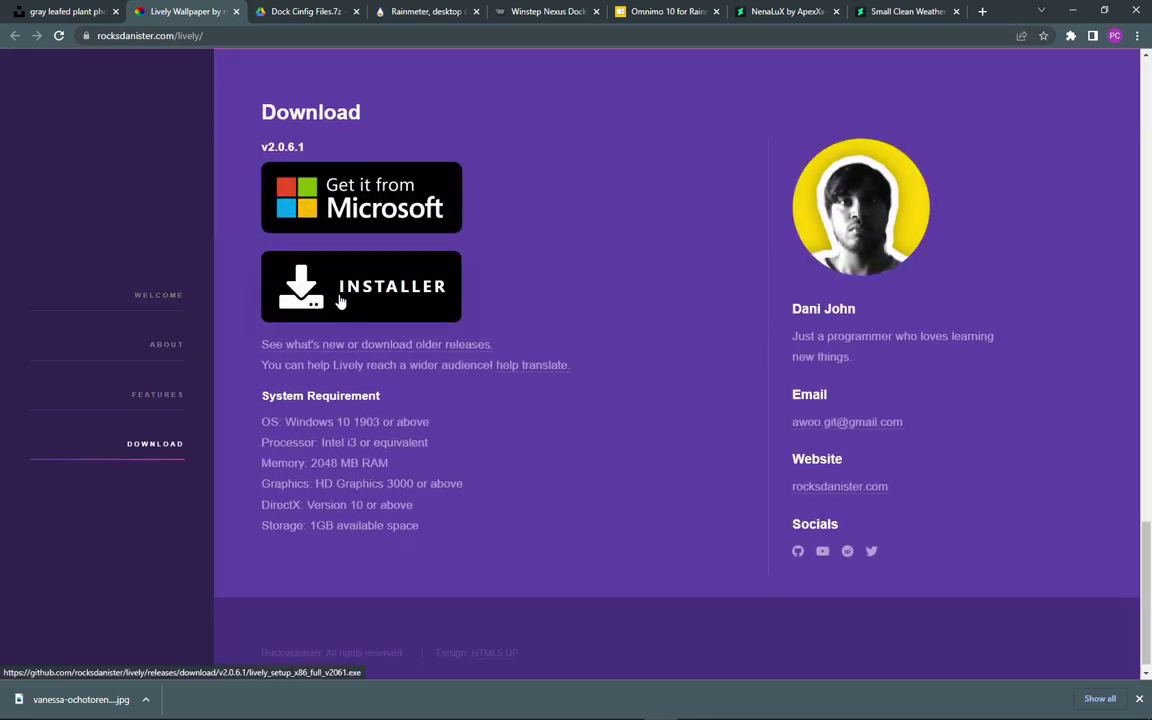
pyautogui.click(376, 303)
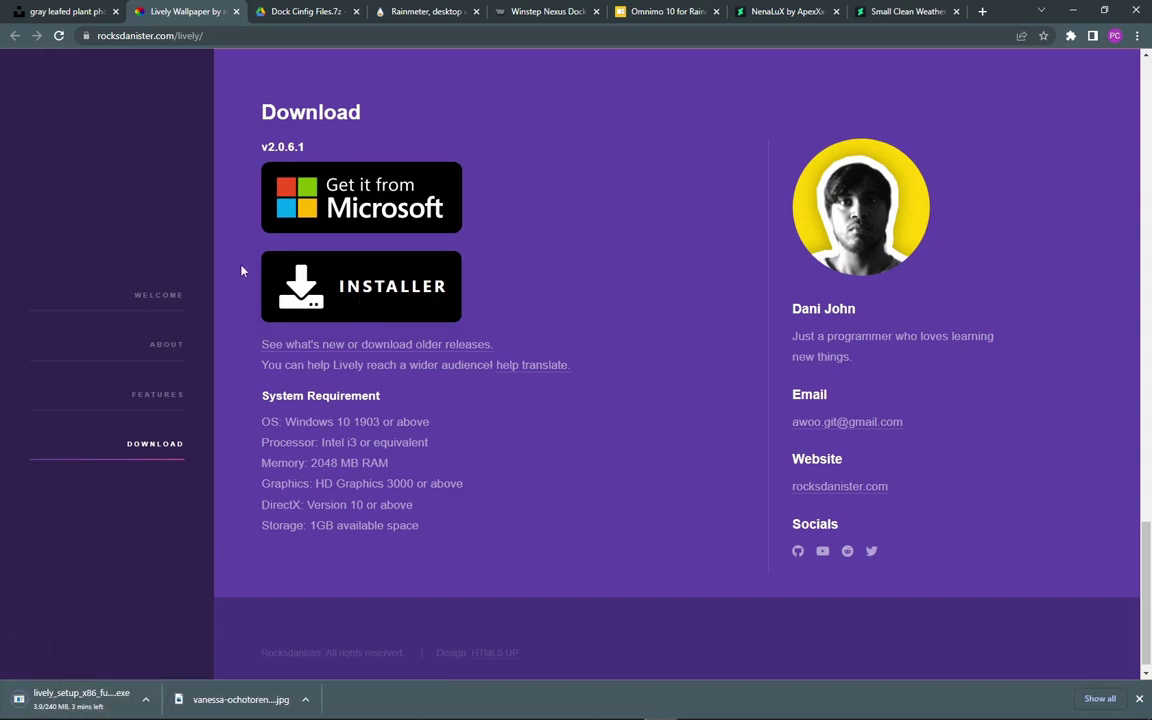
# Step: Get the Dock Cinfig Files.7z archive from its Google Drive page
pyautogui.click(318, 9)
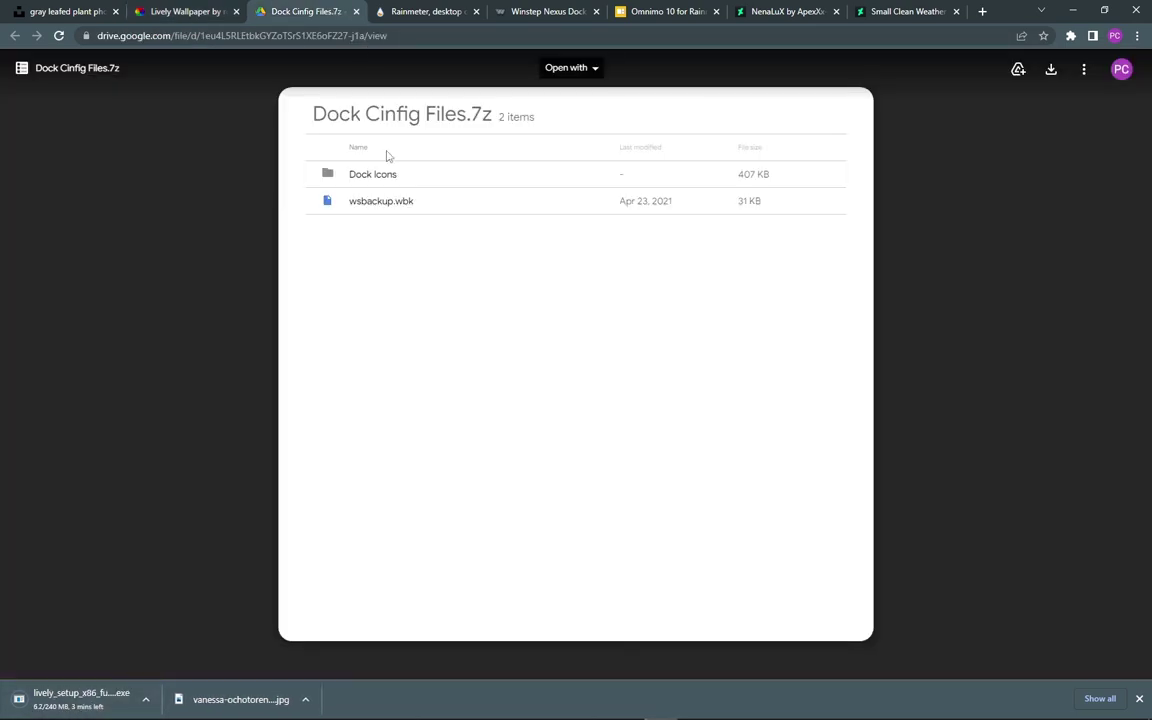
pyautogui.moveTo(326, 113); pyautogui.dragTo(504, 119)
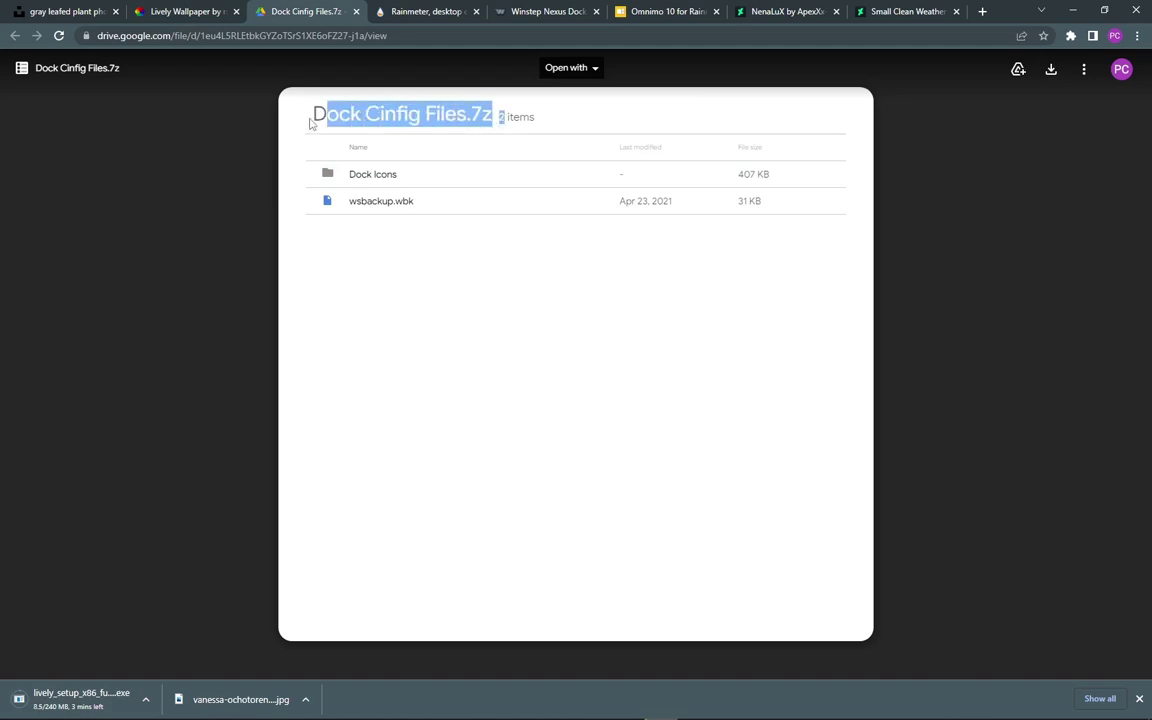
pyautogui.moveTo(311, 121); pyautogui.dragTo(471, 117)
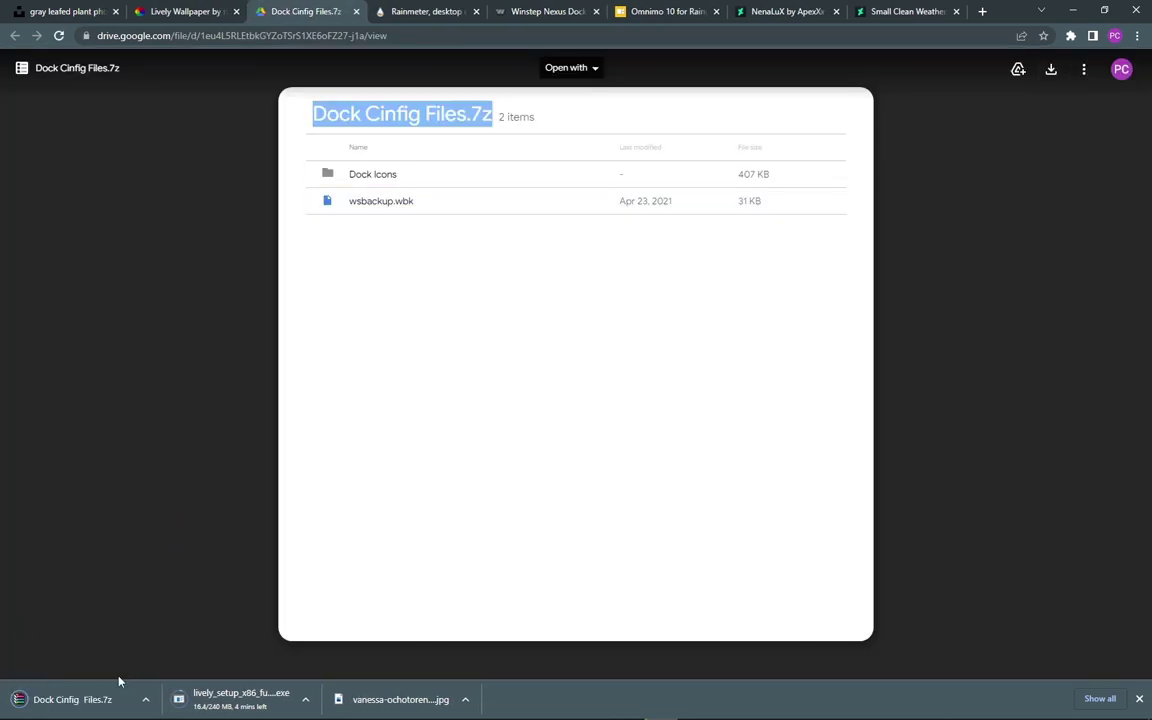
# Step: Download Rainmeter and the free Winstep Nexus dock
pyautogui.click(428, 11)
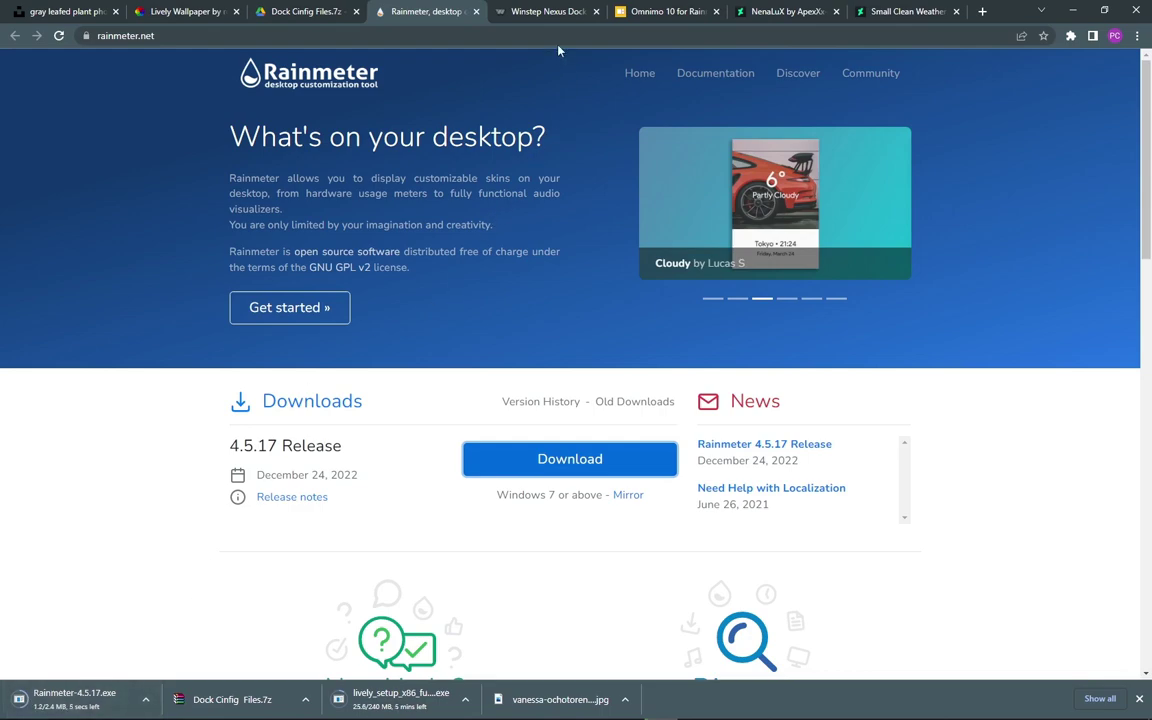
pyautogui.click(548, 12)
pyautogui.scroll(-3, 577, 470)
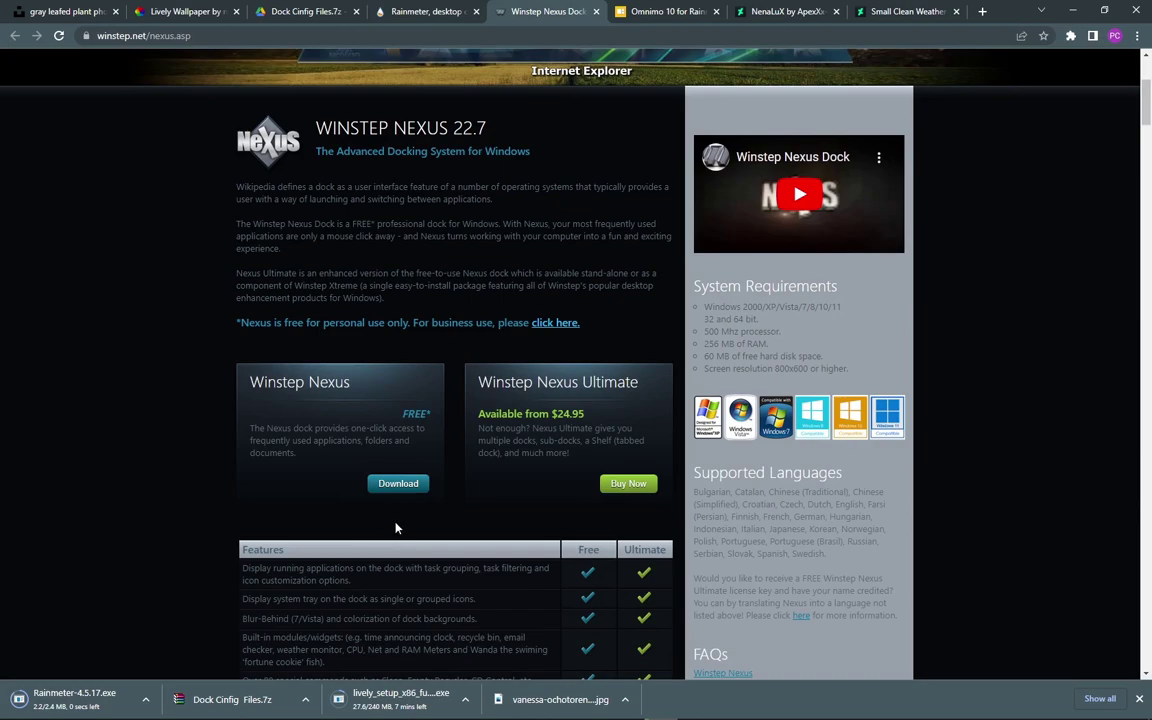
pyautogui.click(400, 492)
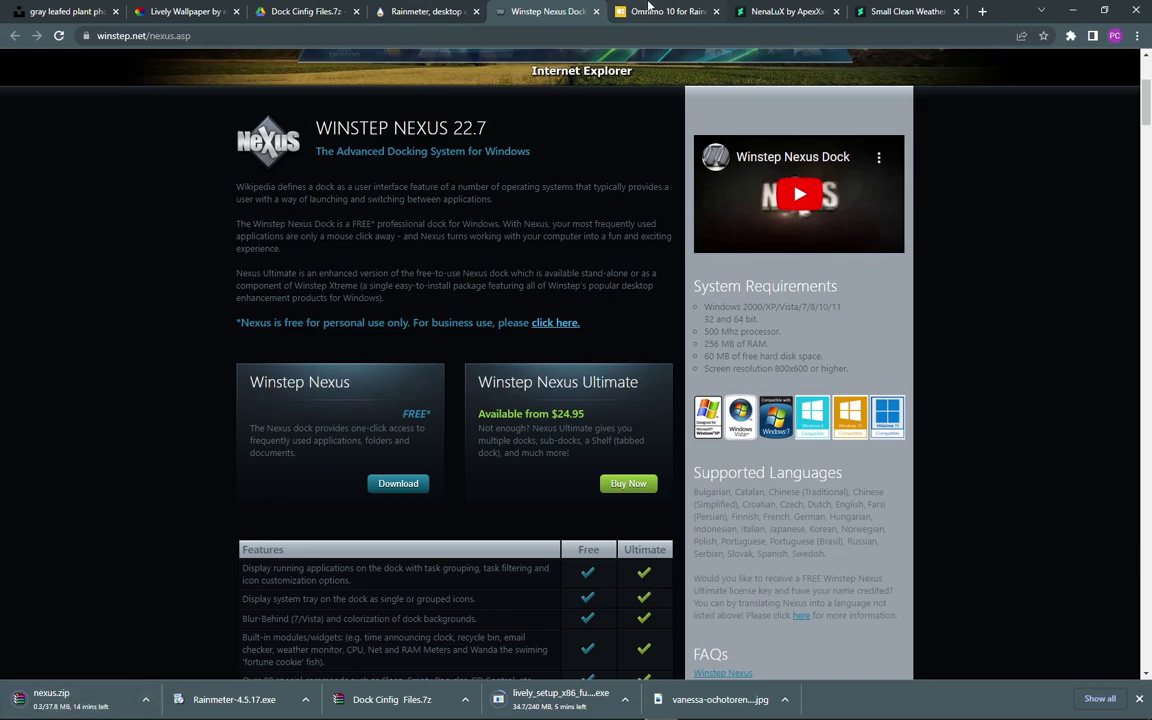
# Step: Download the full version of Omnimo 10
pyautogui.click(652, 11)
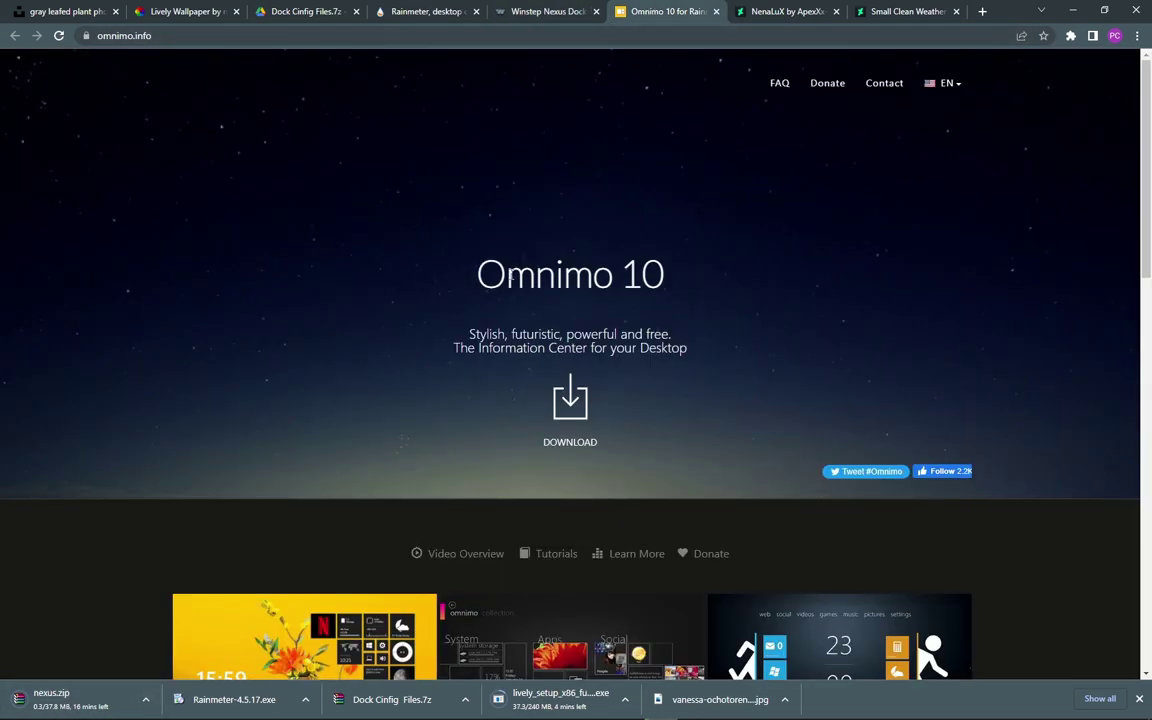
pyautogui.moveTo(455, 250); pyautogui.dragTo(668, 294)
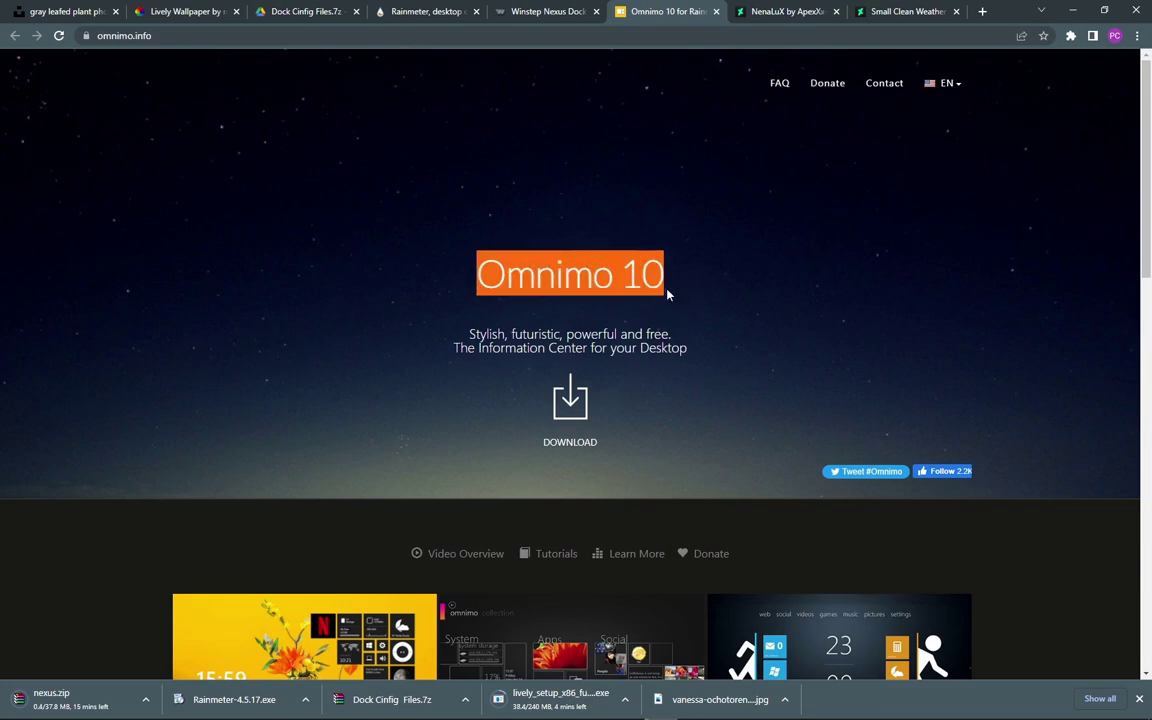
pyautogui.click(571, 413)
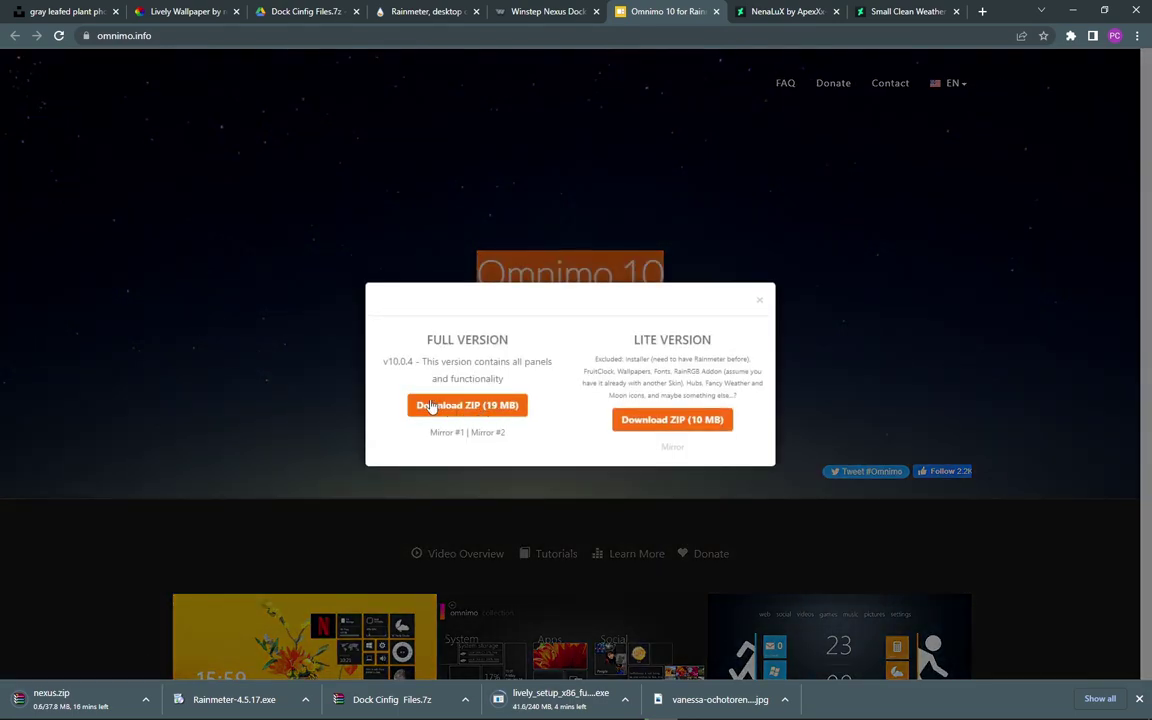
pyautogui.moveTo(441, 340); pyautogui.dragTo(496, 340)
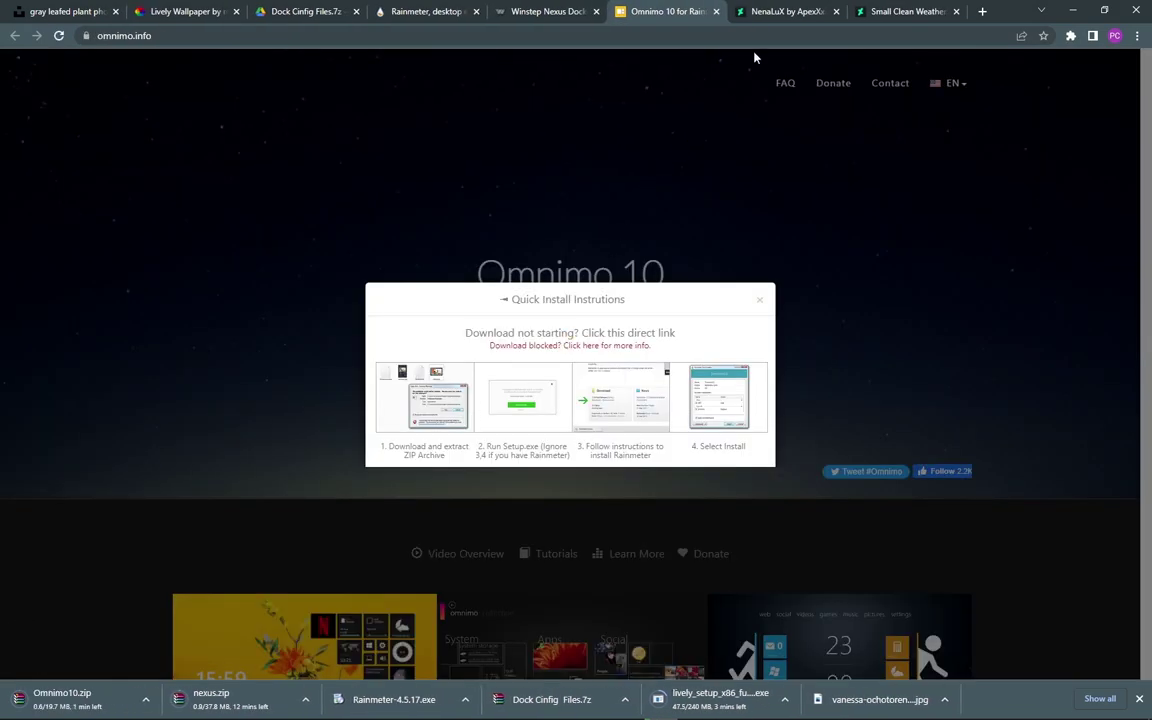
# Step: Download the NenaLuX and Small Clean Weather skins from DeviantArt
pyautogui.click(785, 11)
pyautogui.click(672, 250)
pyautogui.click(672, 250)
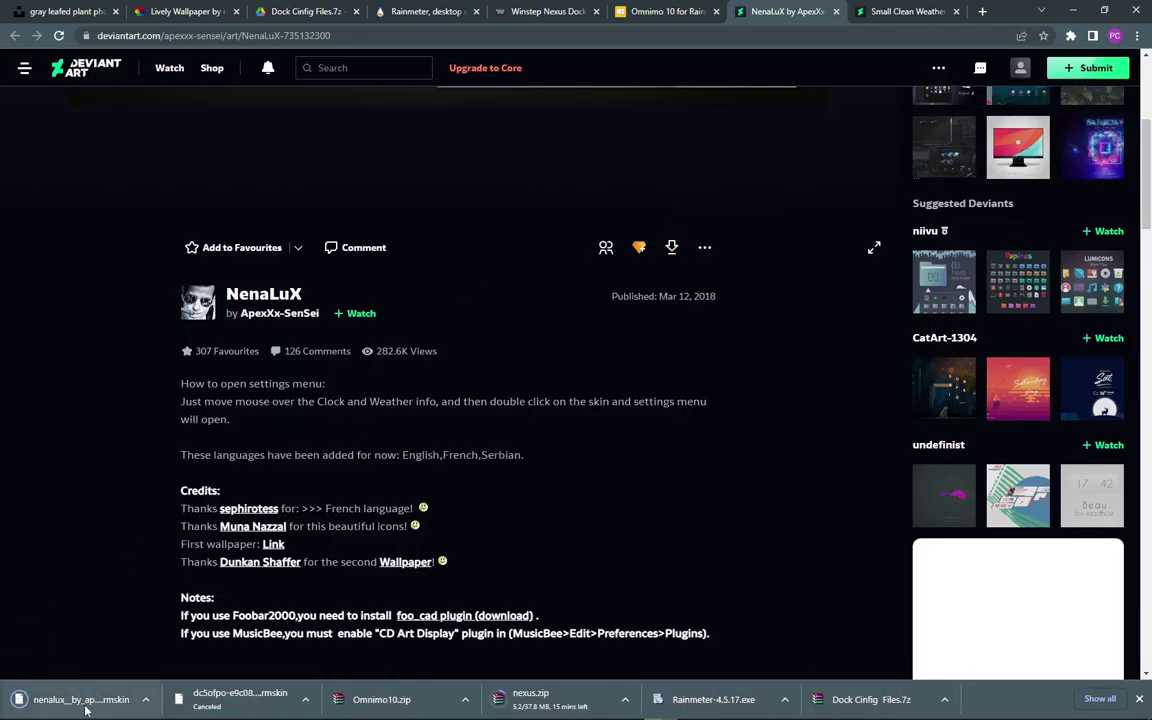
pyautogui.click(882, 9)
pyautogui.scroll(-3, 810, 300)
pyautogui.click(672, 318)
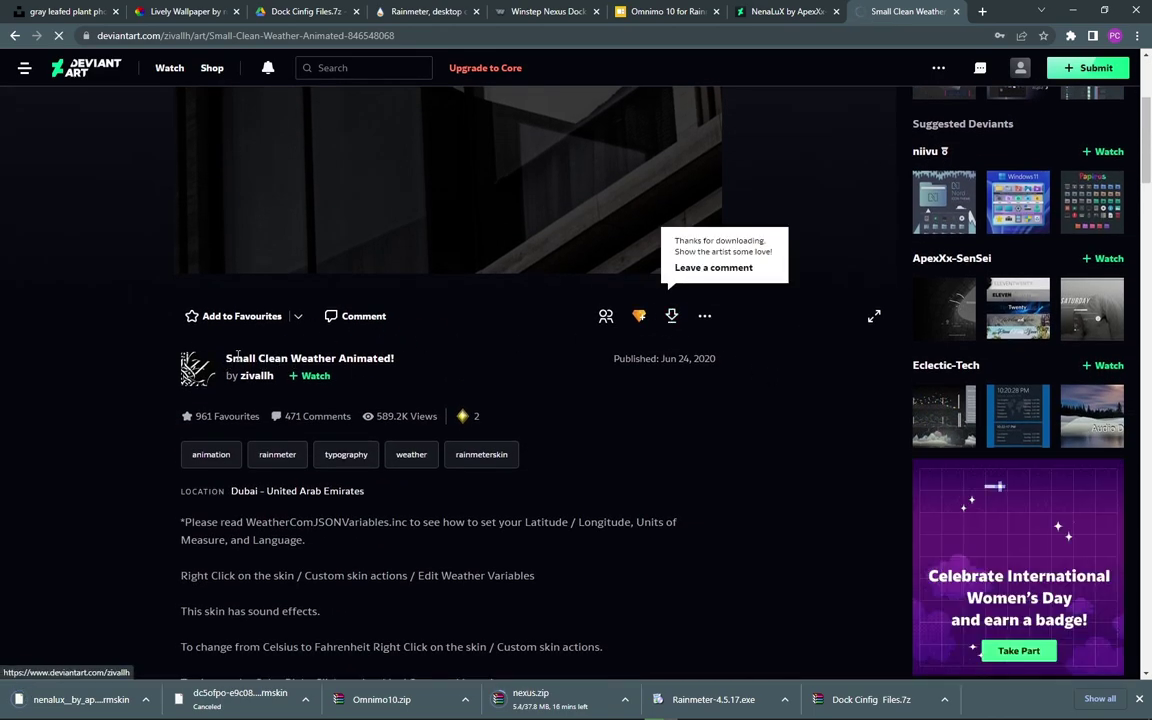
pyautogui.moveTo(231, 358); pyautogui.dragTo(394, 358)
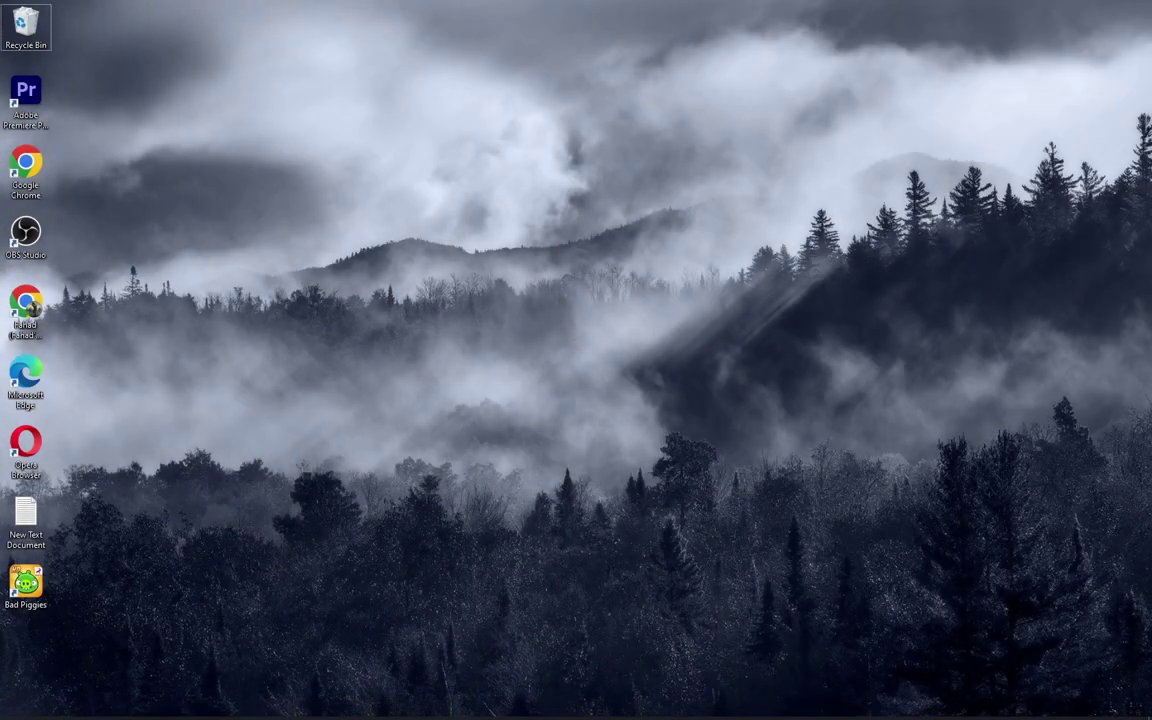
# Step: Run lively_setup from Downloads as administrator and confirm the setup language
pyautogui.press('super+e')
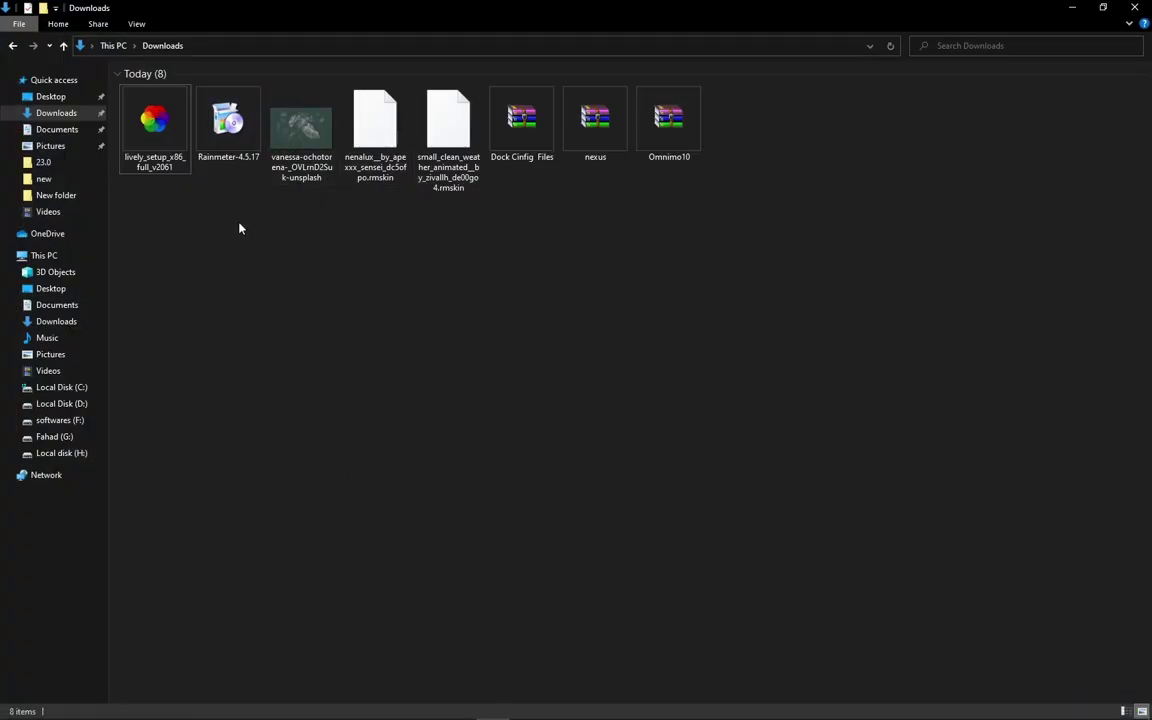
pyautogui.click(163, 132)
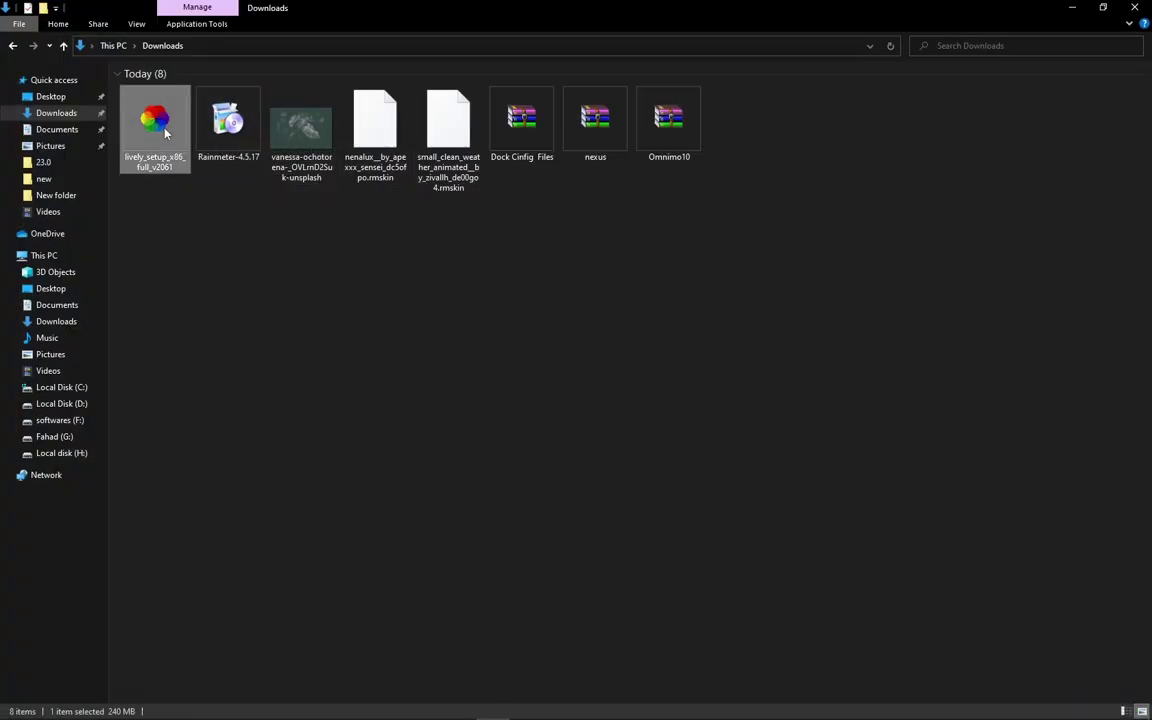
pyautogui.rightClick(160, 130)
pyautogui.click(180, 153)
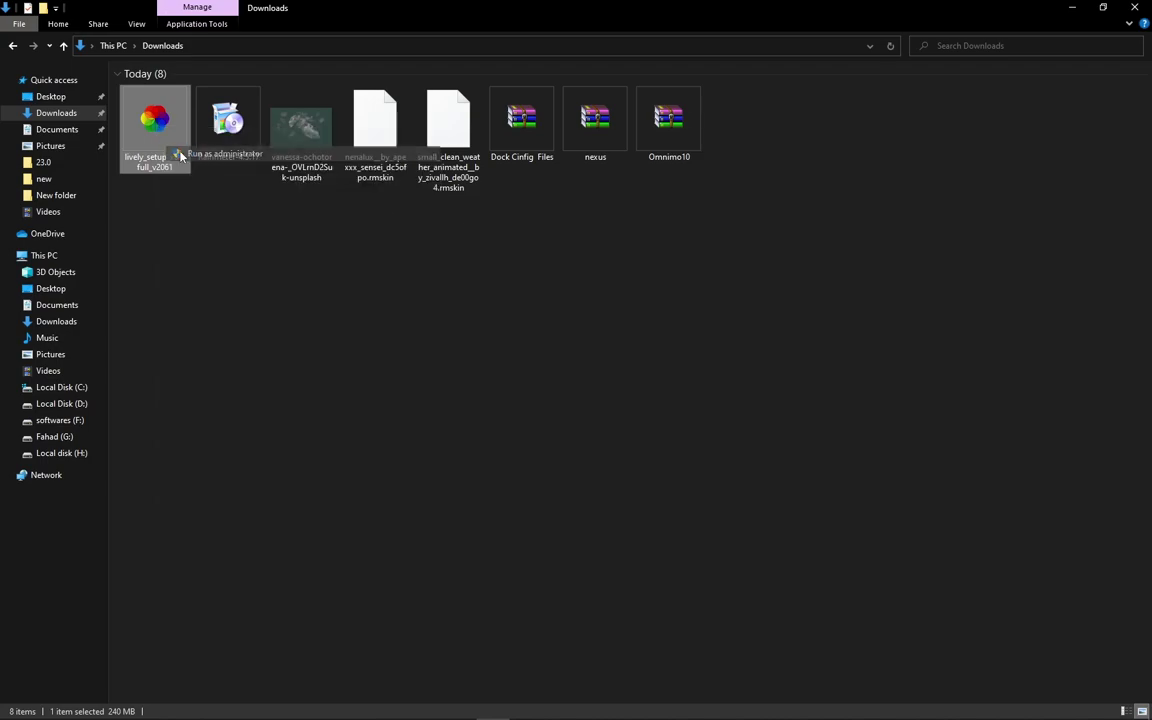
pyautogui.click(608, 400)
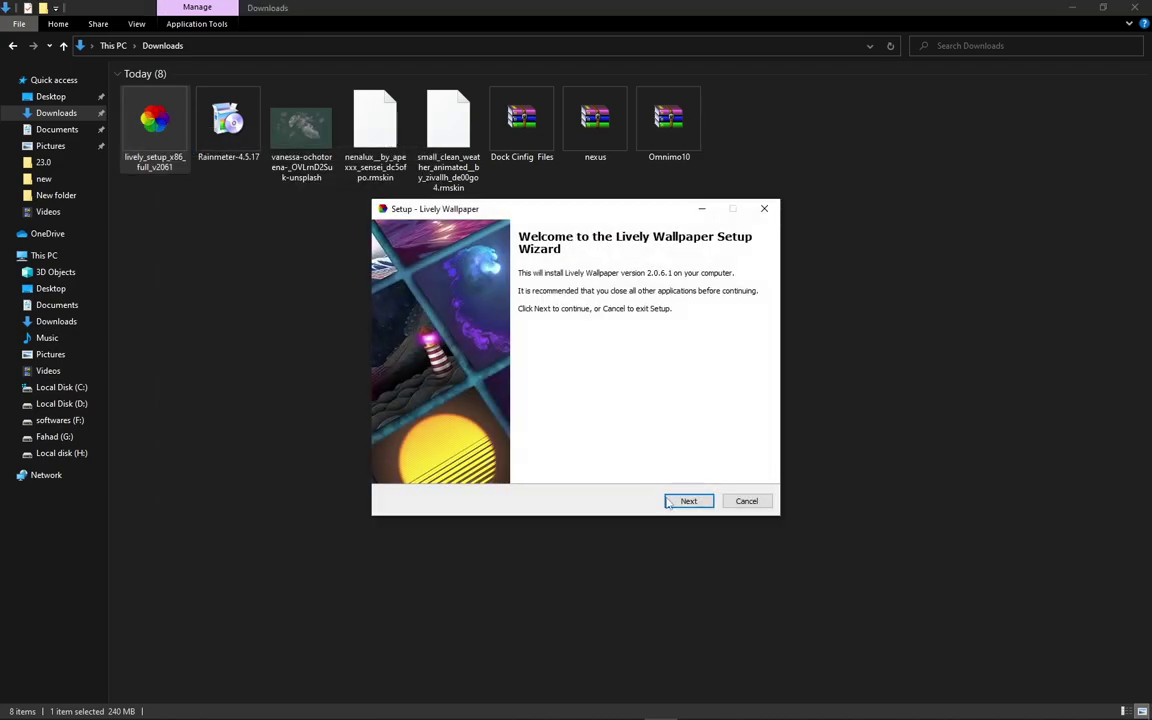
# Step: Complete the Lively Wallpaper wizard with default options, finish, and launch it
pyautogui.click(688, 501)
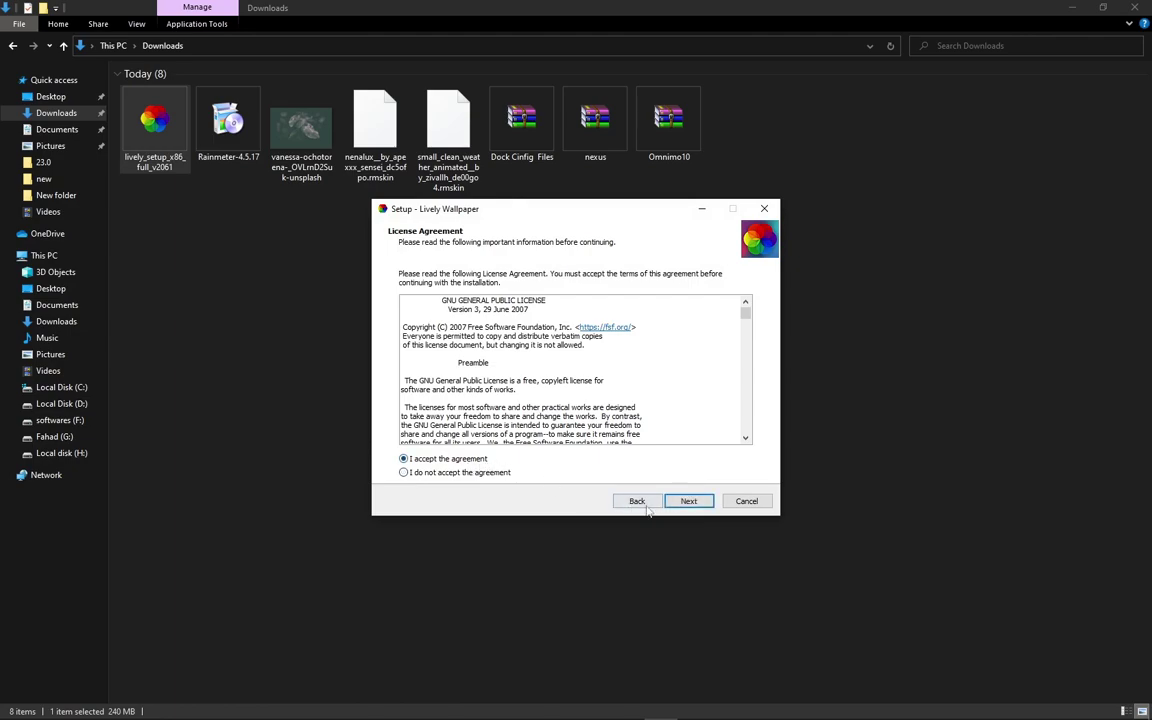
pyautogui.click(686, 503)
pyautogui.click(687, 502)
pyautogui.click(687, 502)
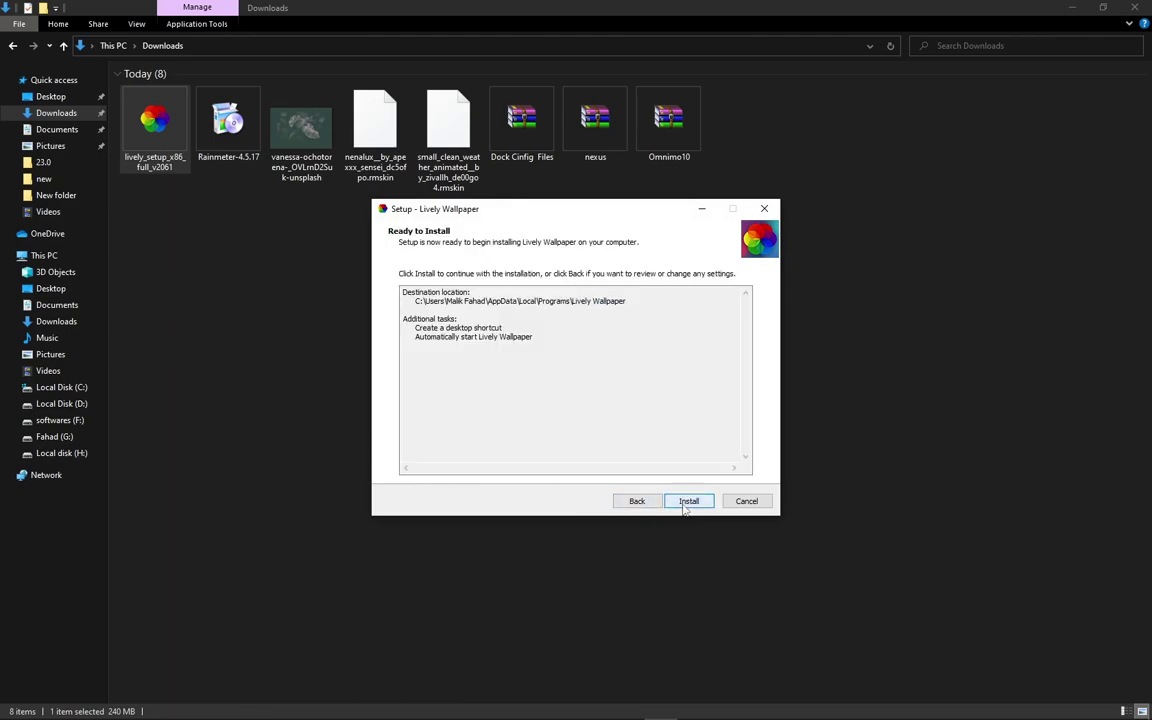
pyautogui.click(687, 502)
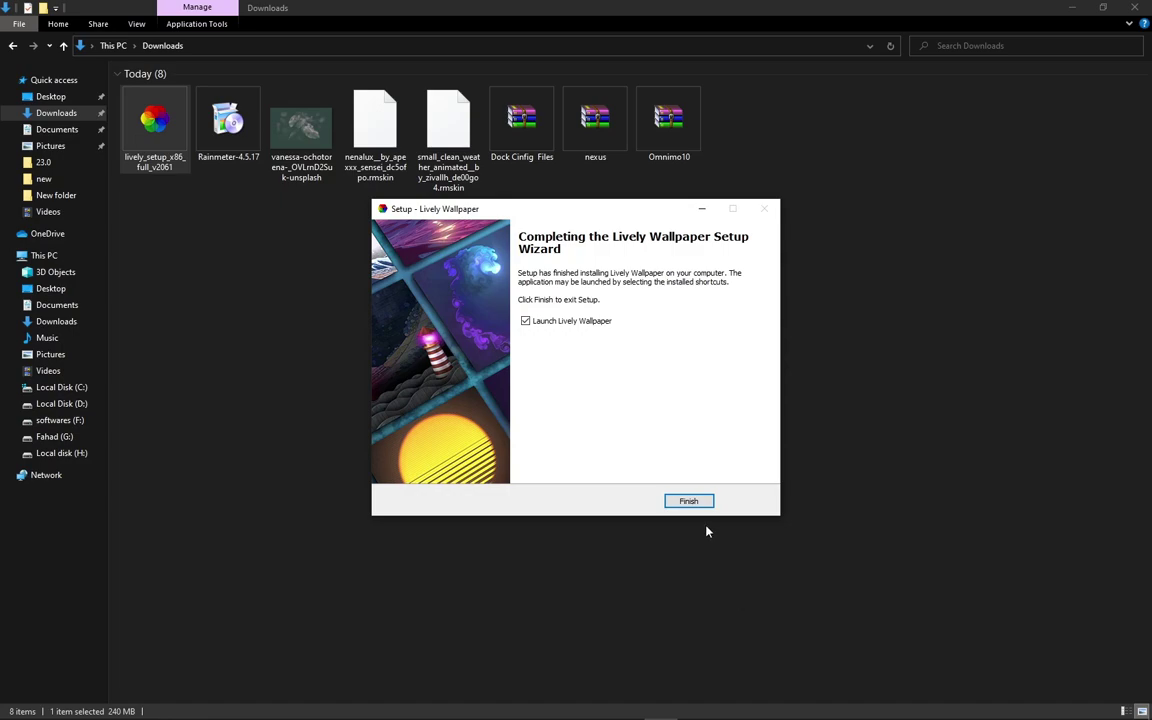
pyautogui.click(690, 502)
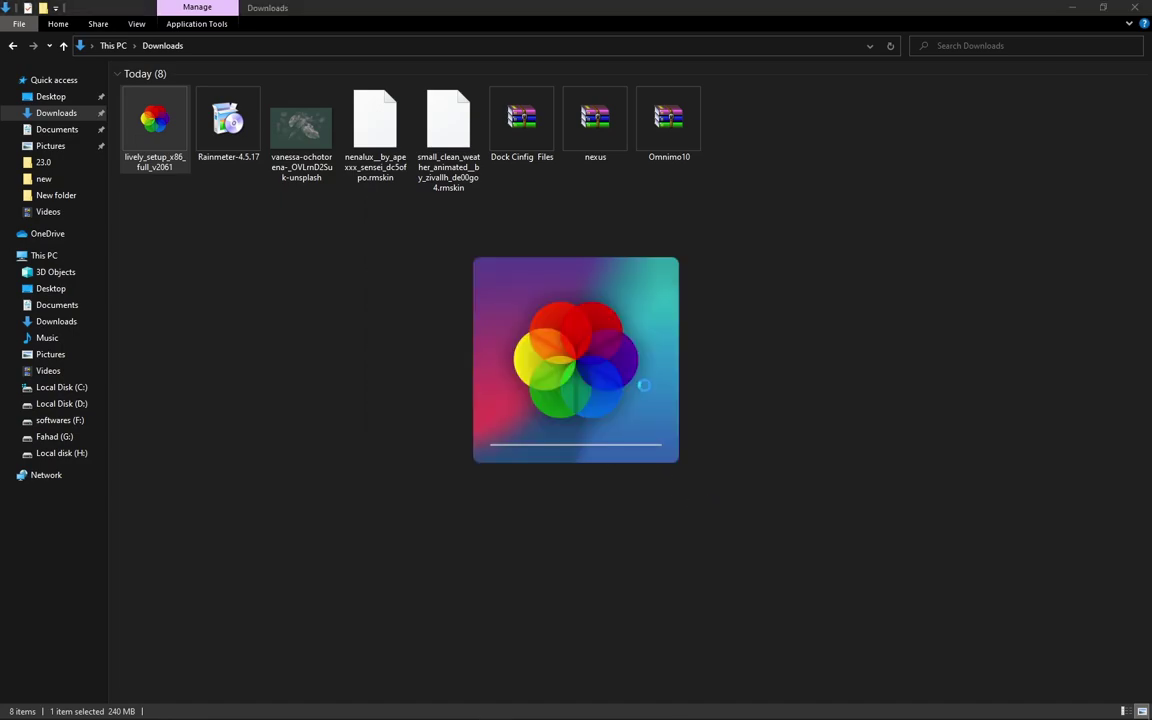
pyautogui.click(1072, 8)
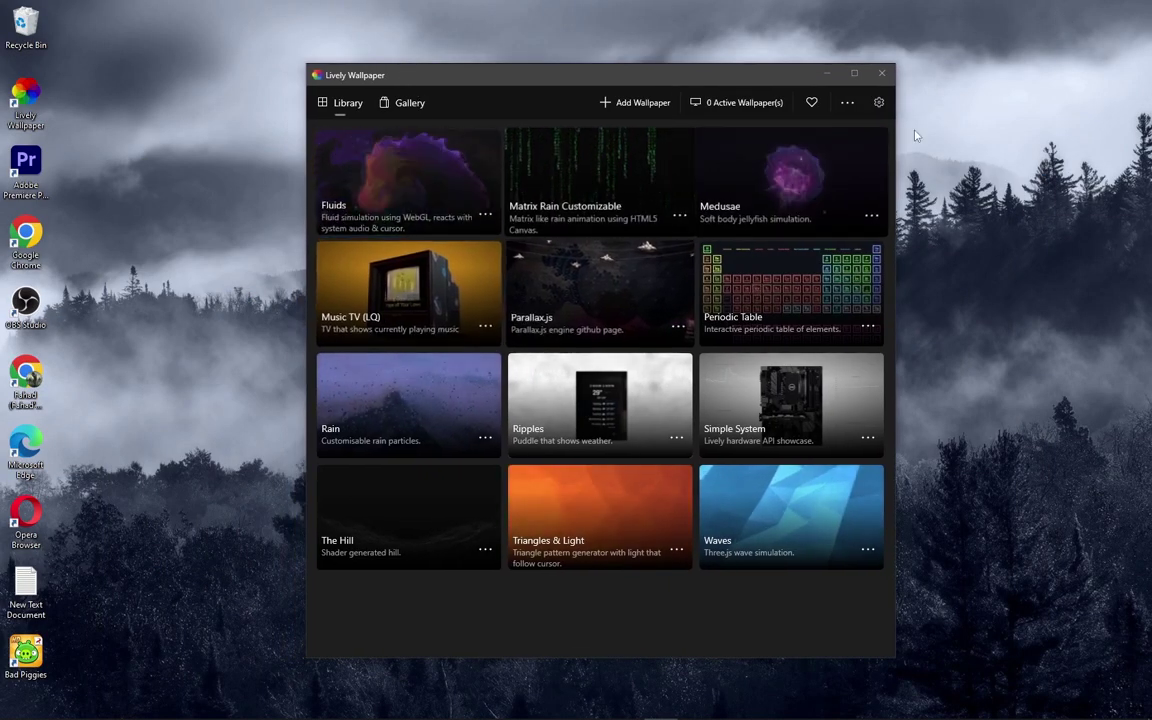
# Step: Change Lively's System setting Taskbar Theme to Blur, then go back to the Library
pyautogui.click(879, 102)
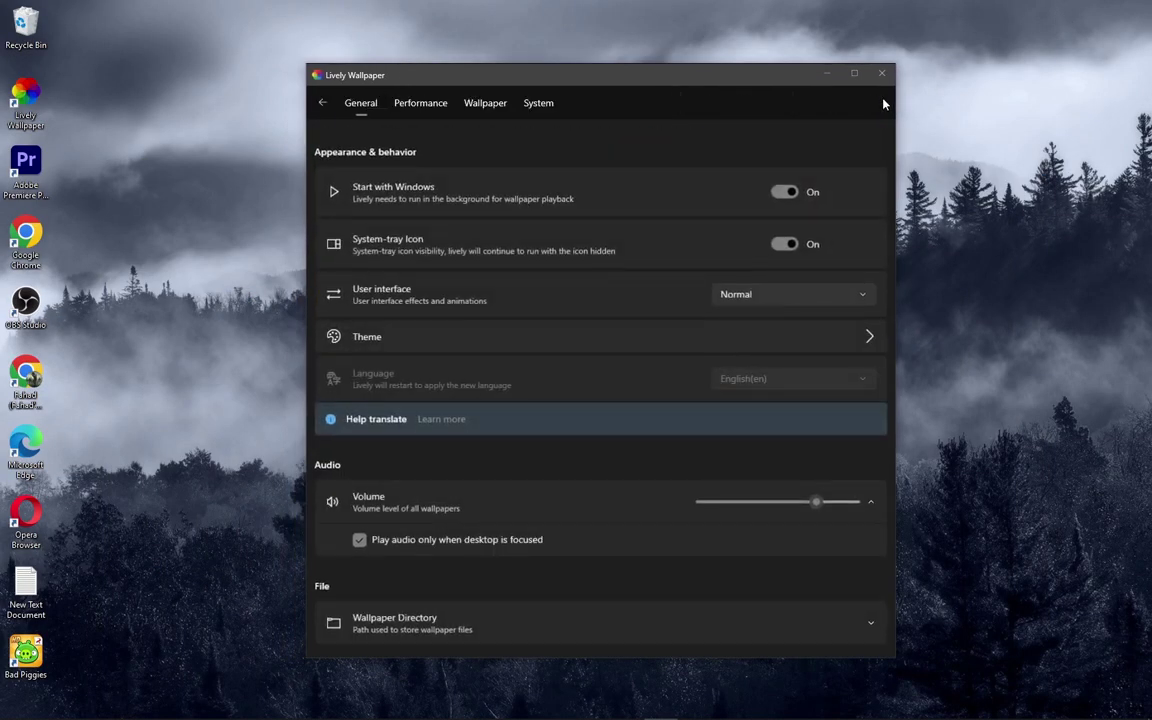
pyautogui.click(546, 110)
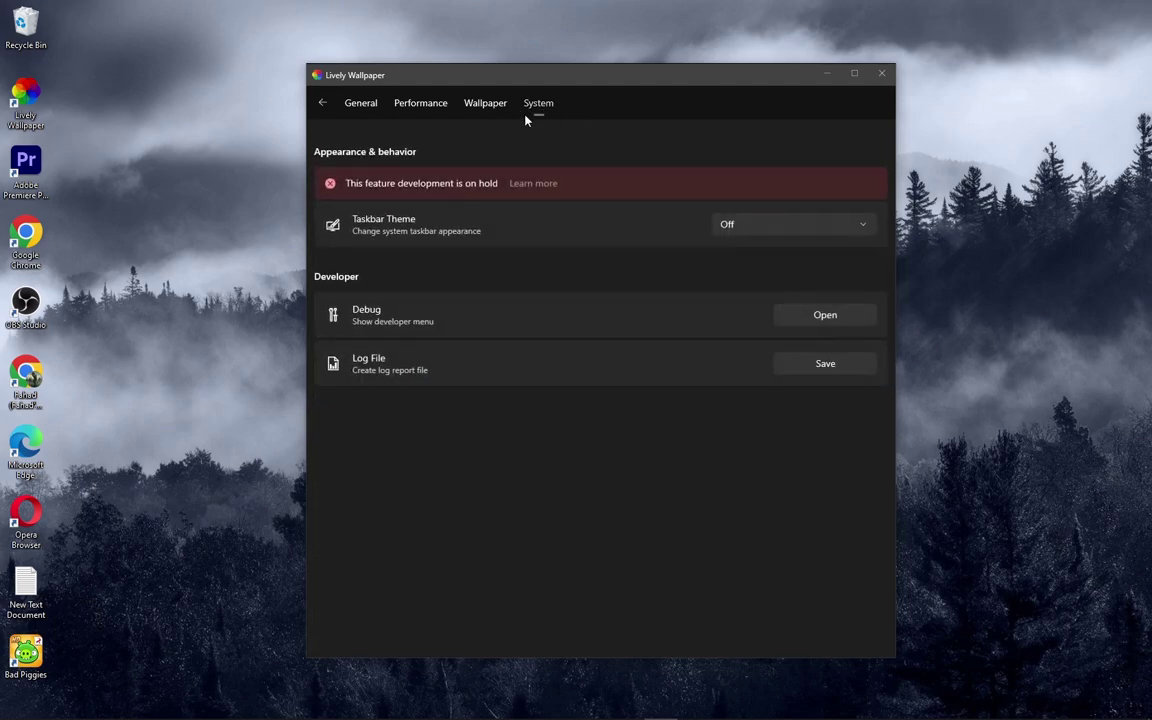
pyautogui.click(803, 223)
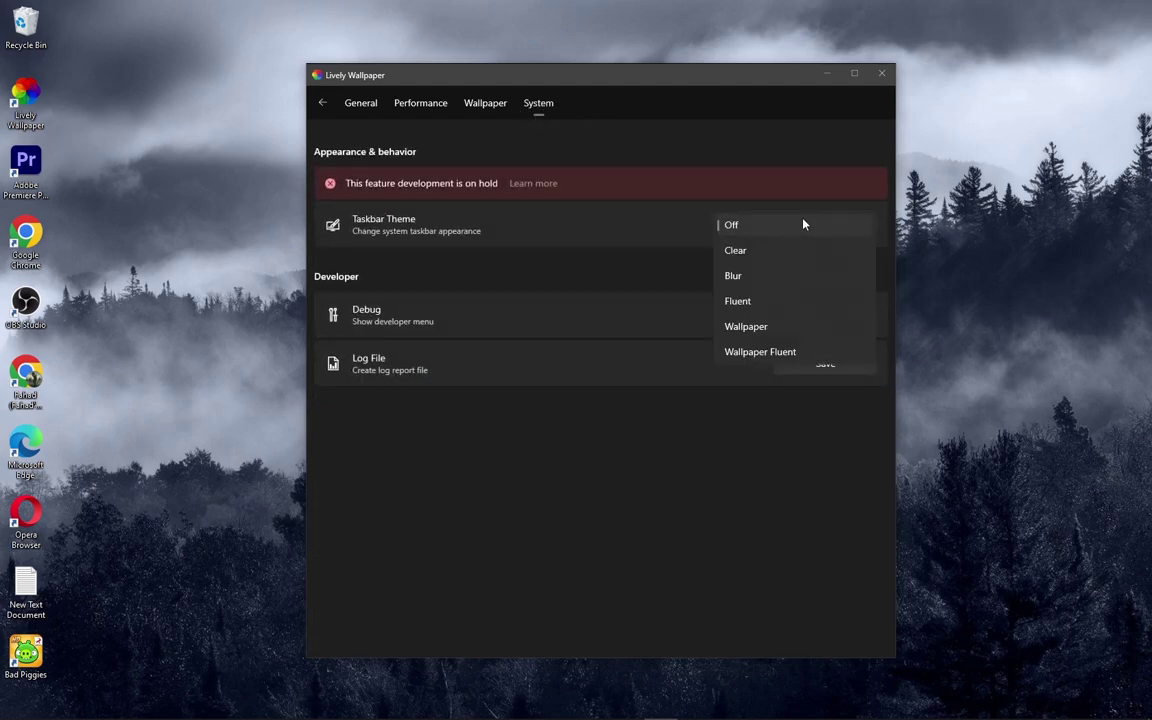
pyautogui.click(779, 276)
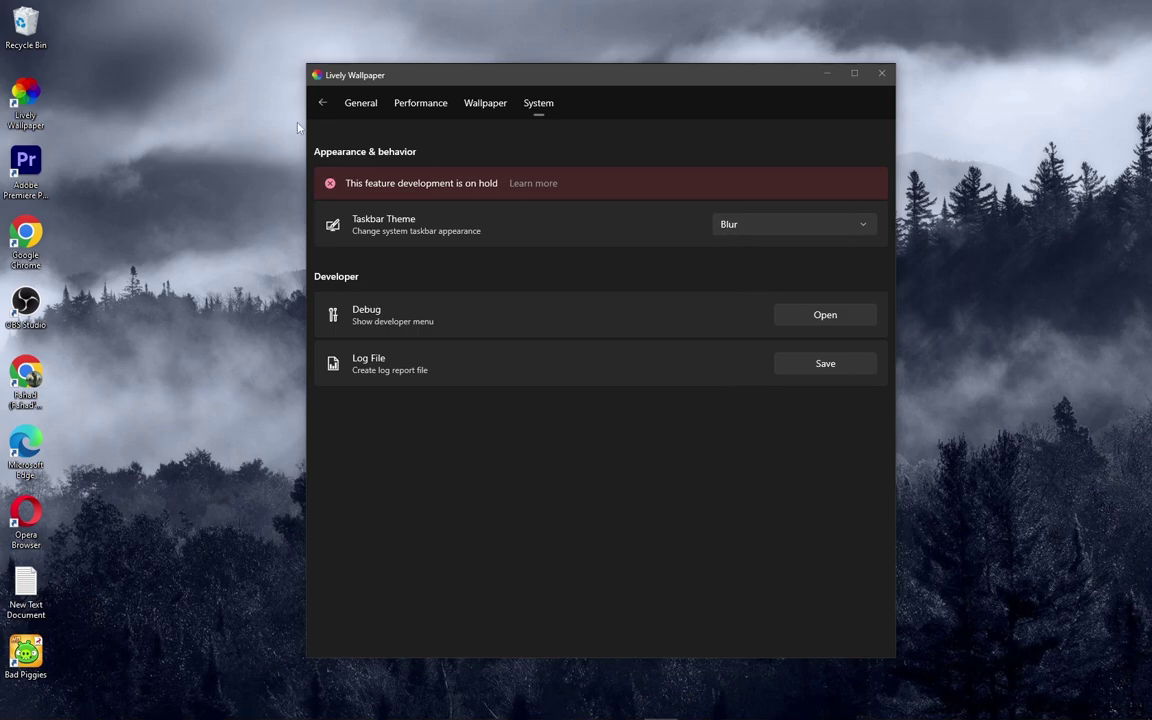
pyautogui.click(324, 104)
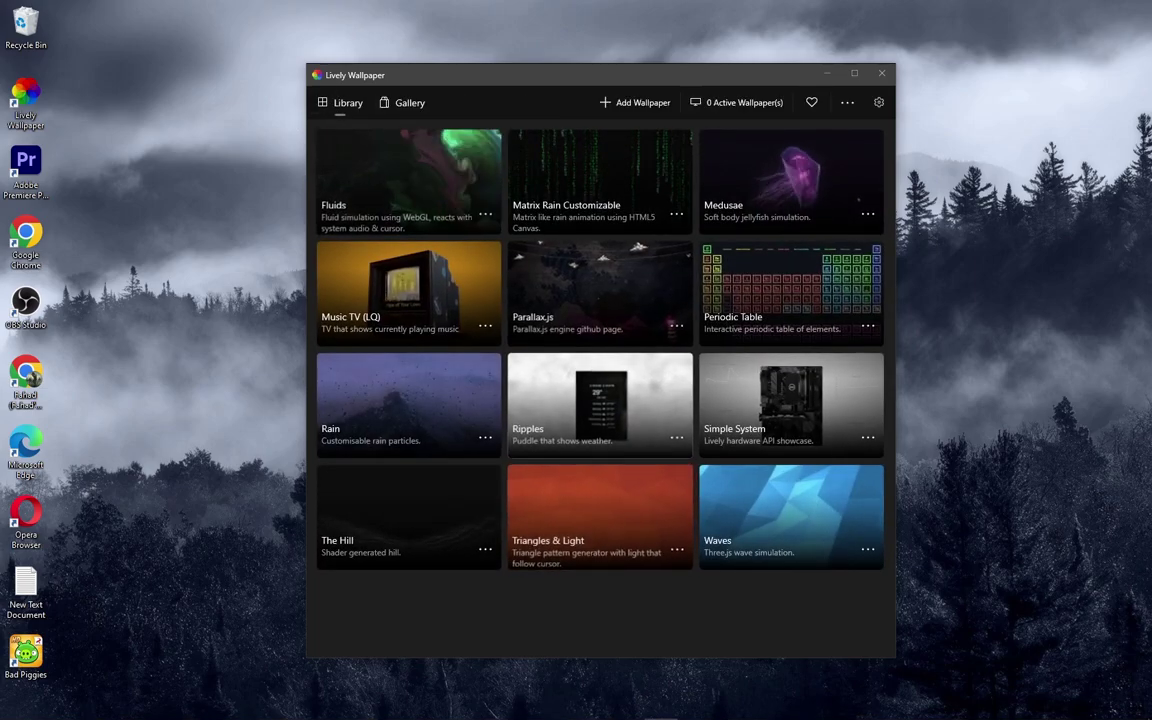
pyautogui.moveTo(340, 716)
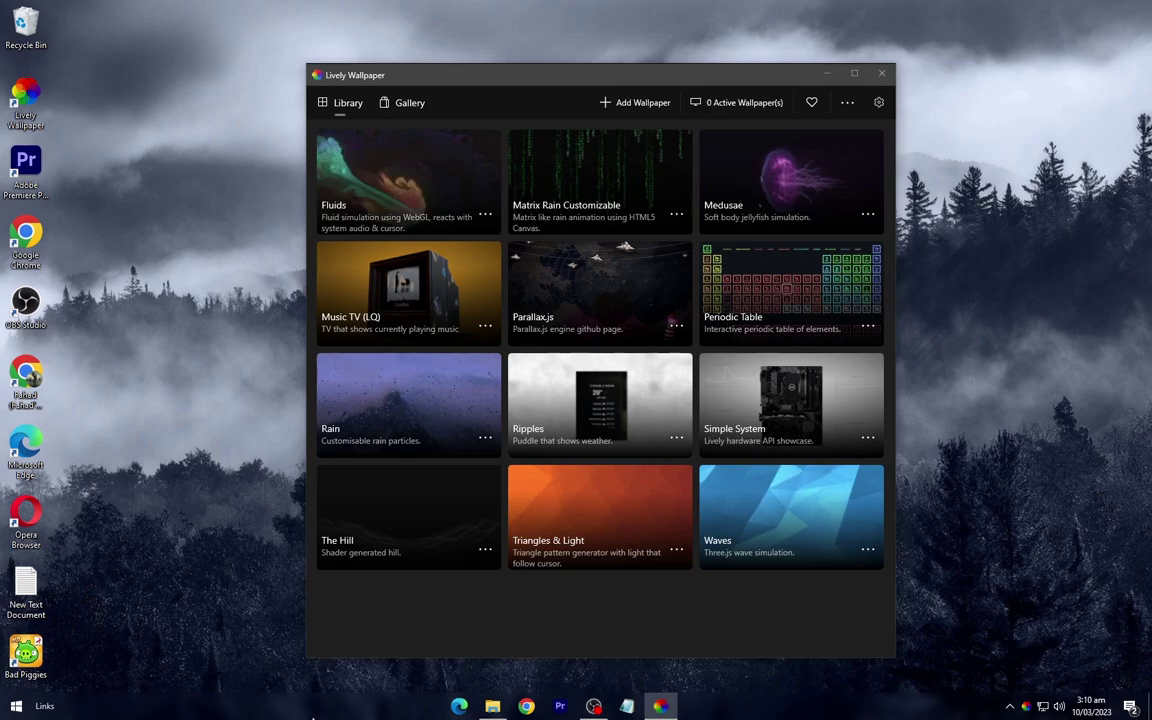
# Step: Open the Rain wallpaper's file location and minimize Lively Wallpaper
pyautogui.rightClick(452, 413)
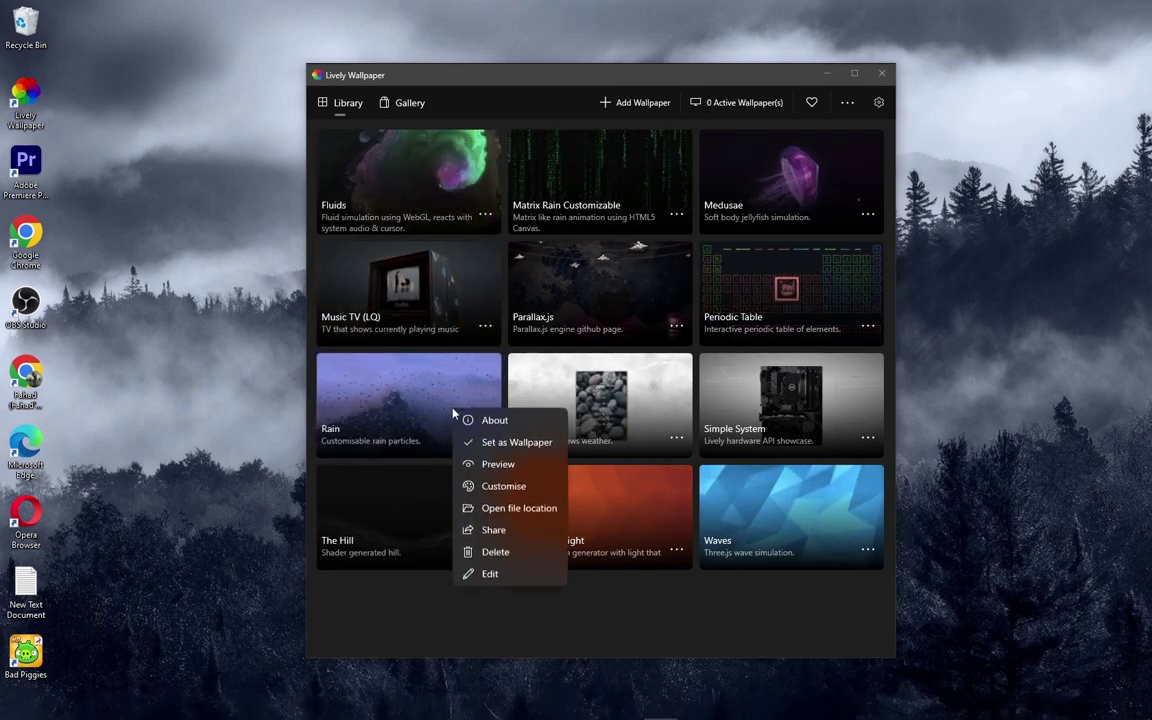
pyautogui.click(483, 510)
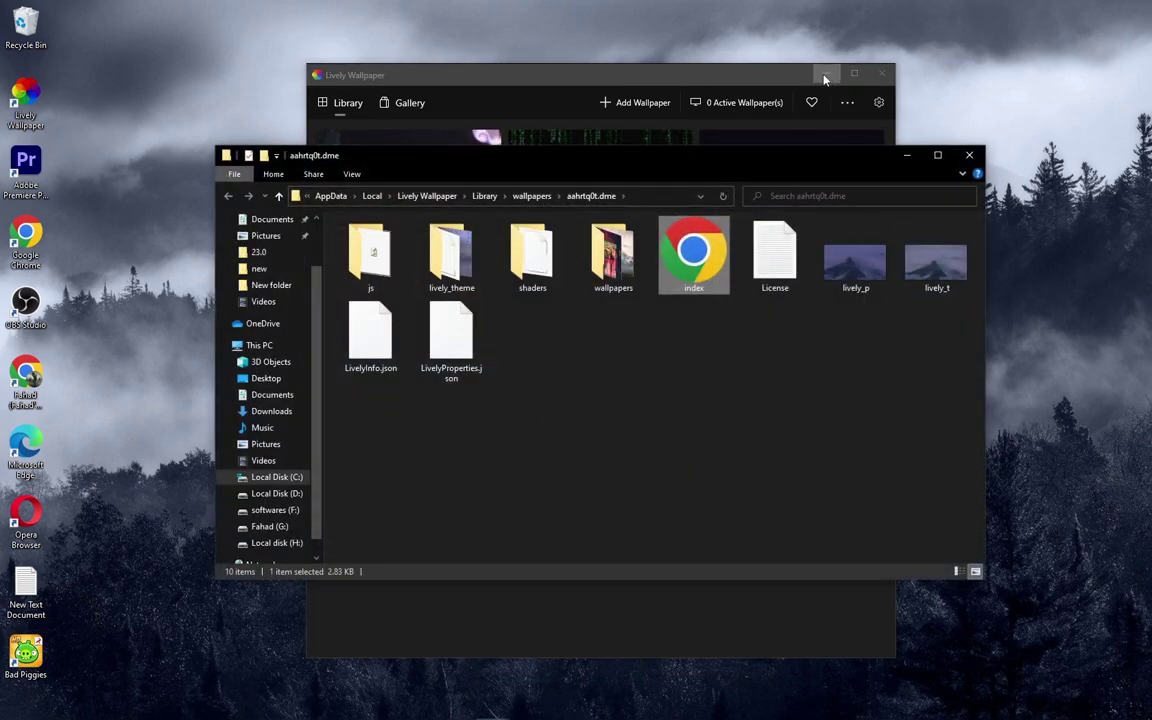
pyautogui.click(826, 74)
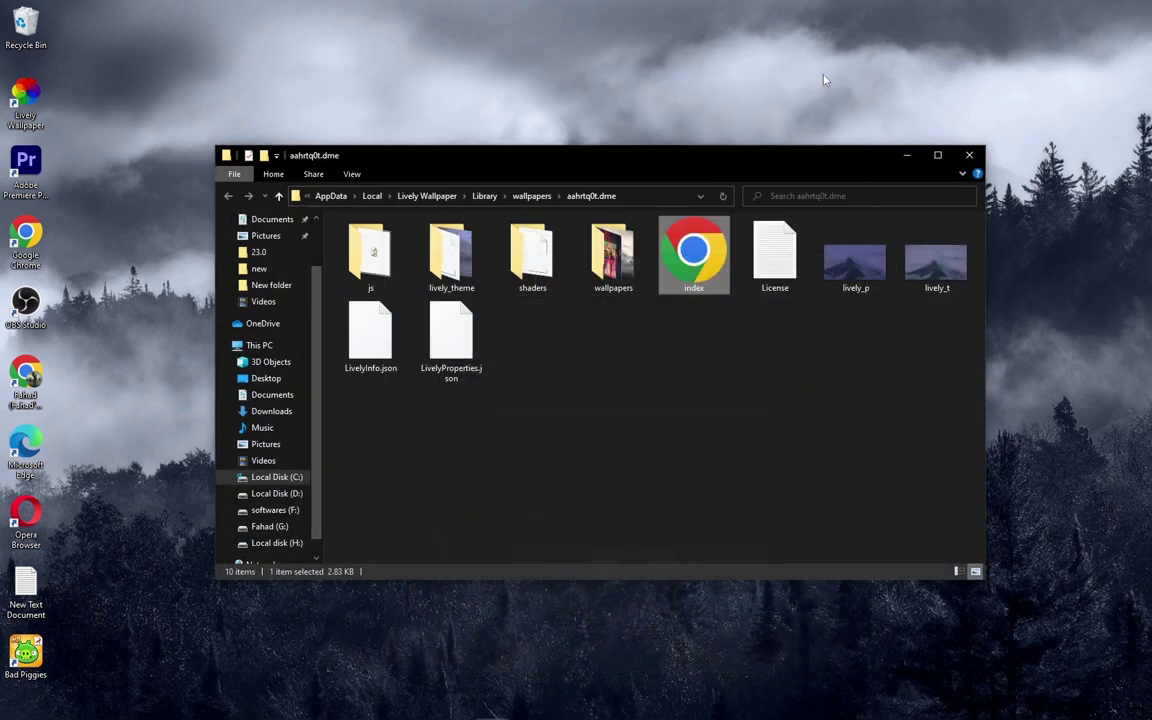
# Step: Copy the vanessa-ochotorena unsplash image from the Downloads folder
pyautogui.click(938, 156)
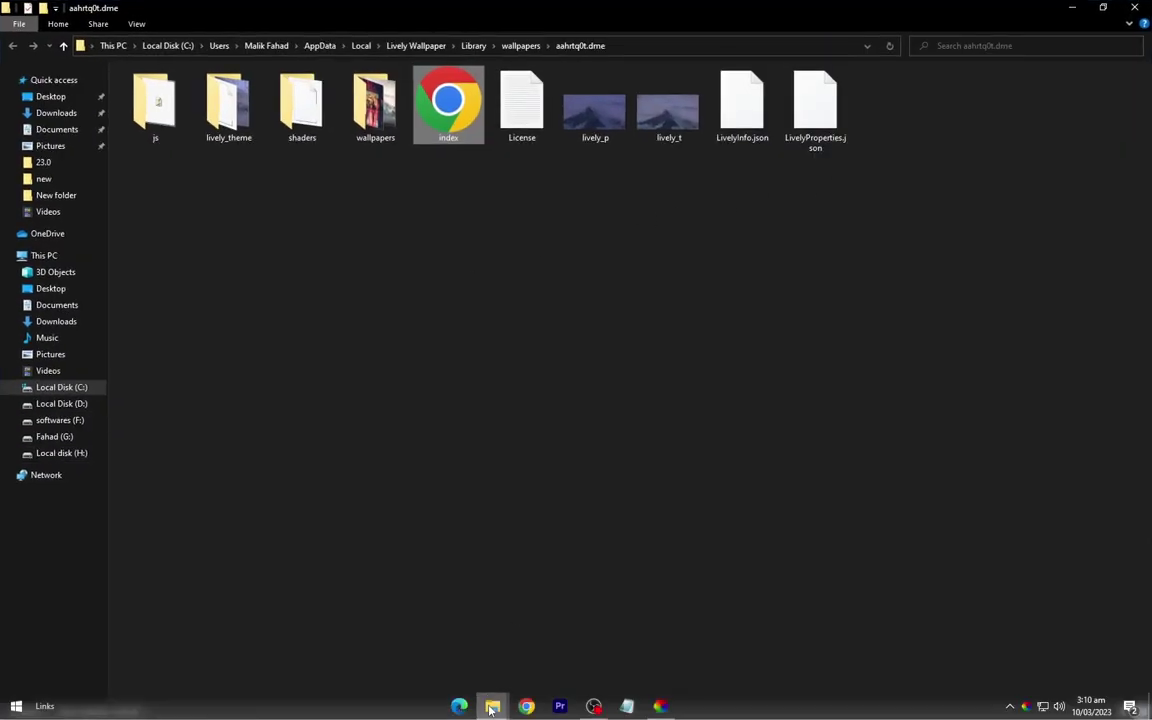
pyautogui.click(492, 706)
pyautogui.click(447, 657)
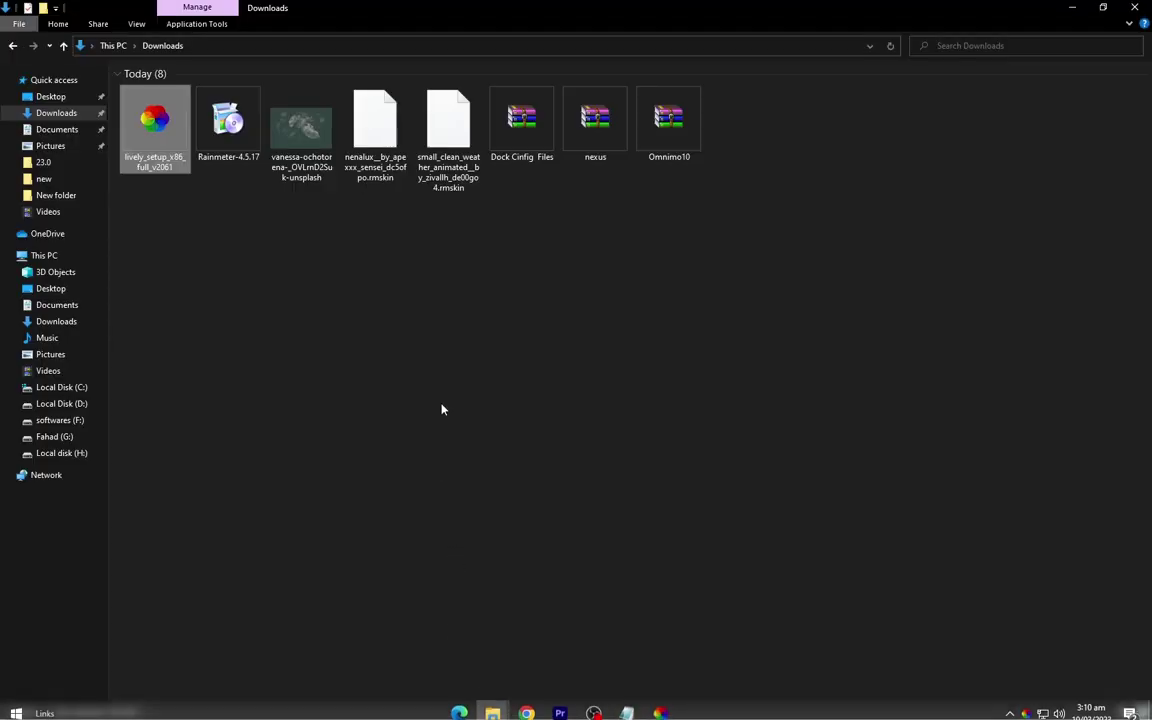
pyautogui.click(297, 166)
pyautogui.rightClick(296, 163)
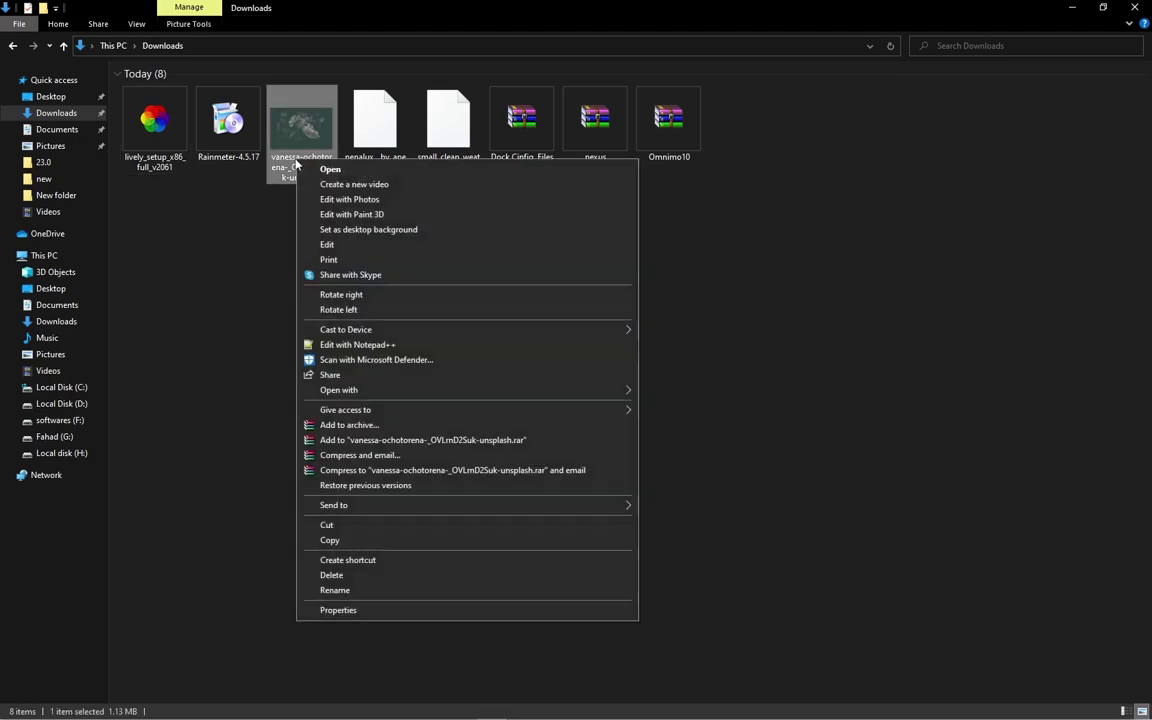
pyautogui.click(305, 539)
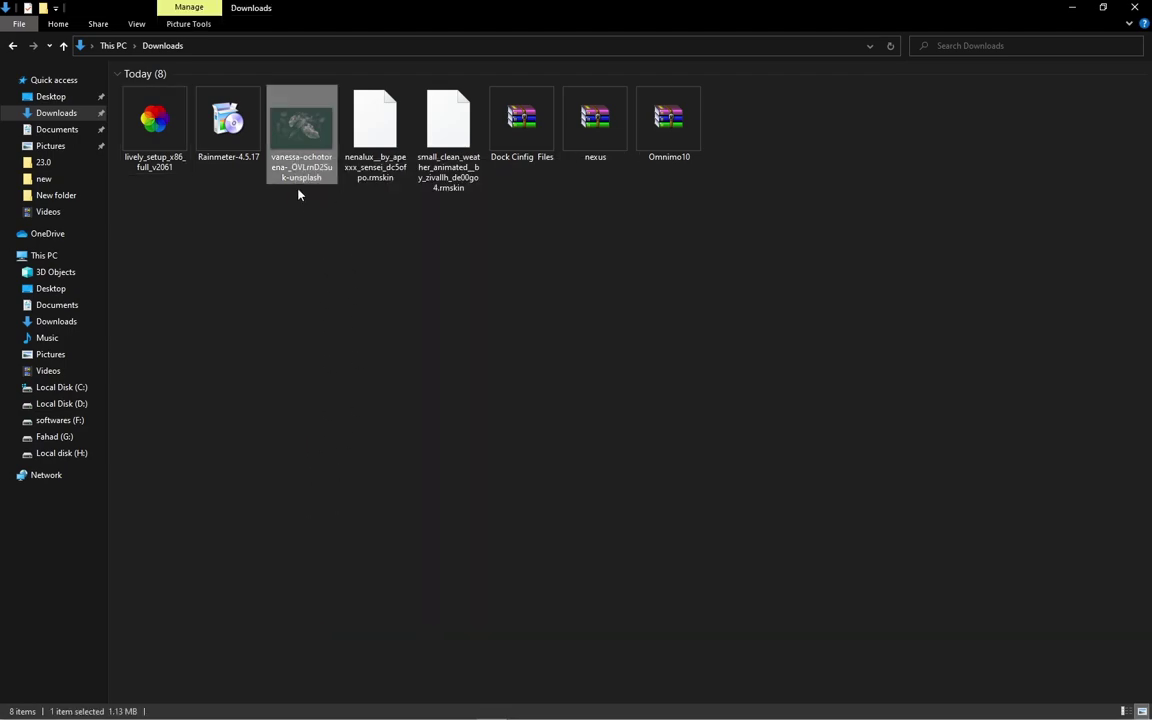
# Step: Paste it into aahrtq0t.dme\wallpapers, go back up, and show the desktop
pyautogui.click(1075, 7)
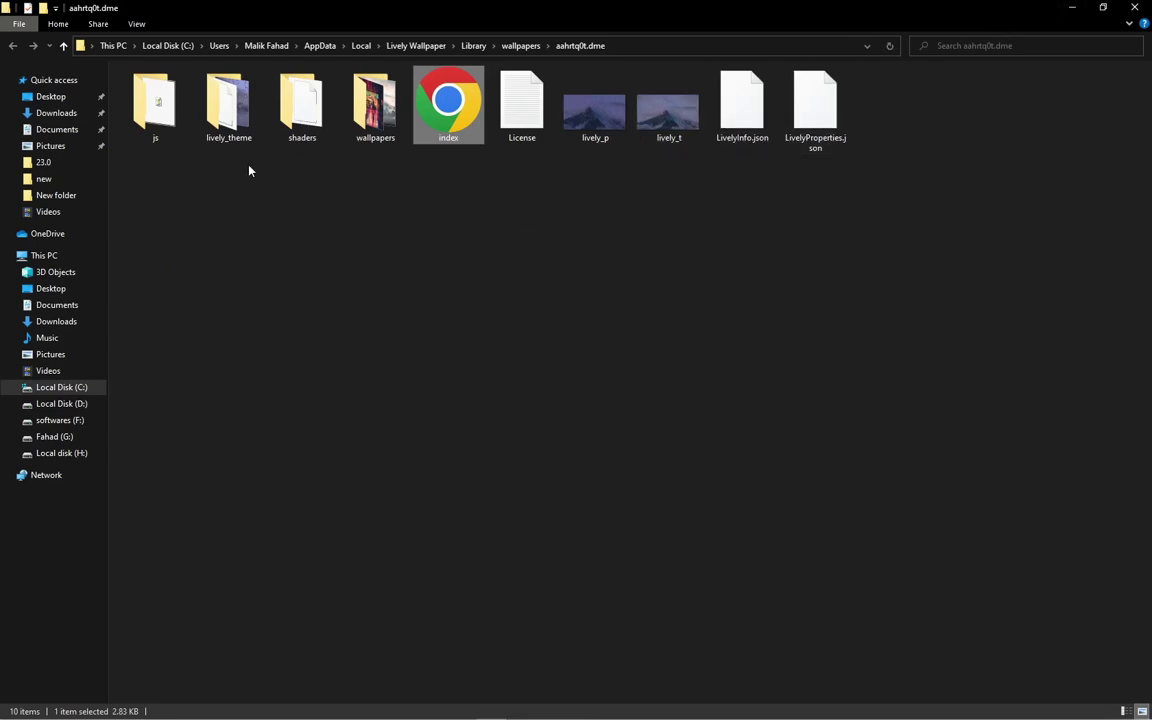
pyautogui.doubleClick(350, 120)
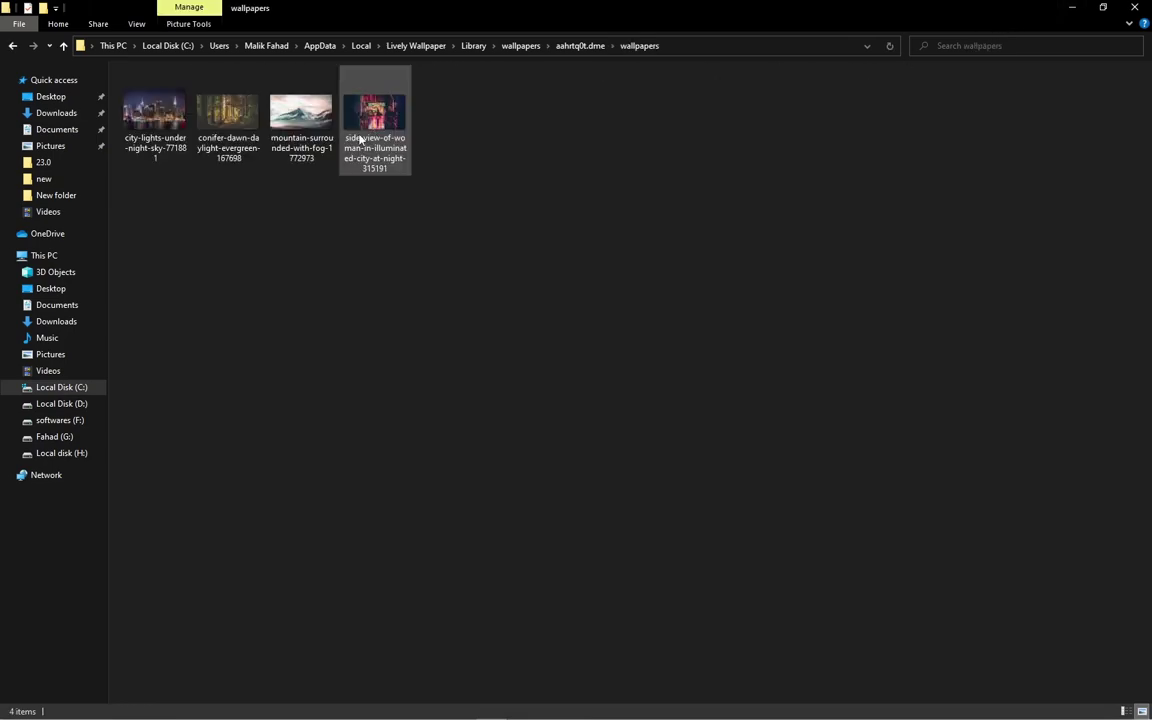
pyautogui.rightClick(284, 196)
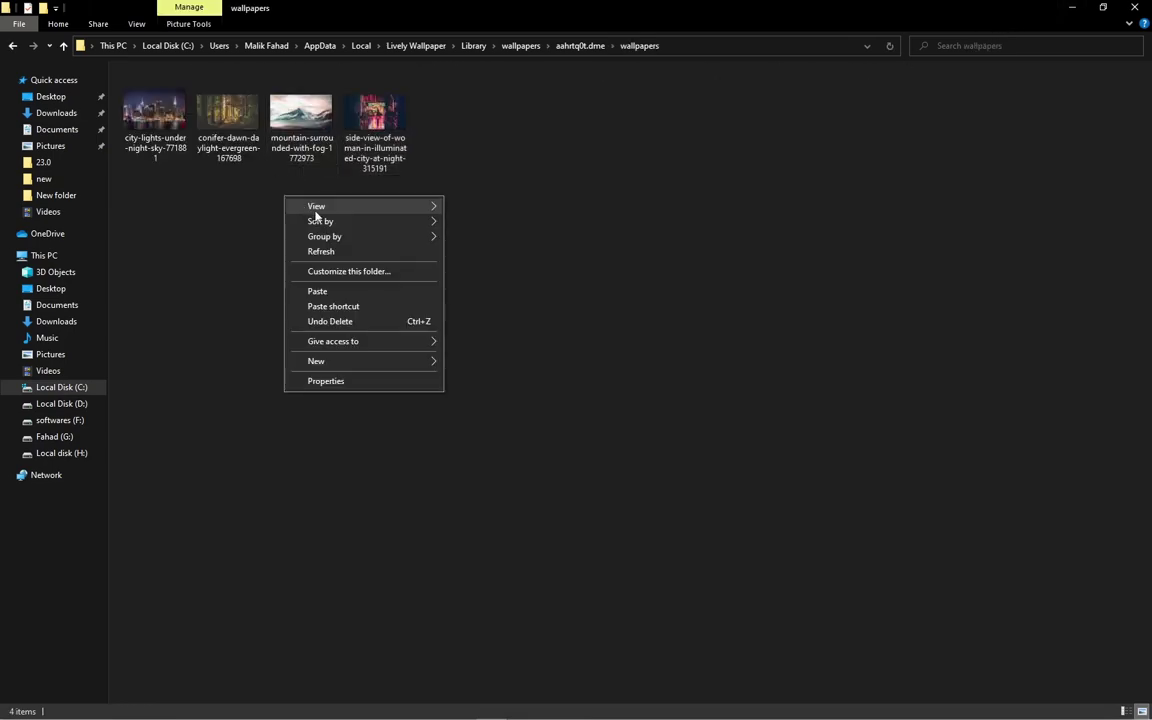
pyautogui.click(317, 291)
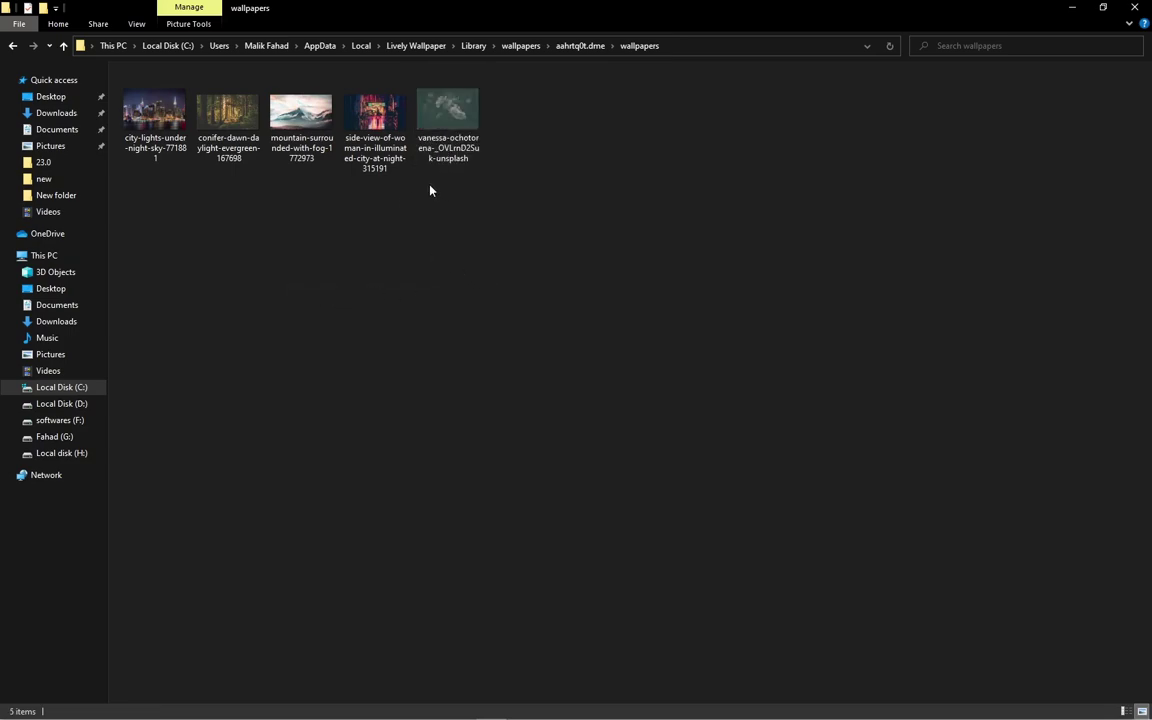
pyautogui.click(14, 46)
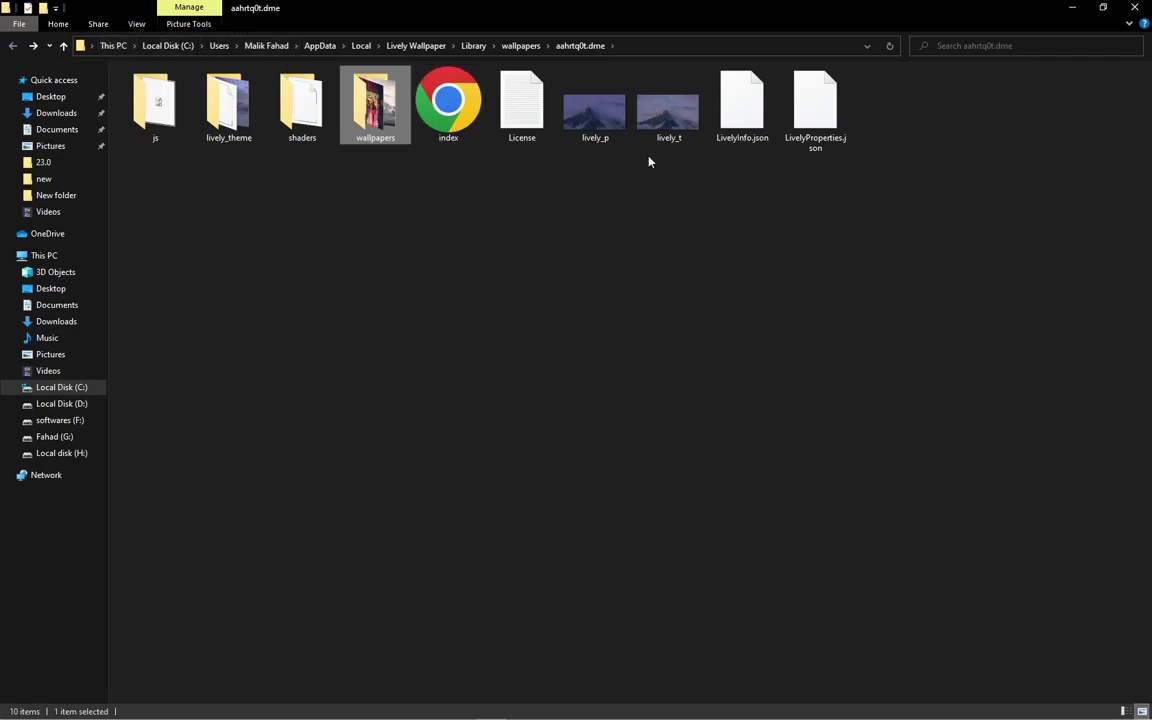
pyautogui.press('super+d')
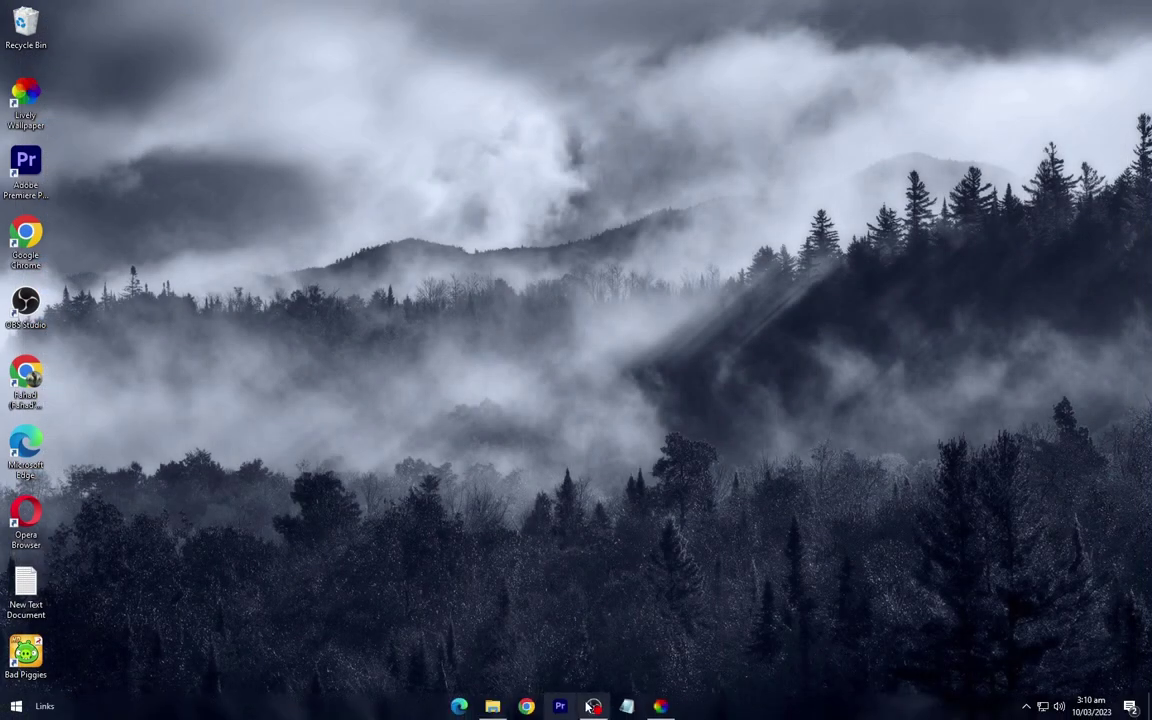
# Step: In the Rain wallpaper's customise panel, set the background image to vanessa-ochotorena
pyautogui.click(660, 706)
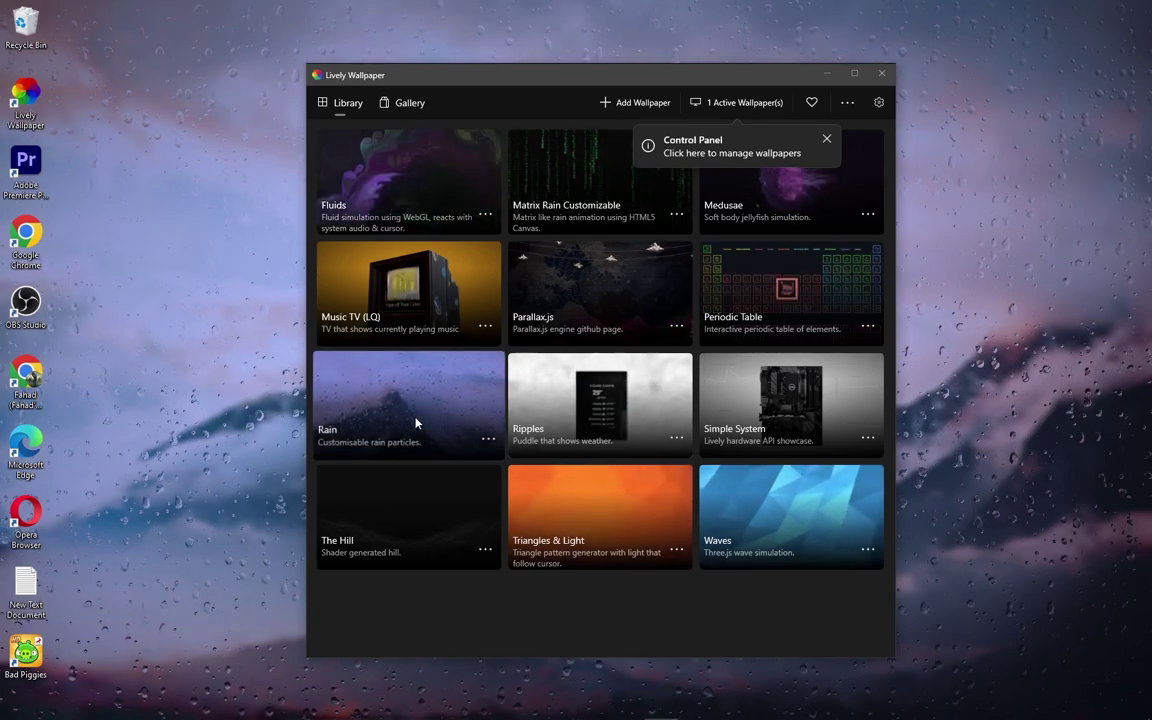
pyautogui.rightClick(416, 424)
pyautogui.click(462, 499)
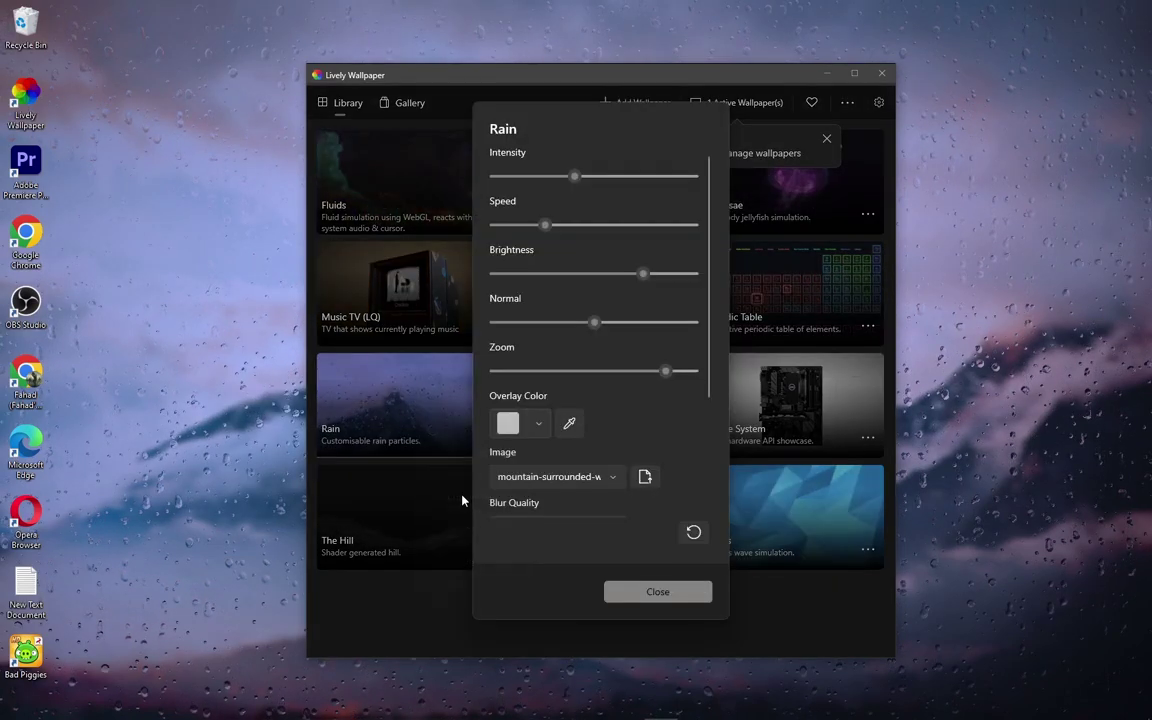
pyautogui.click(530, 477)
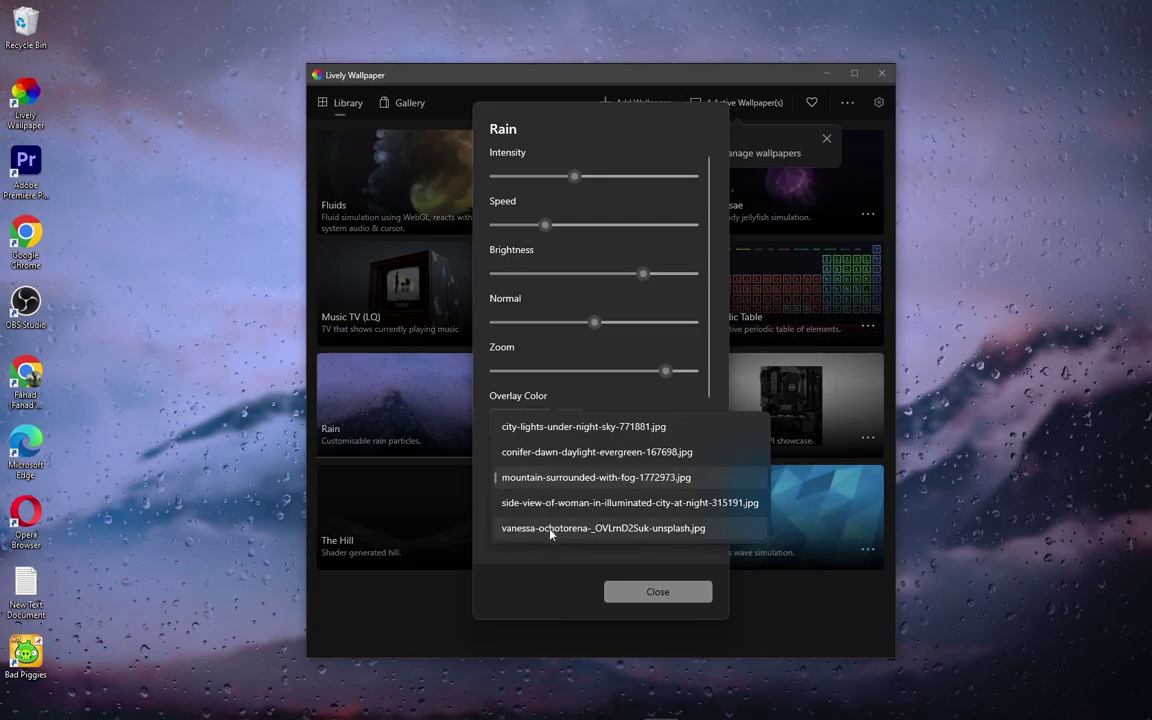
pyautogui.click(550, 530)
# Step: Turn the Rain wallpaper's background blur off
pyautogui.scroll(-1, 648, 411)
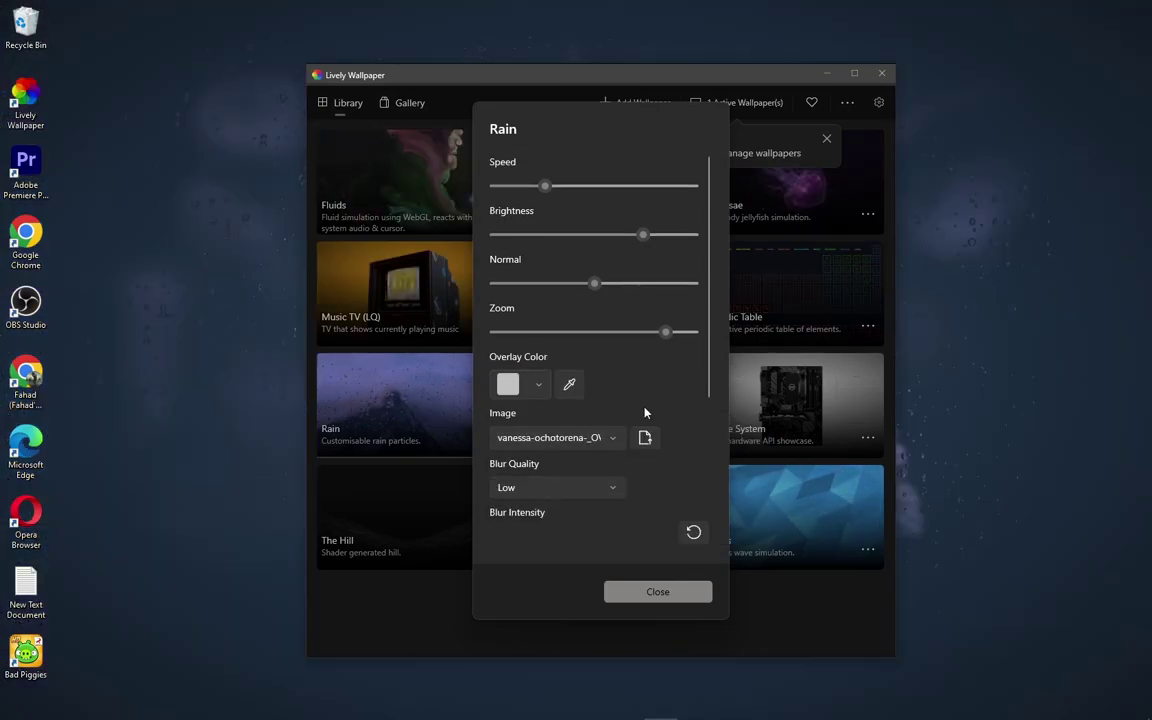
pyautogui.scroll(-2, 599, 478)
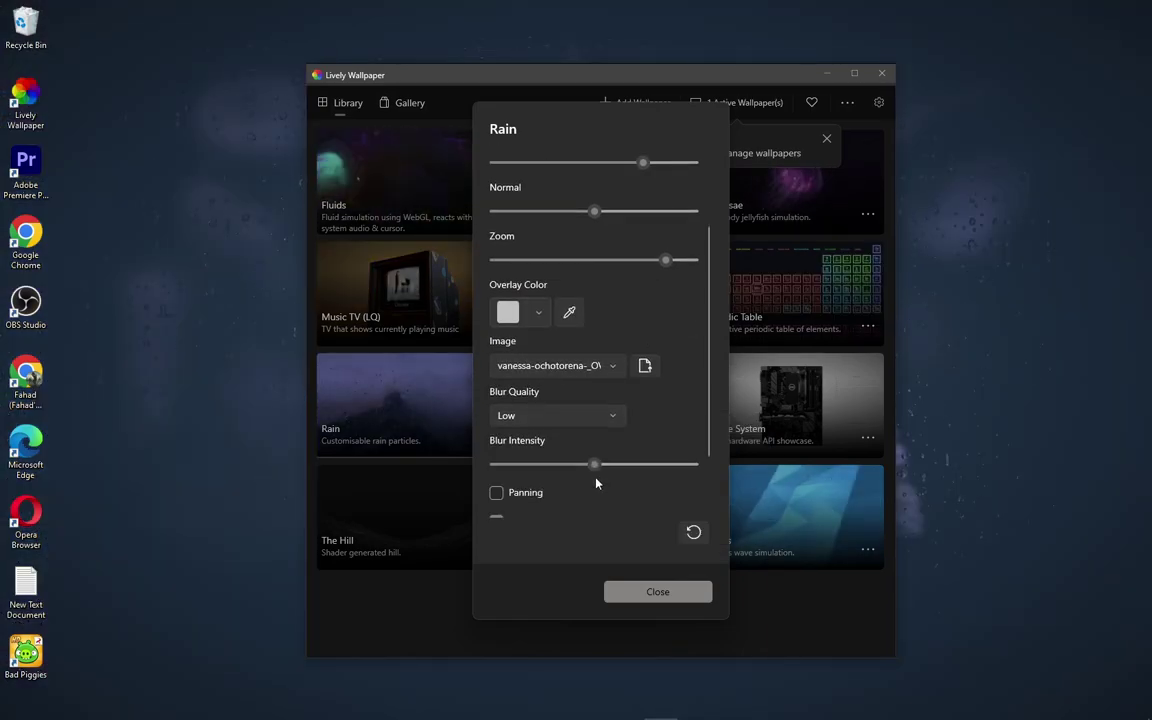
pyautogui.click(518, 418)
pyautogui.click(600, 415)
pyautogui.click(590, 420)
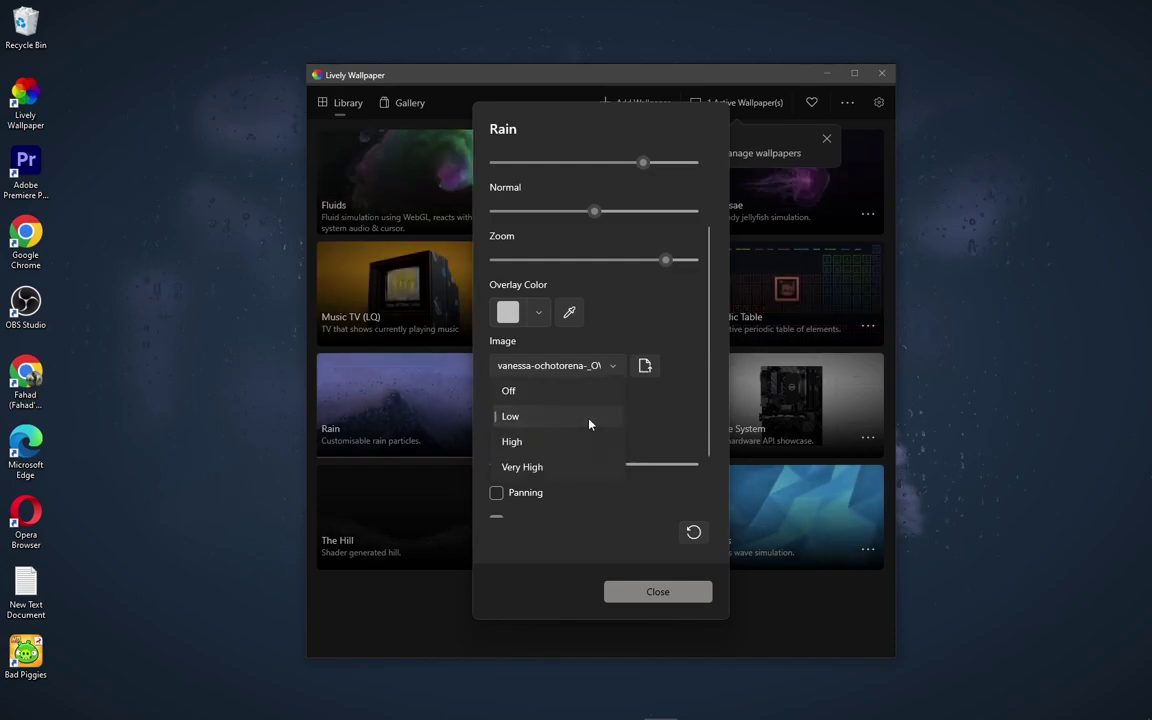
pyautogui.click(529, 397)
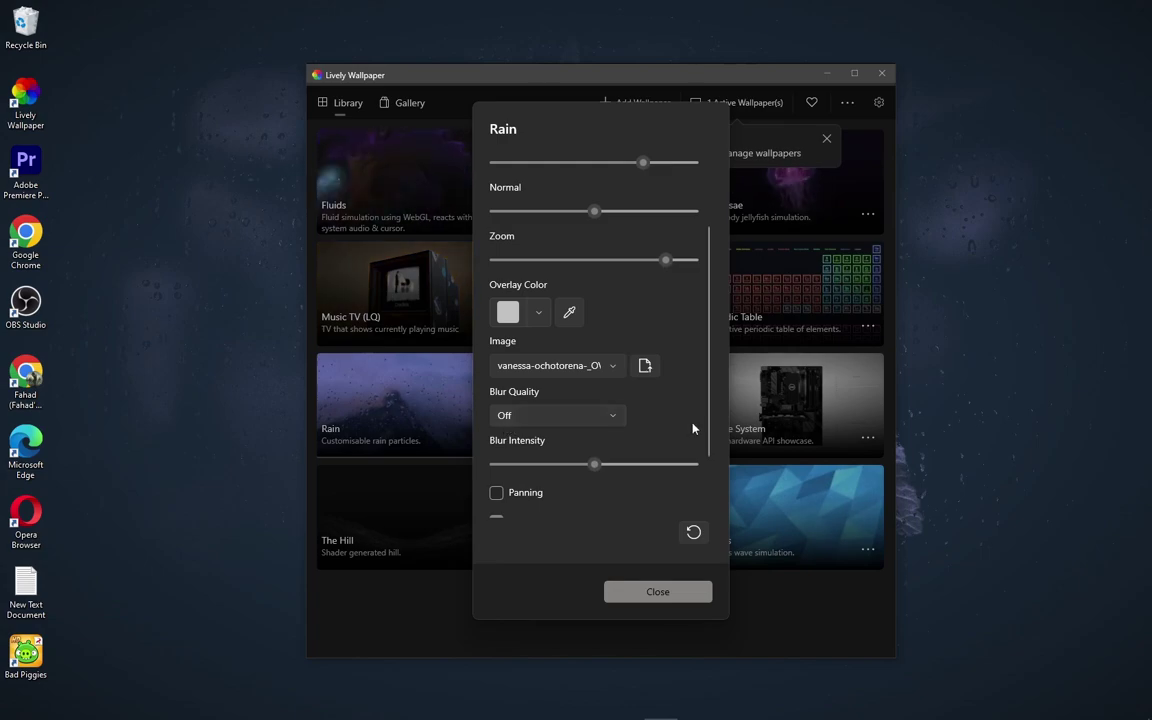
# Step: Raise rain brightness, lower the Normal setting, uncheck 30FPS Lock, and close the panel
pyautogui.scroll(1, 680, 385)
pyautogui.scroll(2, 660, 300)
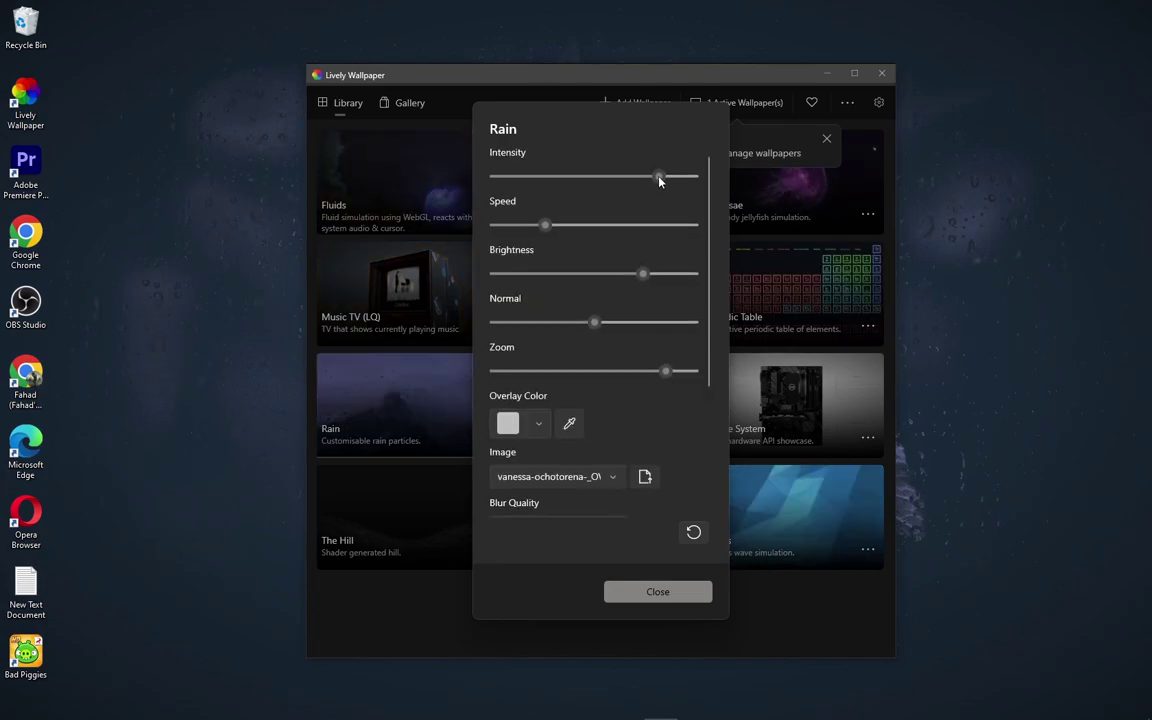
pyautogui.click(665, 276)
pyautogui.moveTo(594, 322); pyautogui.dragTo(531, 327)
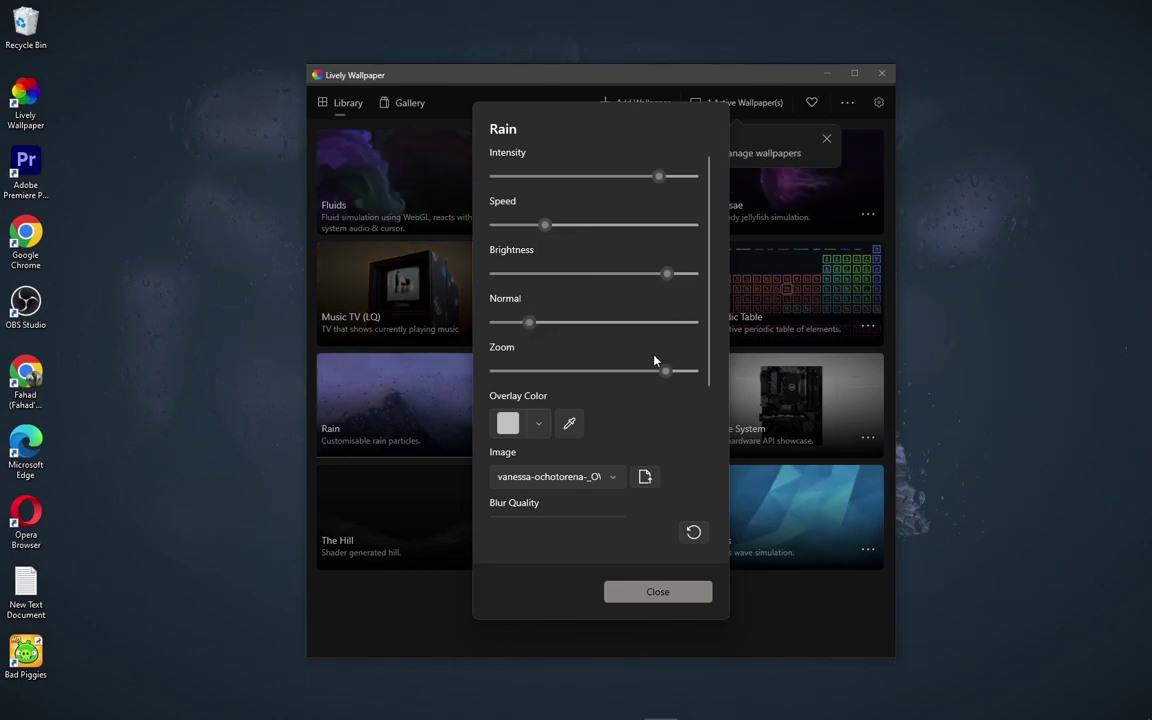
pyautogui.scroll(-3, 628, 348)
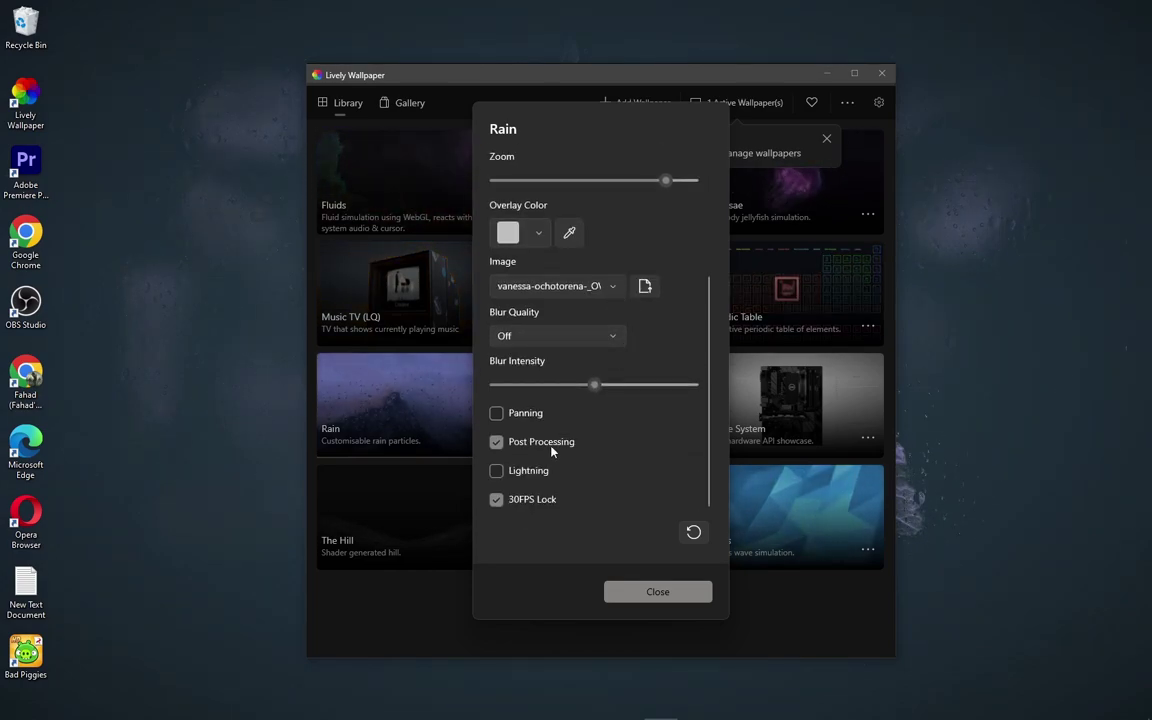
pyautogui.click(496, 499)
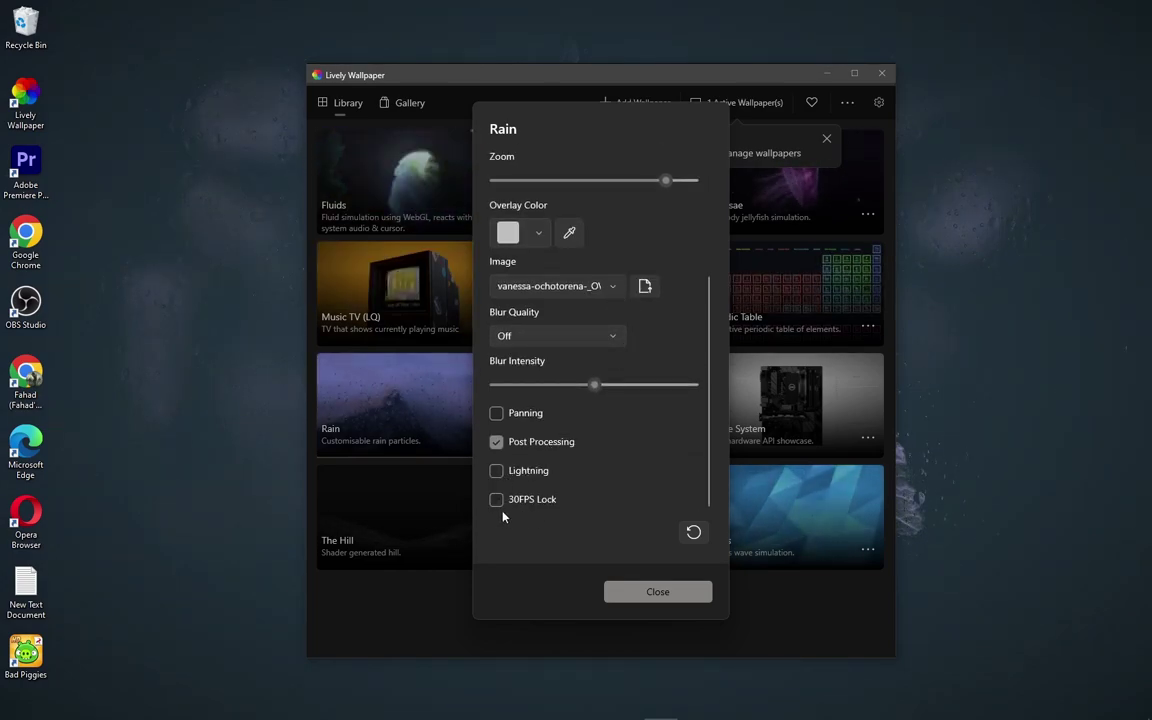
pyautogui.click(638, 600)
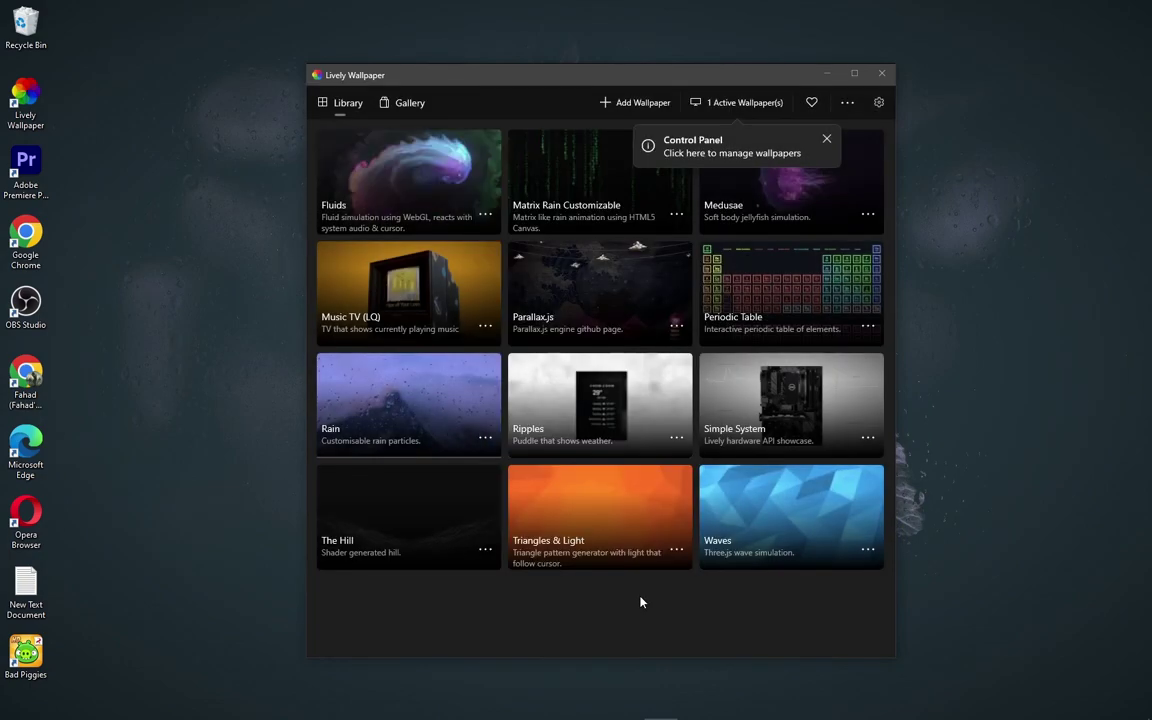
# Step: Close Lively Wallpaper to the tray and untick View > Show desktop icons
pyautogui.click(881, 73)
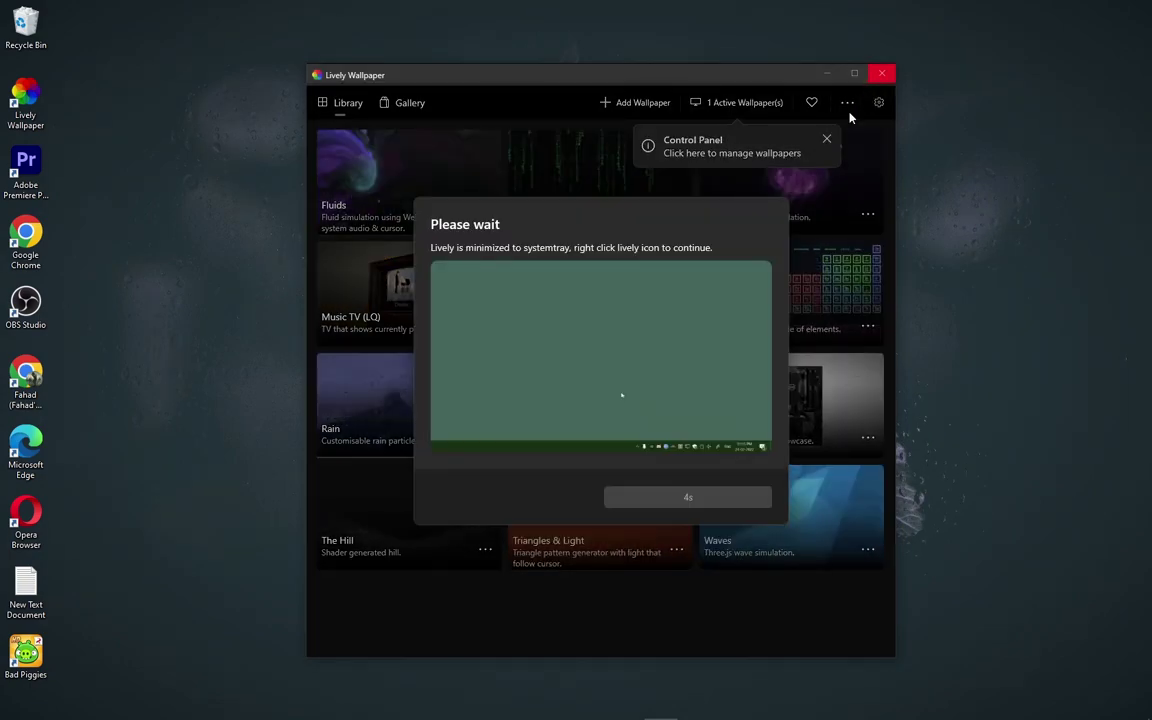
pyautogui.click(717, 503)
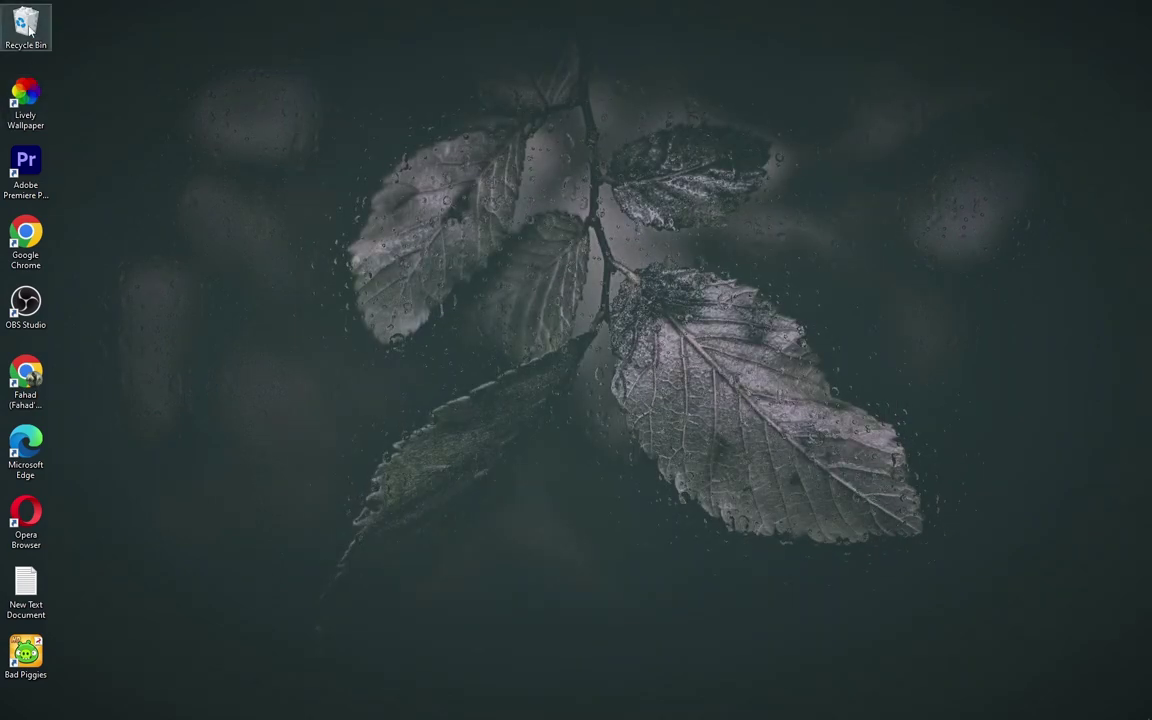
pyautogui.rightClick(118, 157)
pyautogui.moveTo(136, 166)
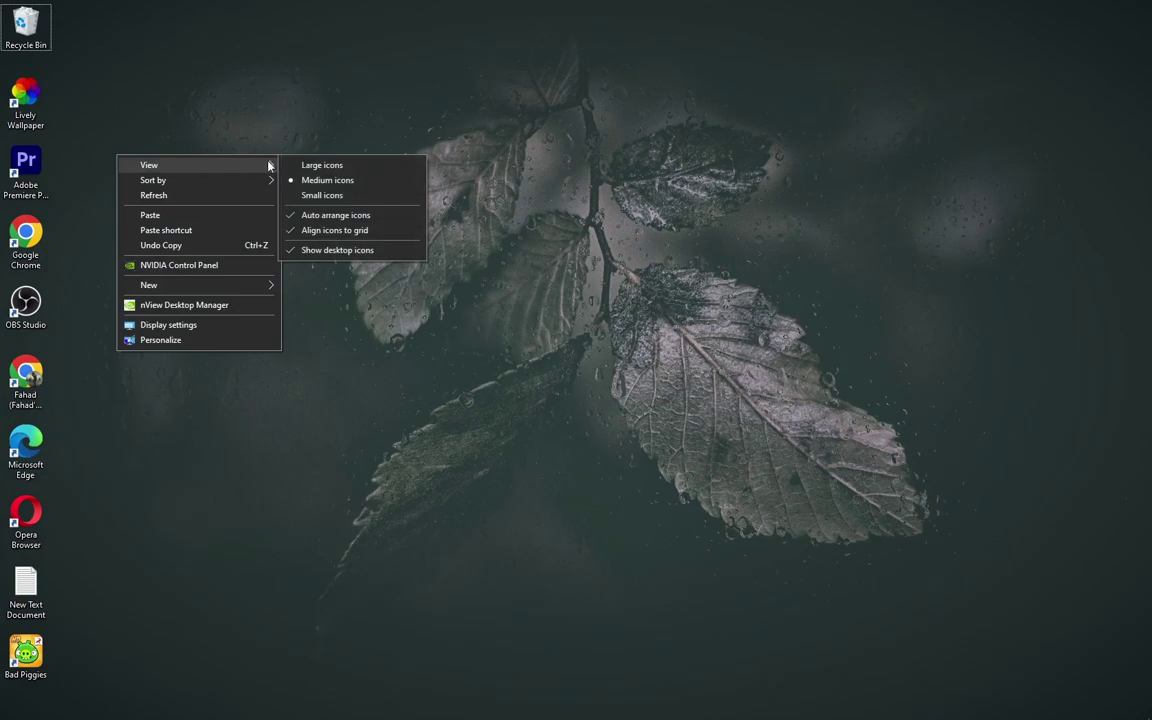
pyautogui.click(337, 249)
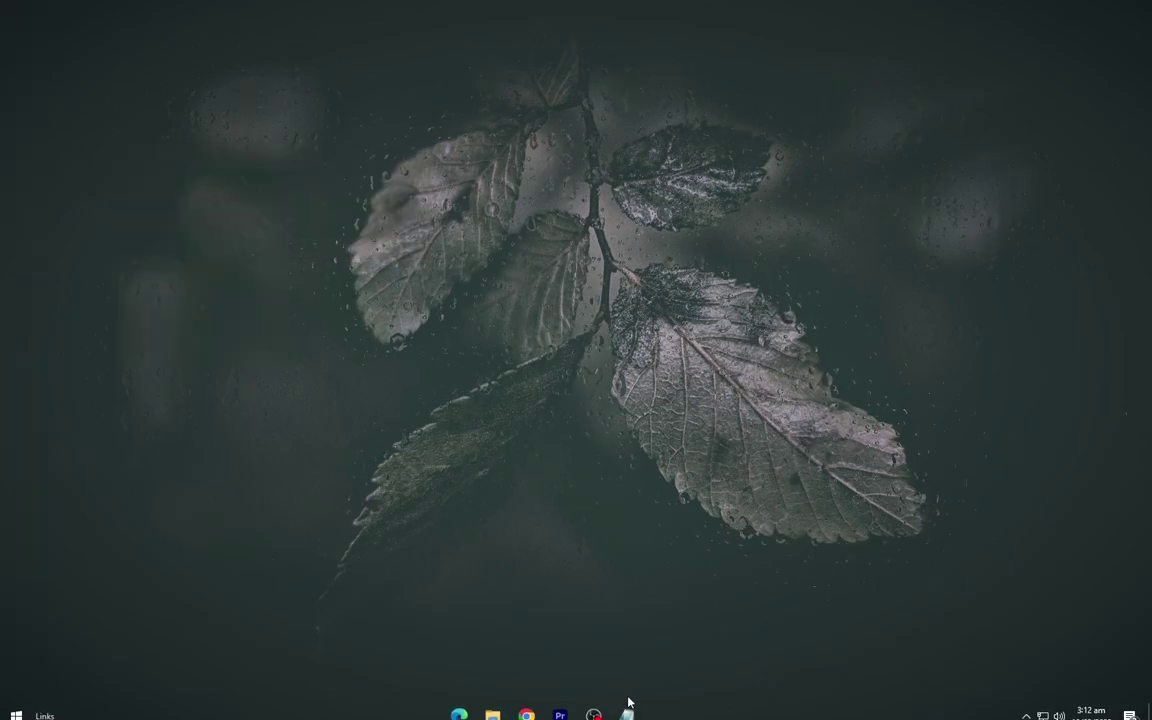
# Step: Install Rainmeter-4.5.17 as administrator with default options and launch it
pyautogui.click(502, 708)
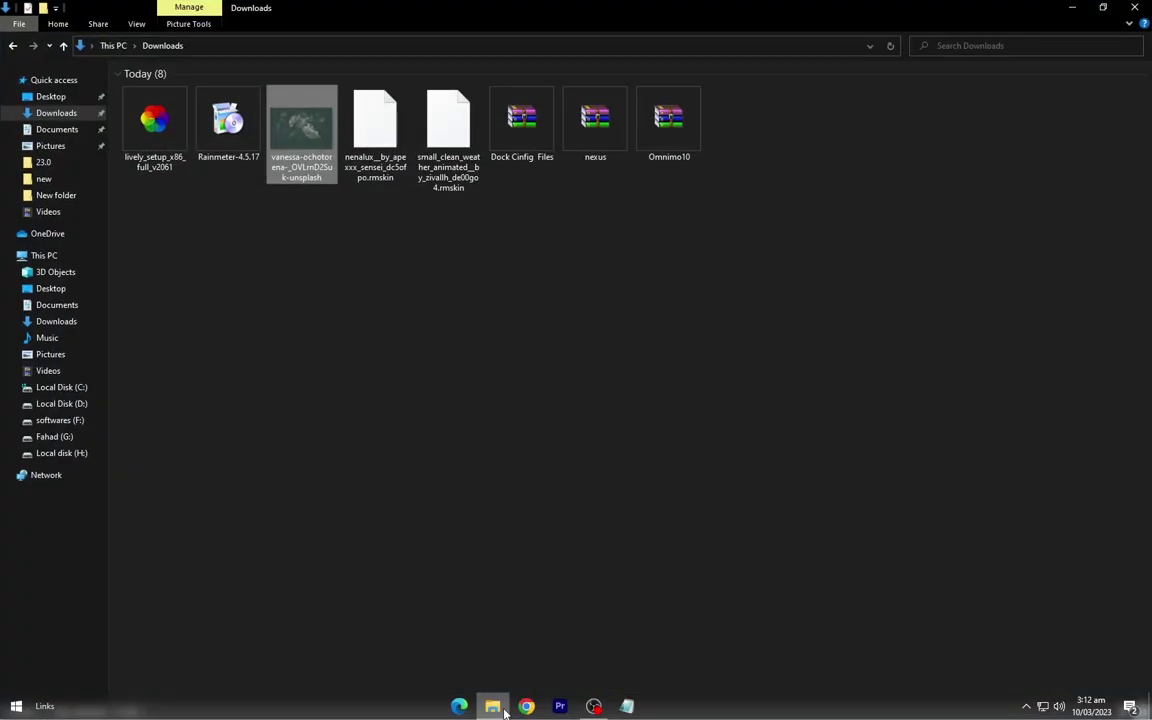
pyautogui.click(367, 297)
pyautogui.click(229, 119)
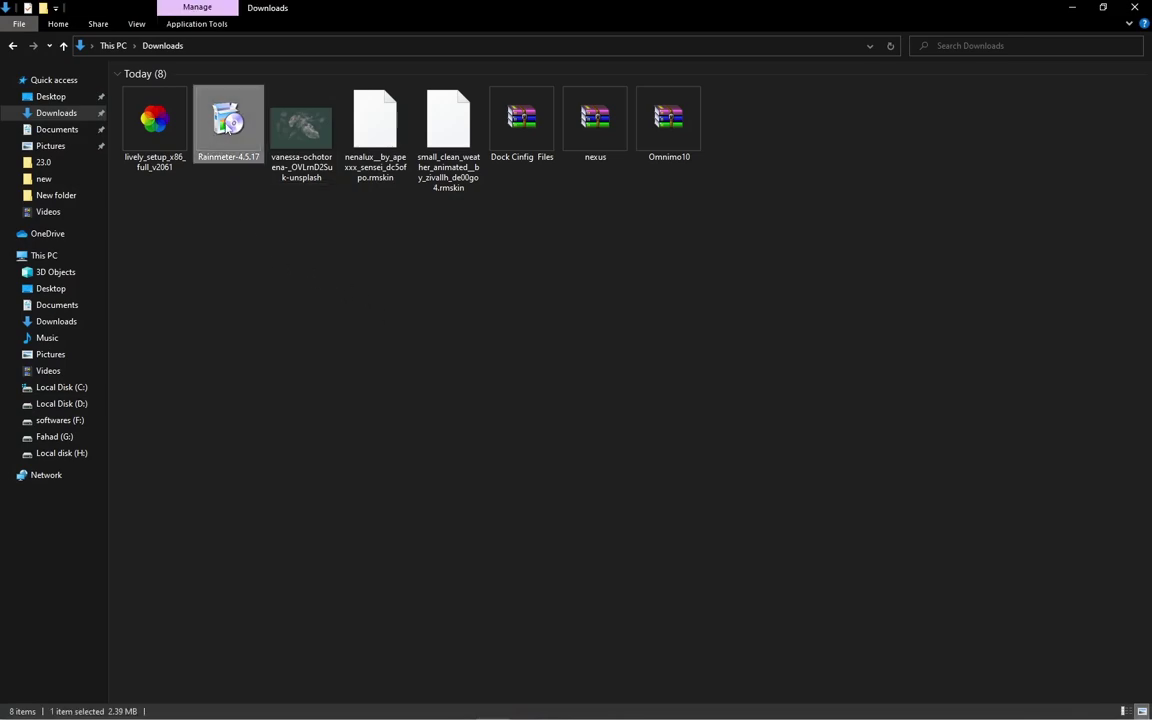
pyautogui.rightClick(228, 122)
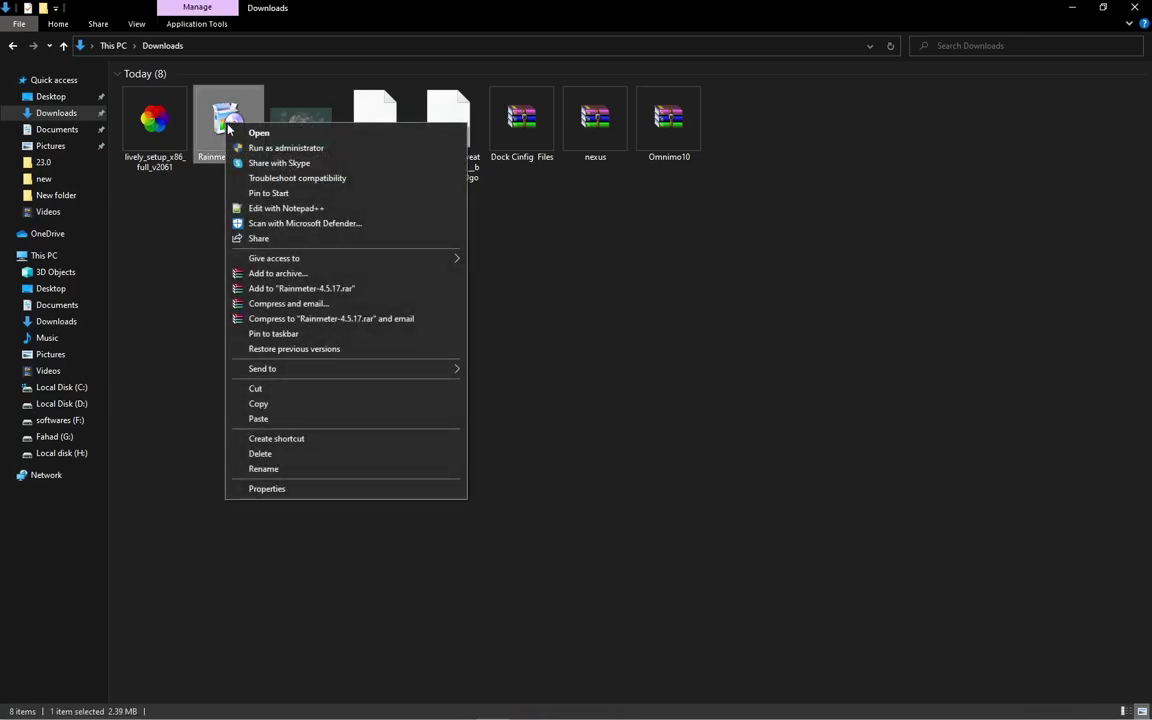
pyautogui.click(260, 148)
pyautogui.click(653, 476)
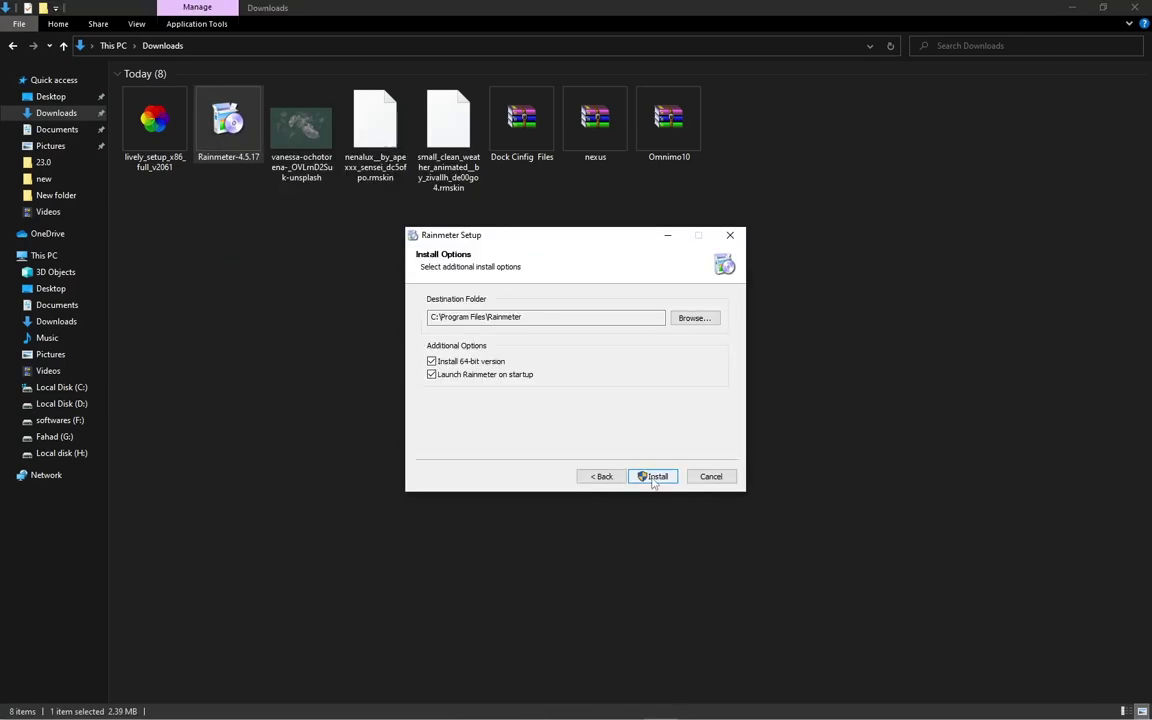
pyautogui.click(653, 477)
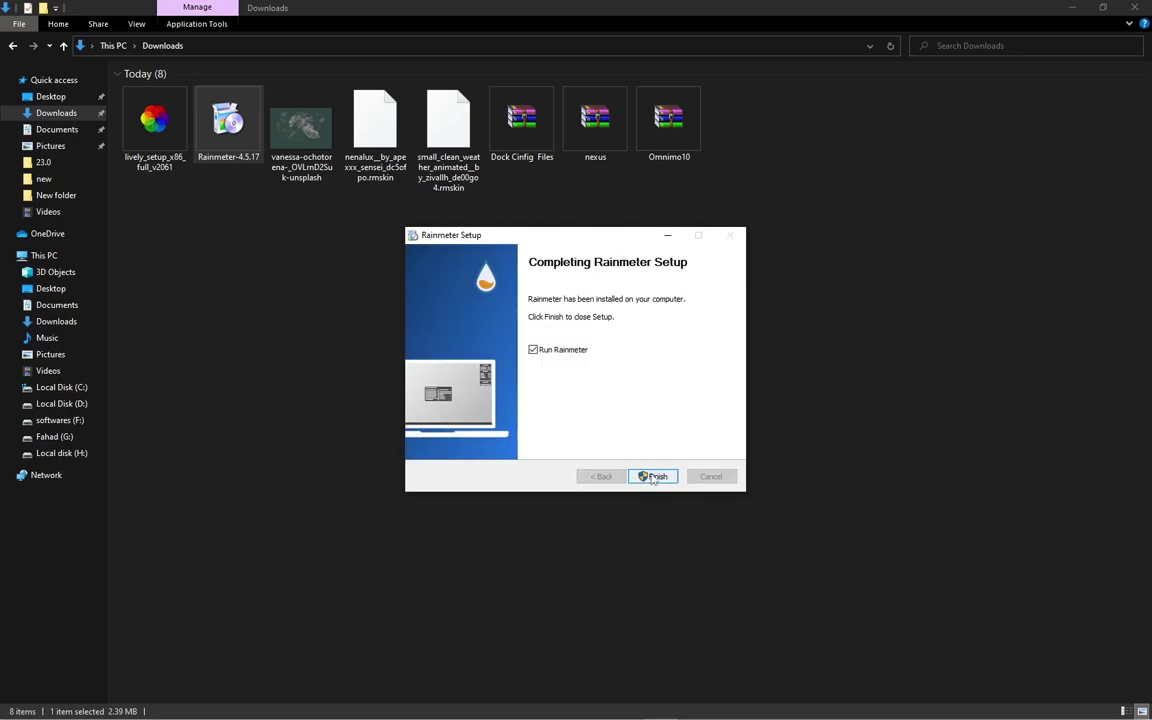
pyautogui.click(651, 477)
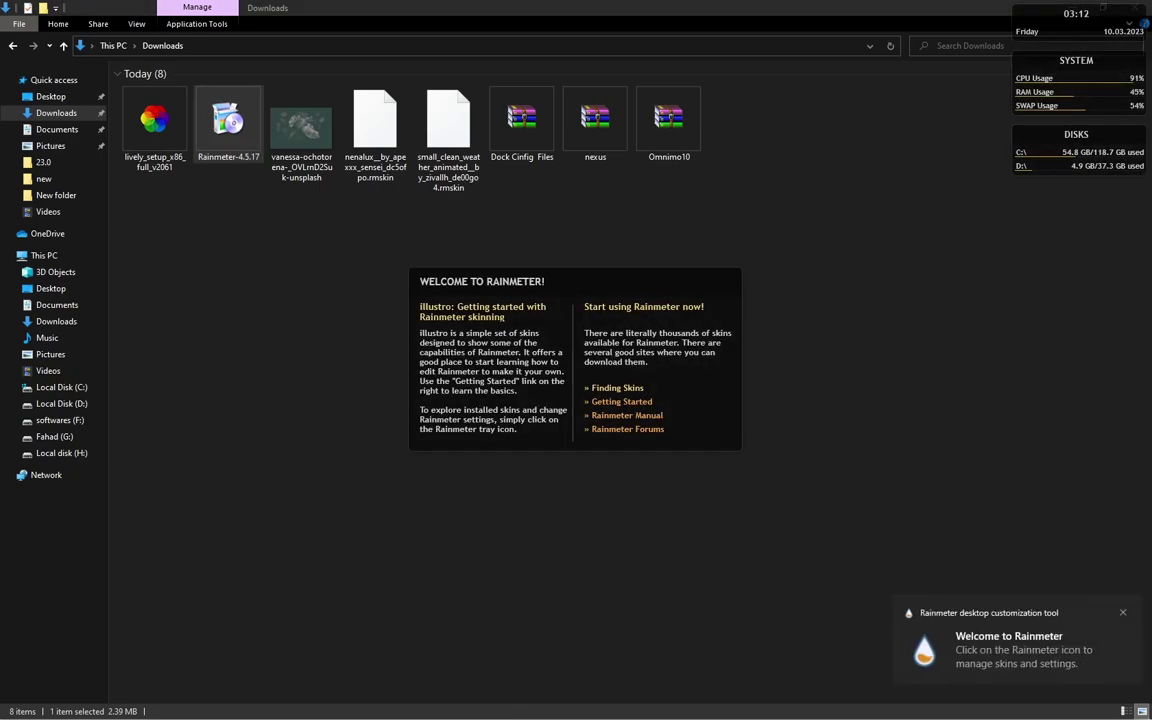
# Step: Unload the Rainmeter welcome skin and bring up the System skin's options
pyautogui.click(1073, 8)
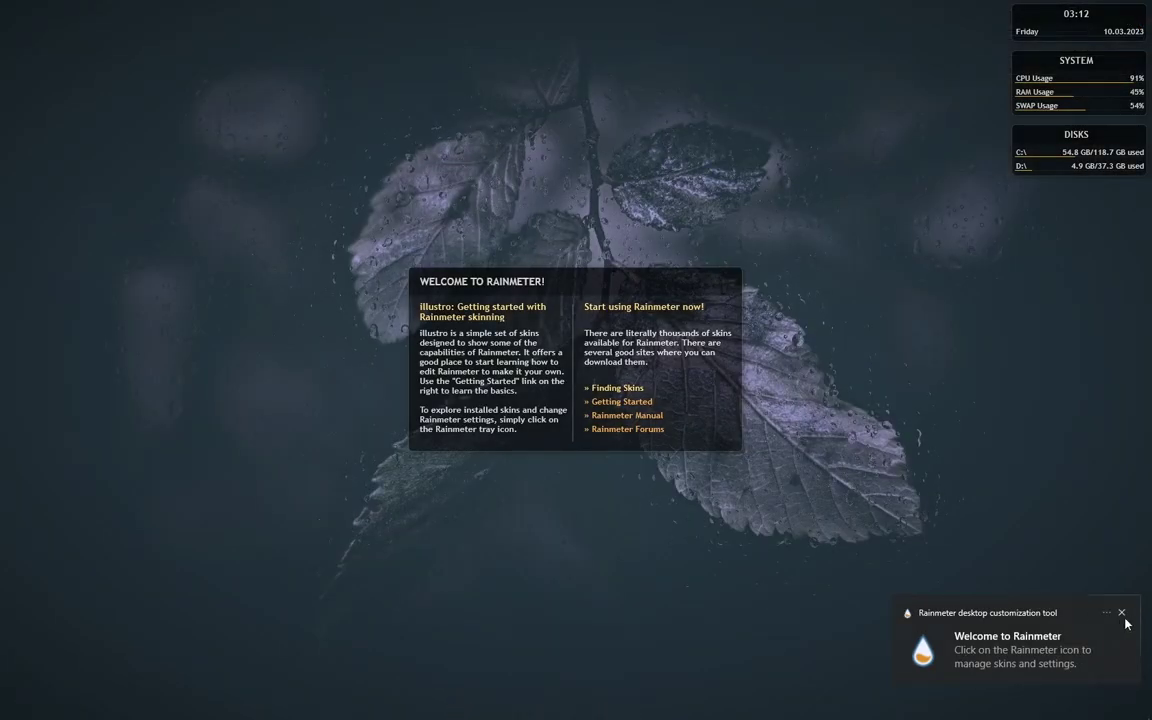
pyautogui.rightClick(657, 444)
pyautogui.click(675, 626)
pyautogui.rightClick(1040, 92)
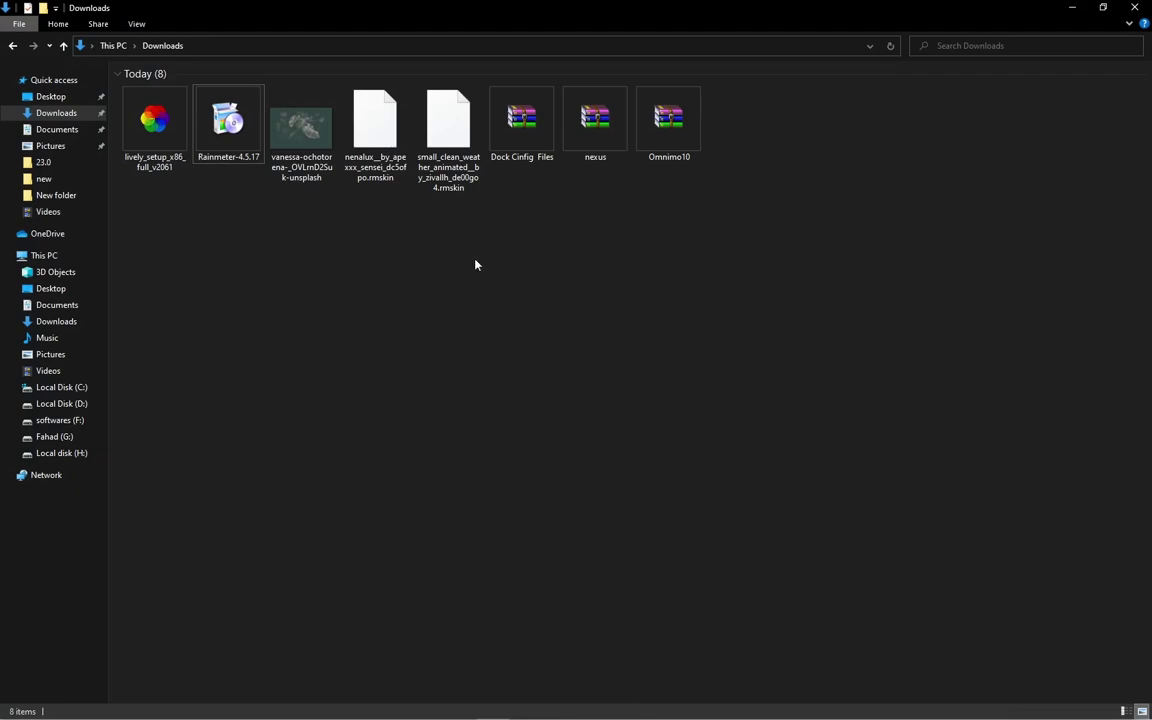
# Step: Extract the Dock Cinfig Files archive into its own folder and open it
pyautogui.click(527, 131)
pyautogui.rightClick(524, 118)
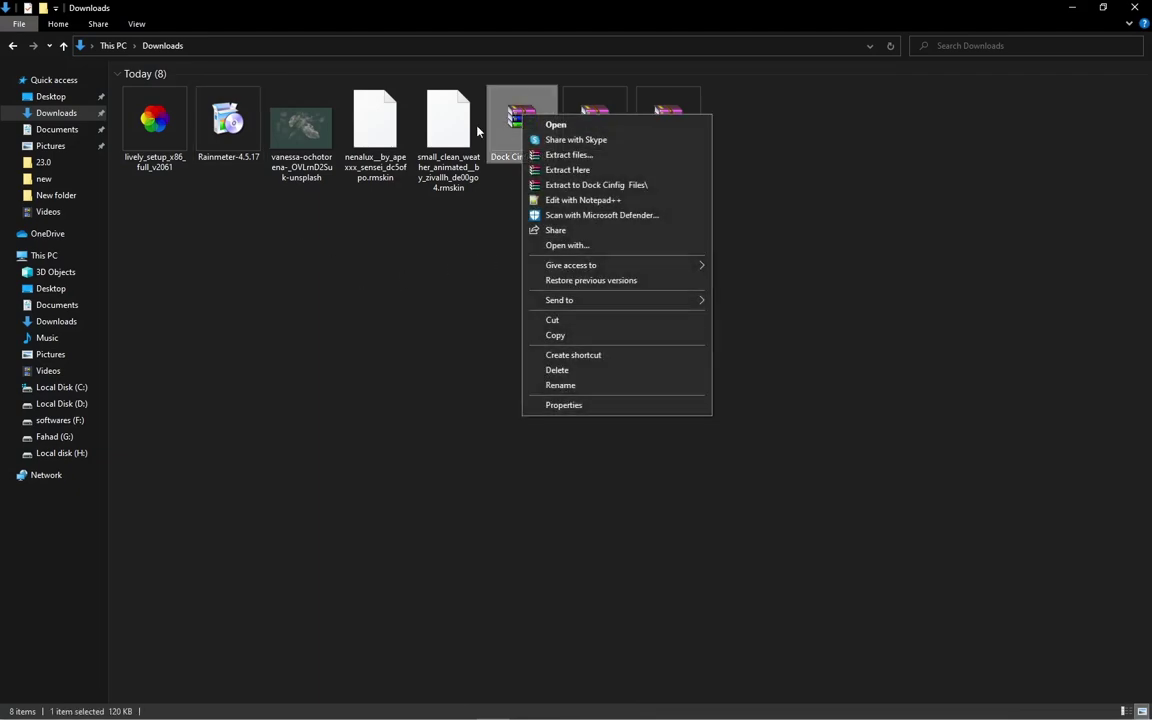
pyautogui.click(563, 186)
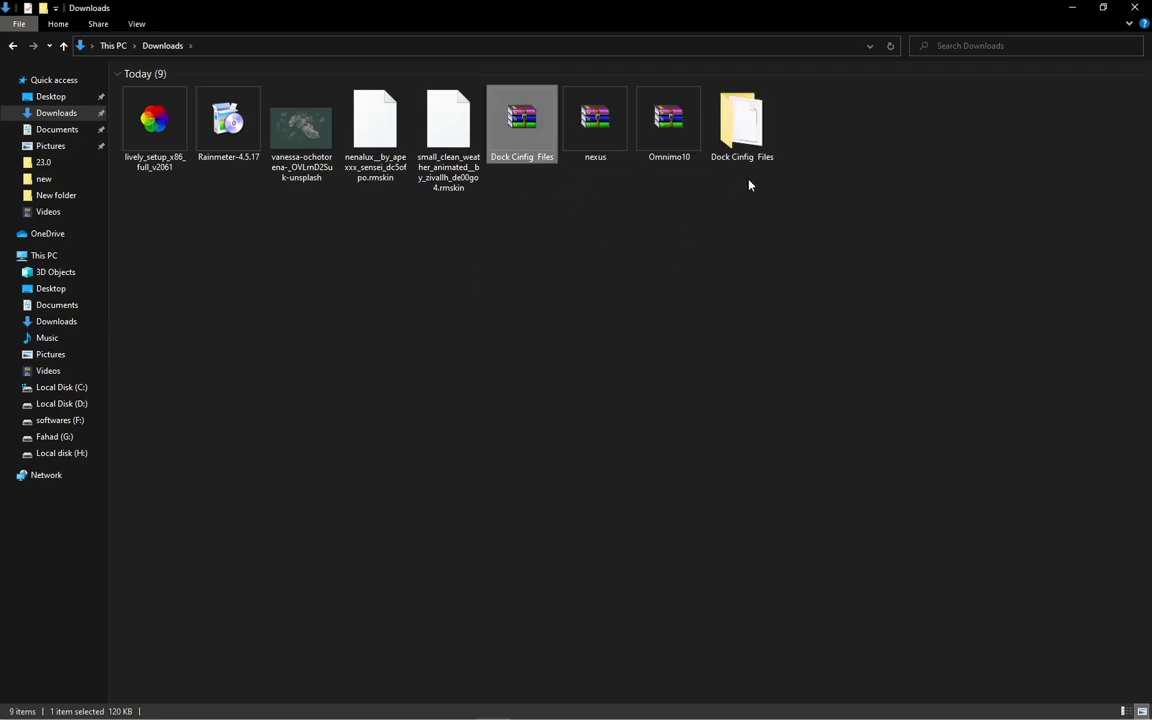
pyautogui.doubleClick(741, 132)
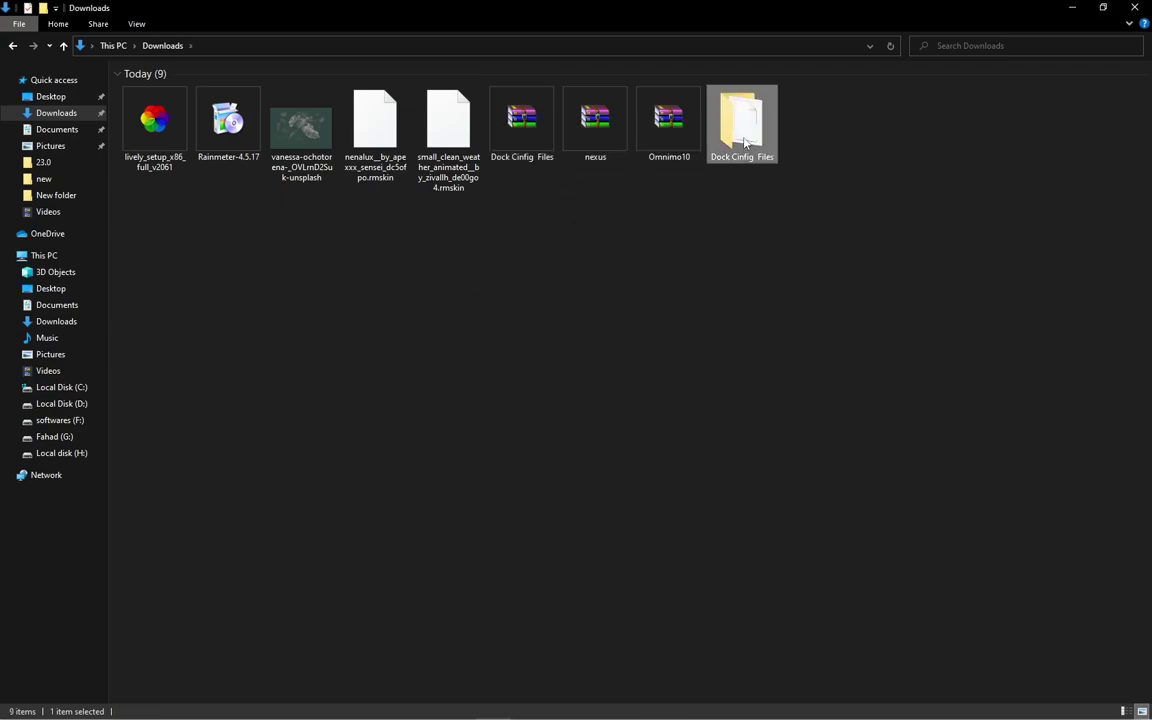
# Step: Copy the Dock Icons folder to the root of Local Disk (C:), then return to Downloads
pyautogui.click(137, 91)
pyautogui.click(1141, 711)
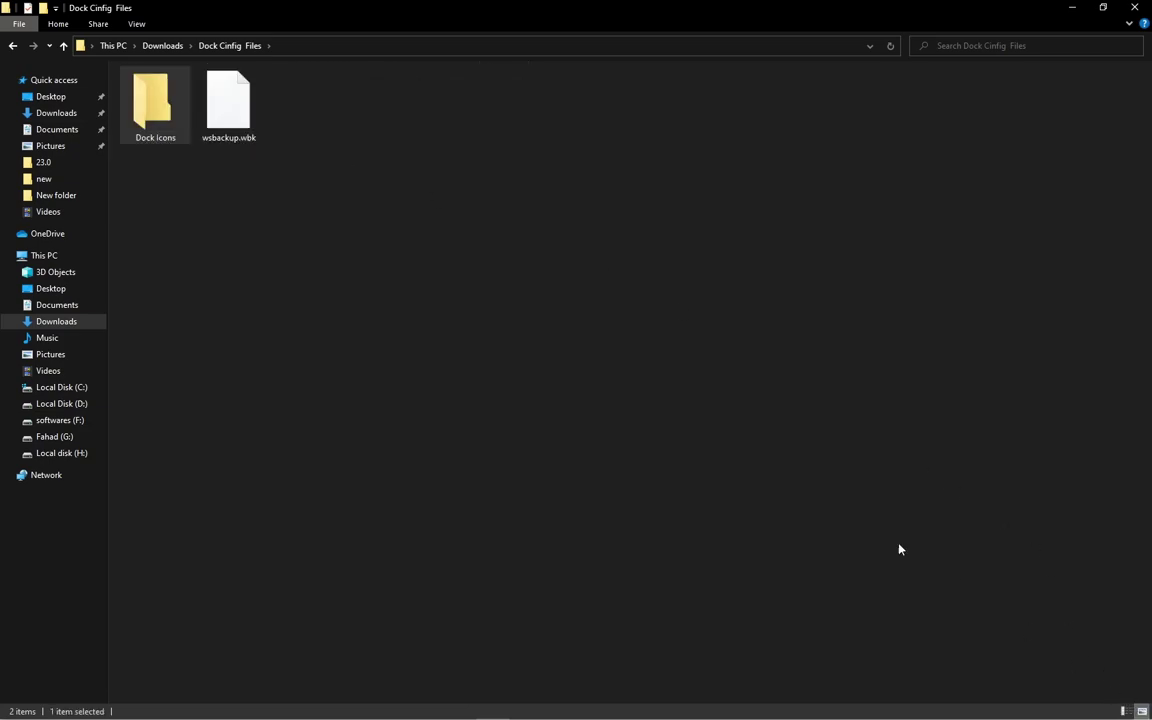
pyautogui.rightClick(160, 121)
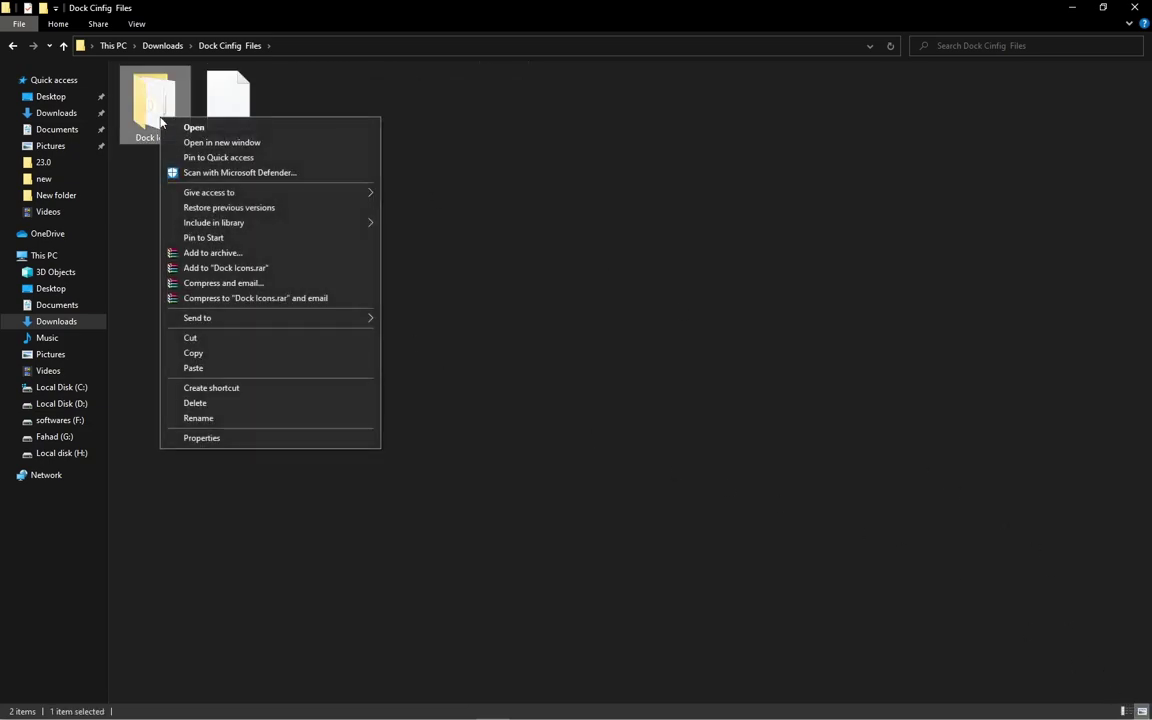
pyautogui.click(212, 353)
pyautogui.click(98, 255)
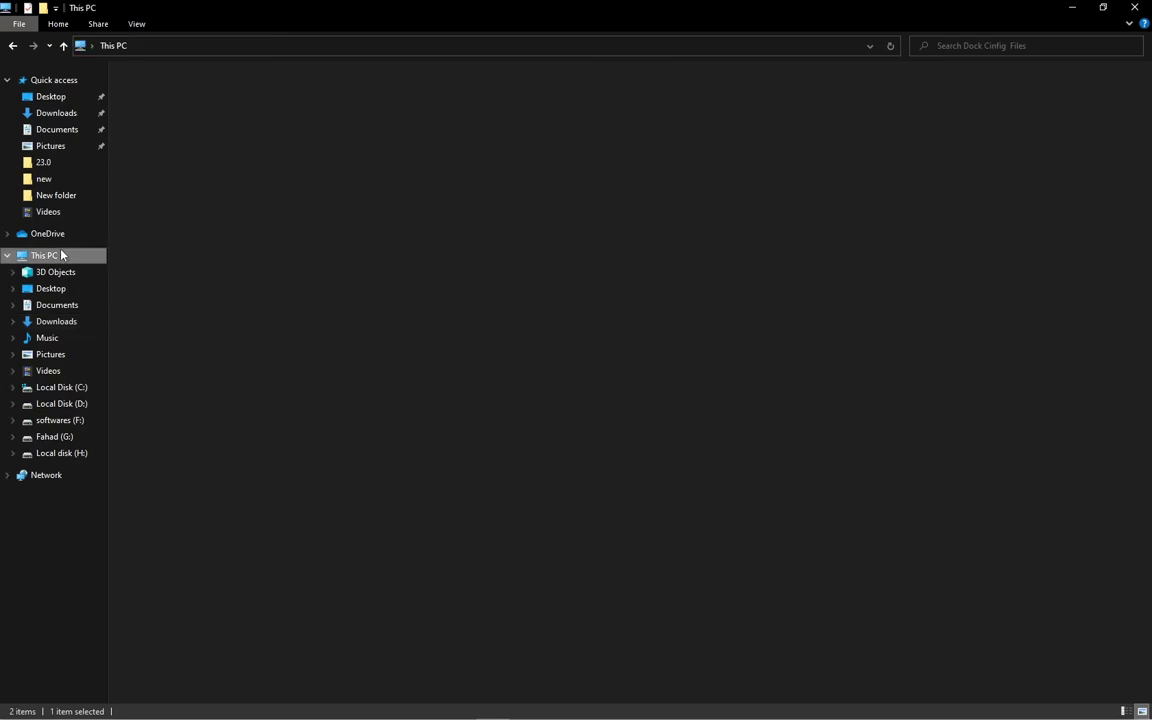
pyautogui.doubleClick(213, 190)
pyautogui.rightClick(237, 186)
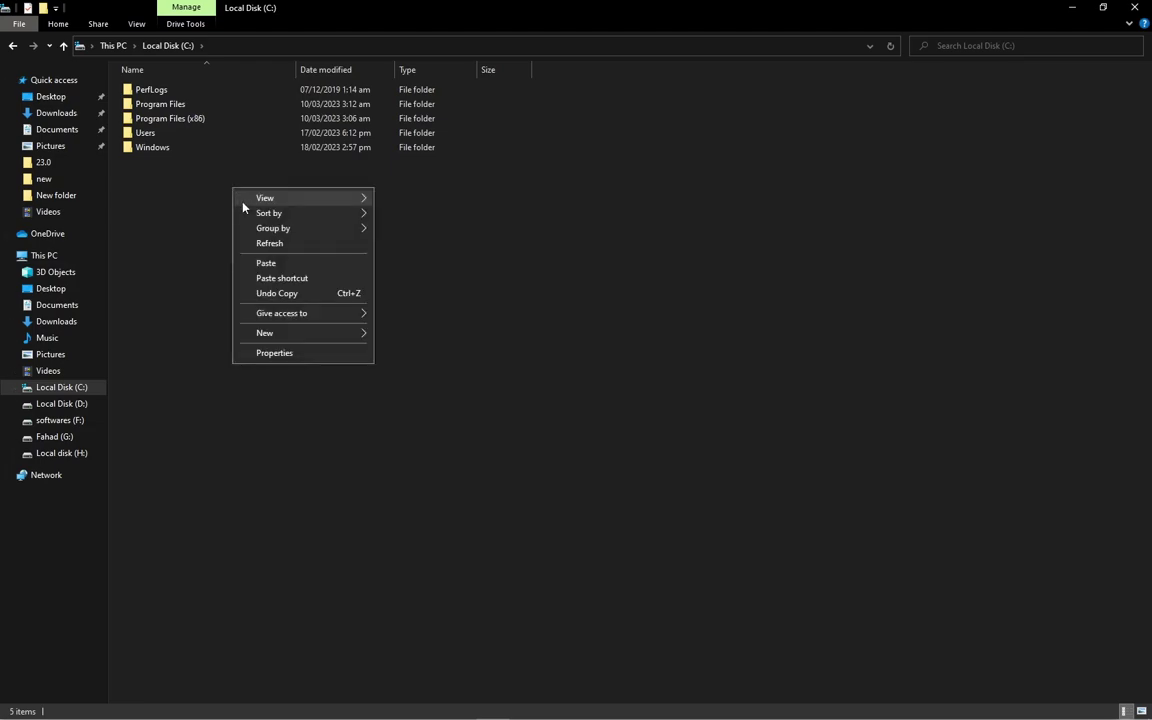
pyautogui.click(275, 262)
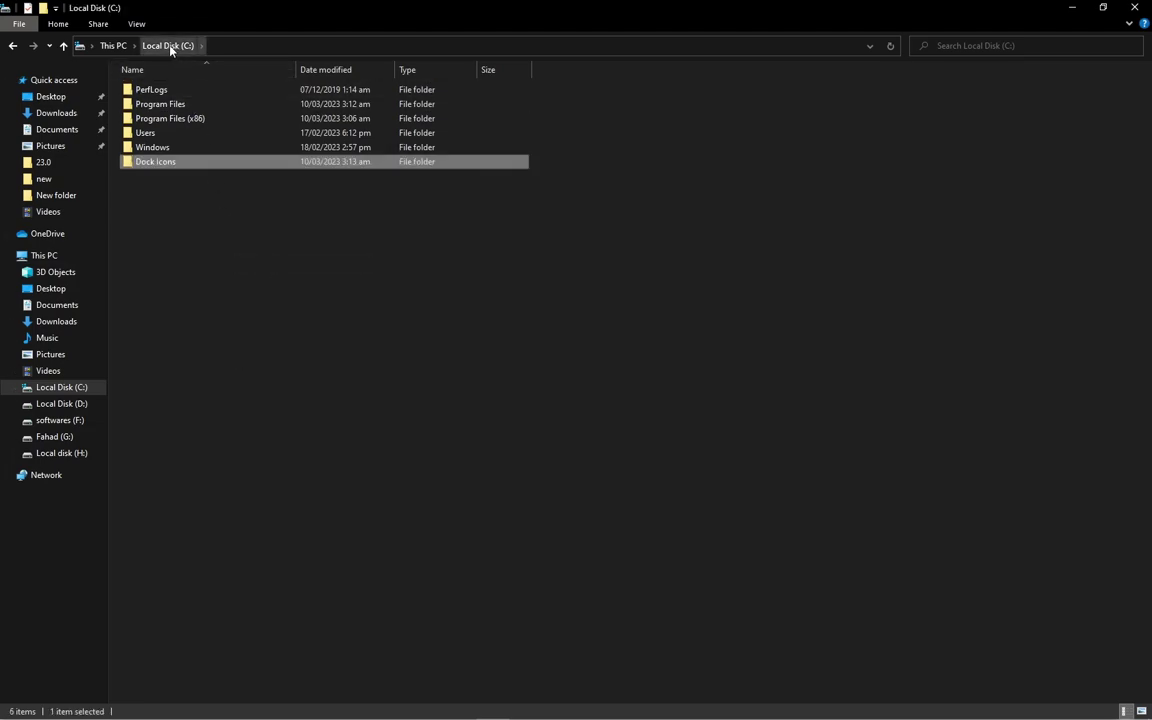
pyautogui.click(170, 48)
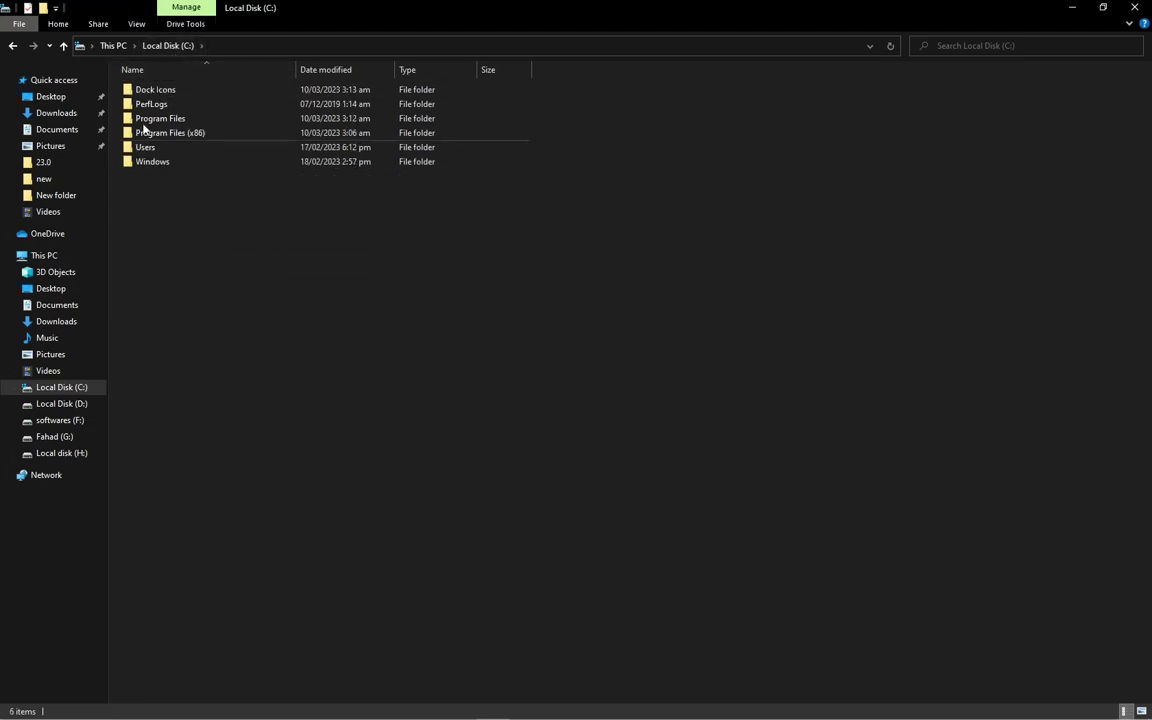
pyautogui.click(52, 113)
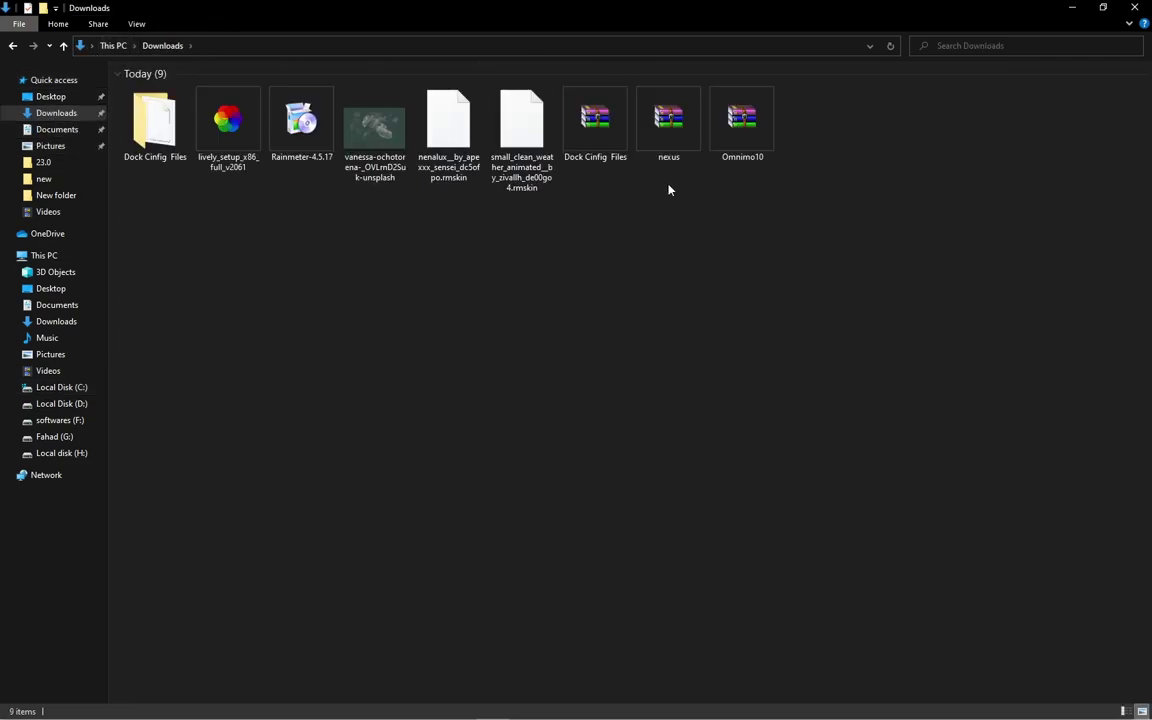
# Step: Open the nexus archive in WinRAR and run NexusSetup.exe from it
pyautogui.rightClick(669, 142)
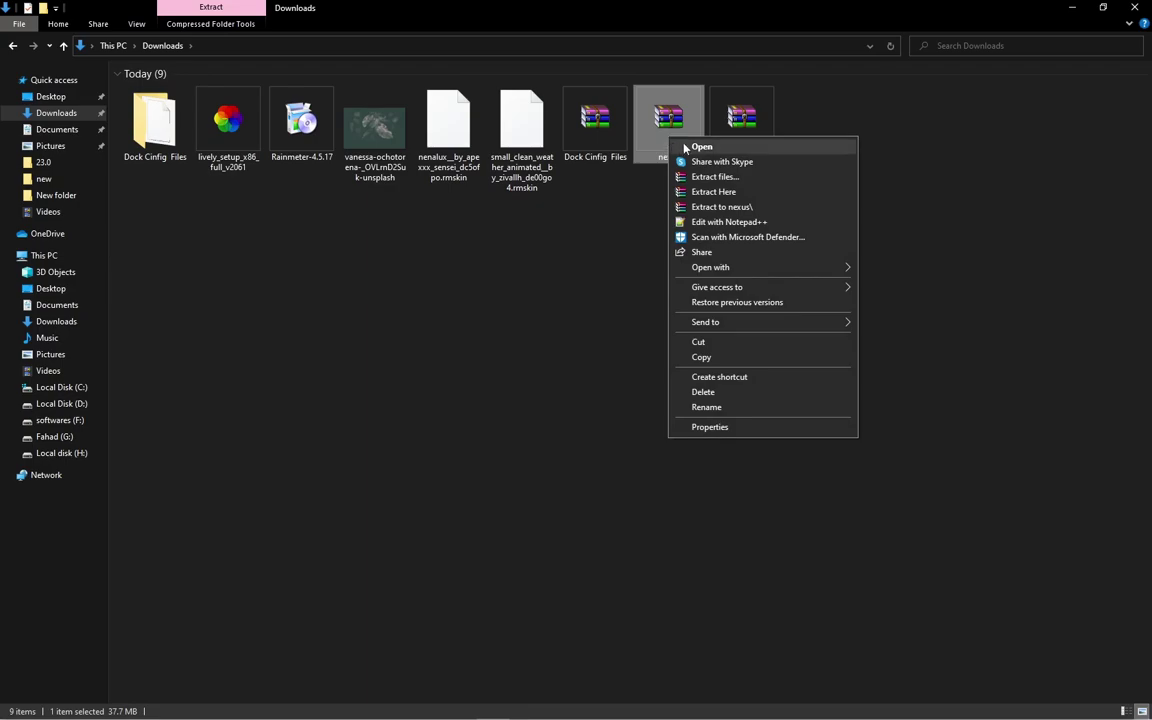
pyautogui.click(672, 146)
pyautogui.click(1075, 7)
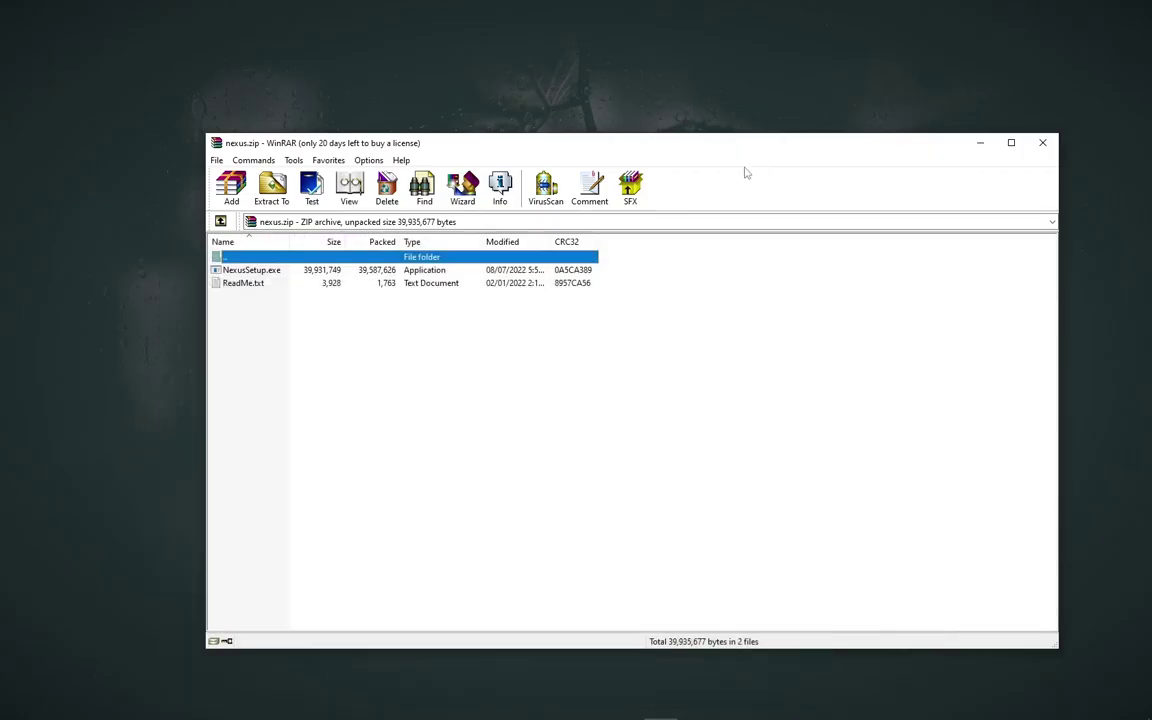
pyautogui.doubleClick(428, 270)
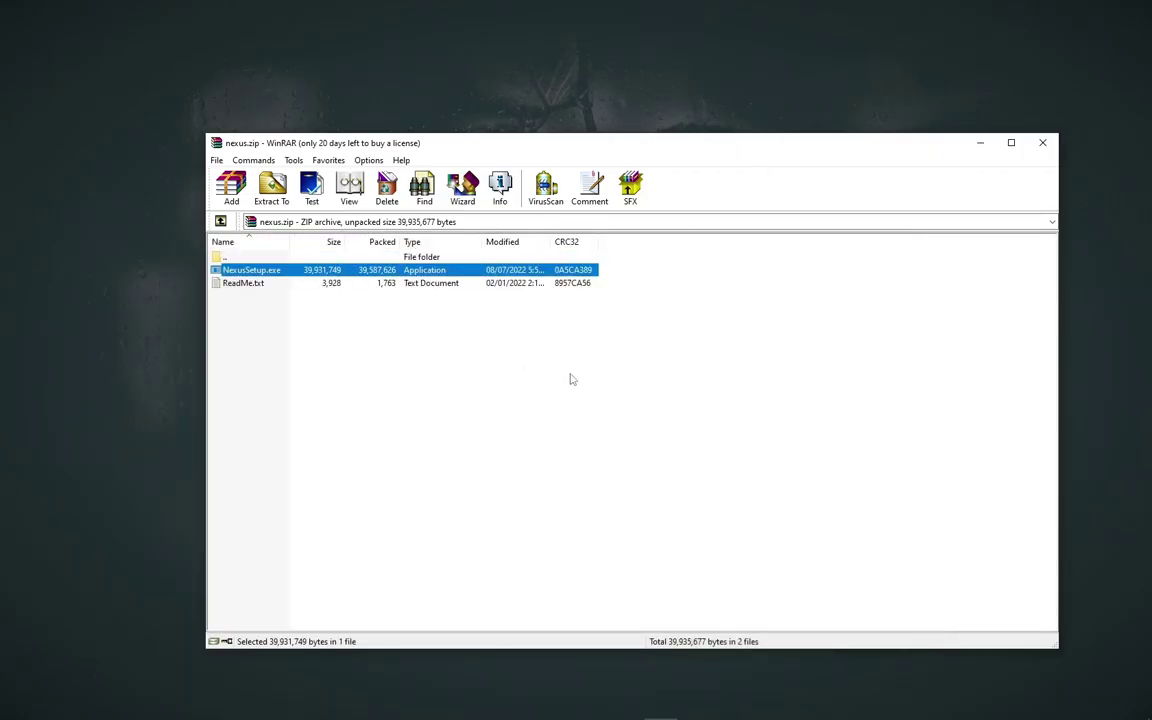
pyautogui.click(983, 143)
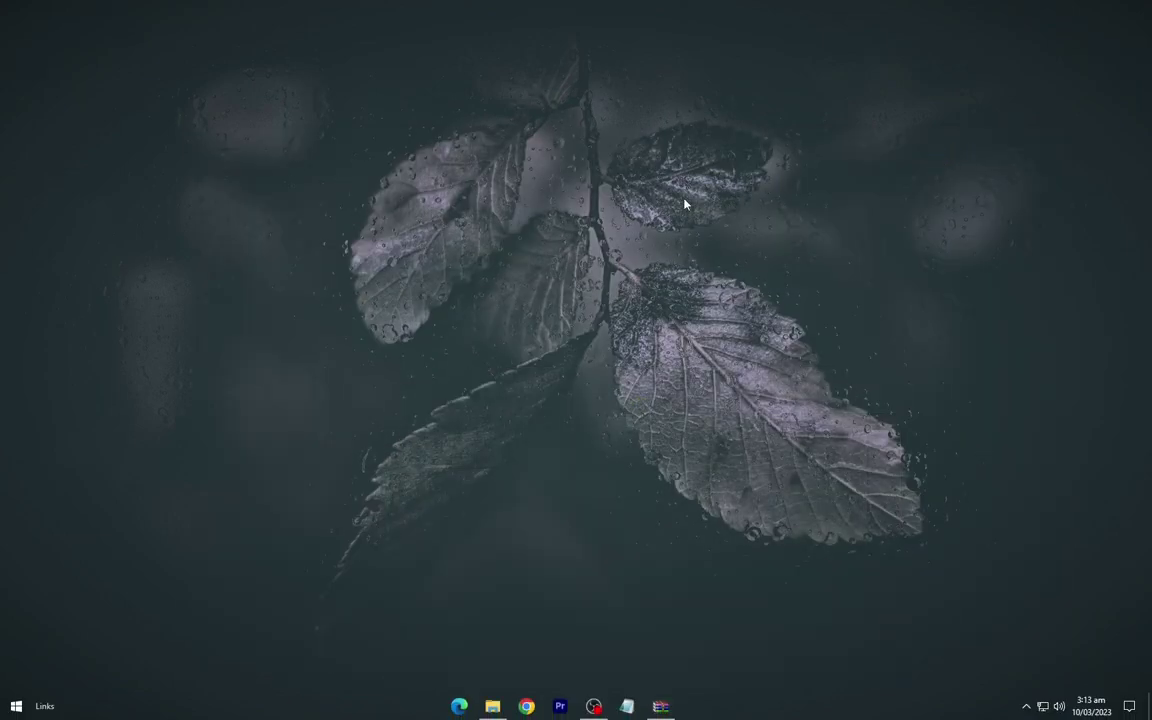
# Step: Accept the Nexus licence and install with the default location and Start Menu folder
pyautogui.click(478, 434)
pyautogui.click(654, 476)
pyautogui.click(654, 476)
pyautogui.click(654, 476)
pyautogui.click(651, 478)
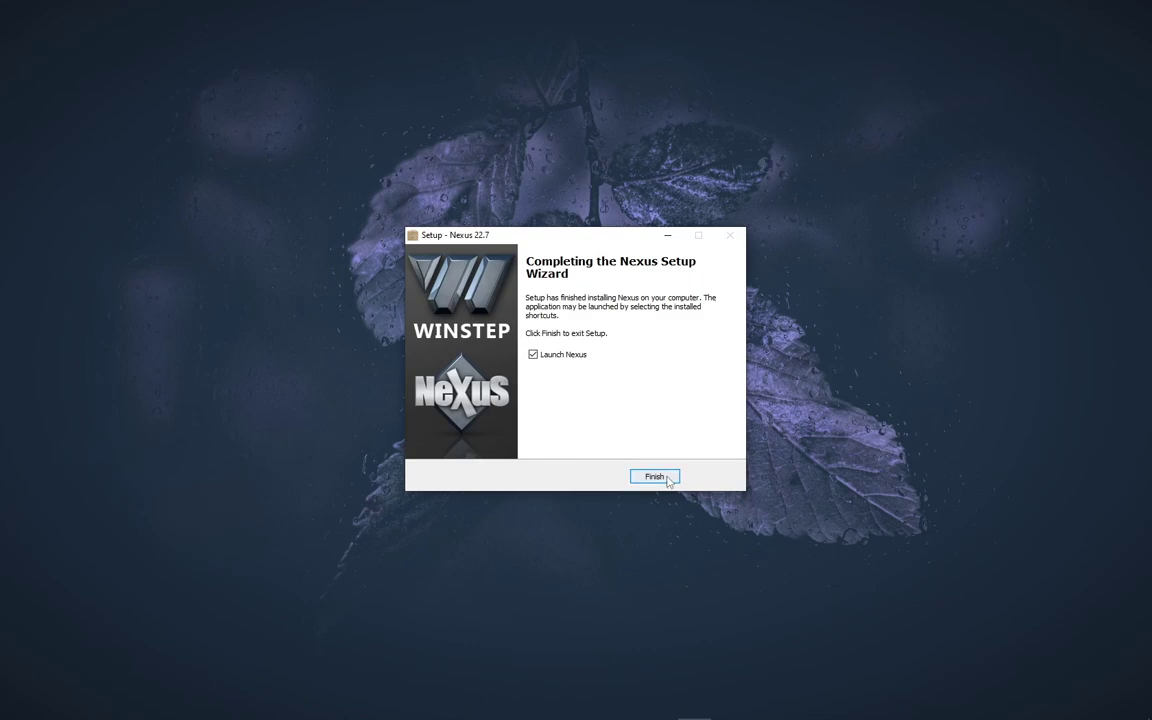
# Step: Launch Nexus and start a settings restore from the Advanced tab of its Preferences
pyautogui.click(656, 477)
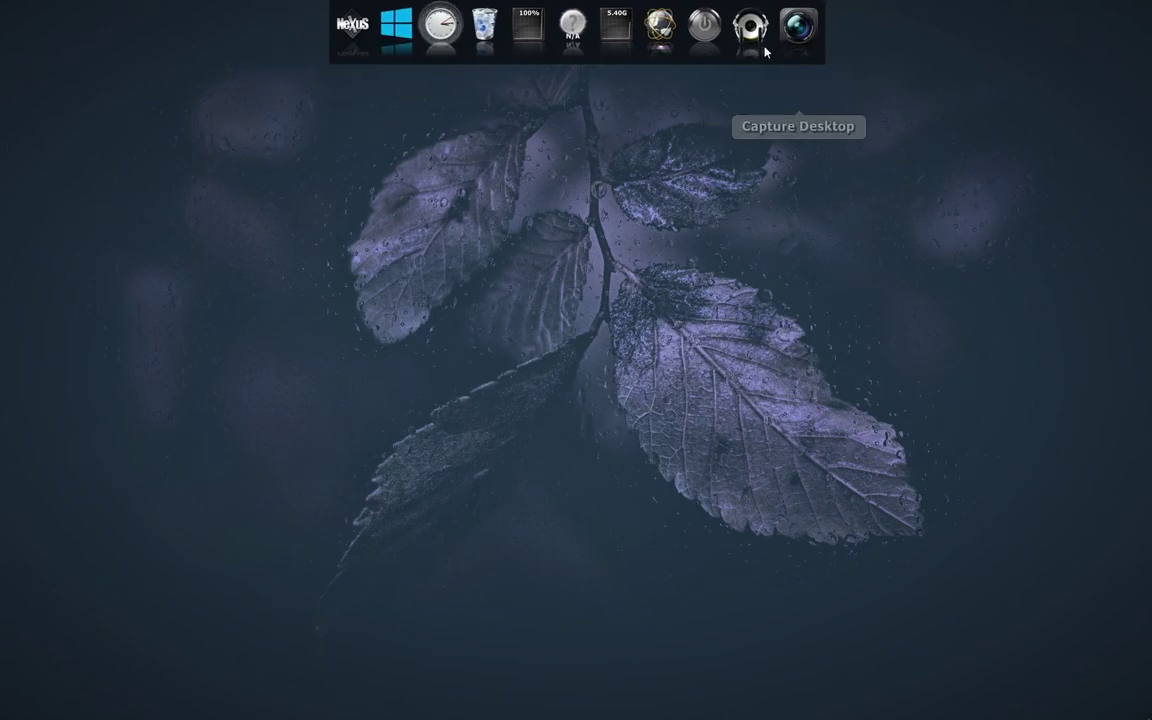
pyautogui.click(358, 48)
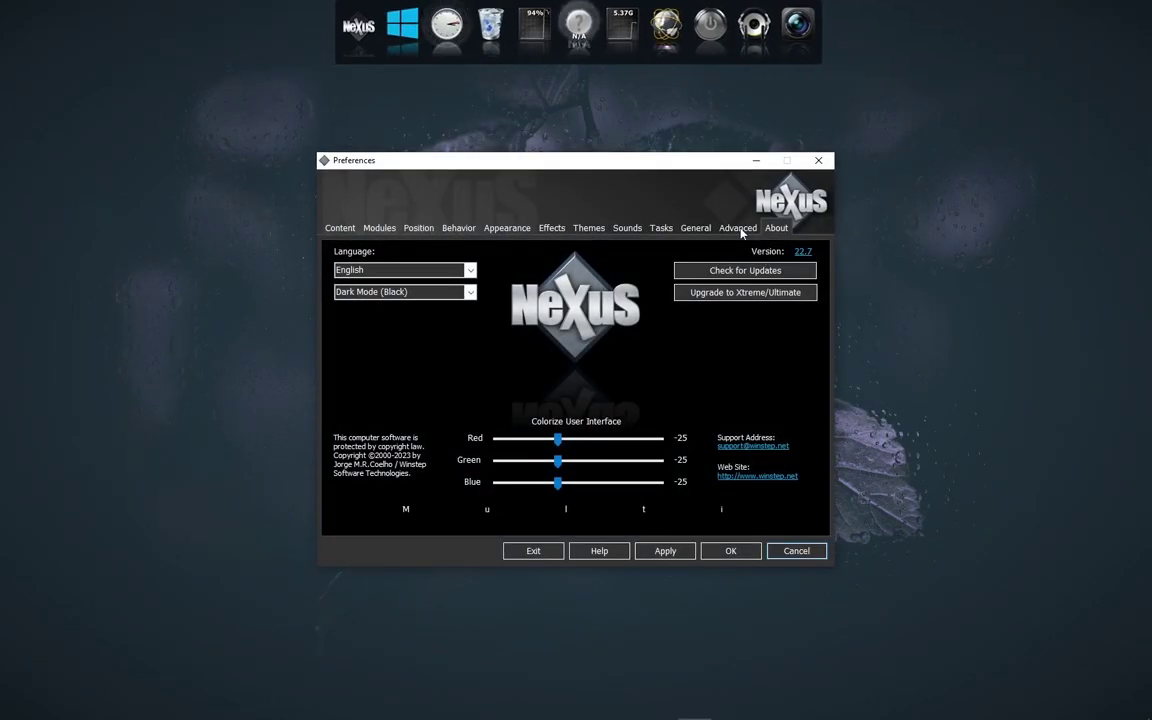
pyautogui.click(738, 229)
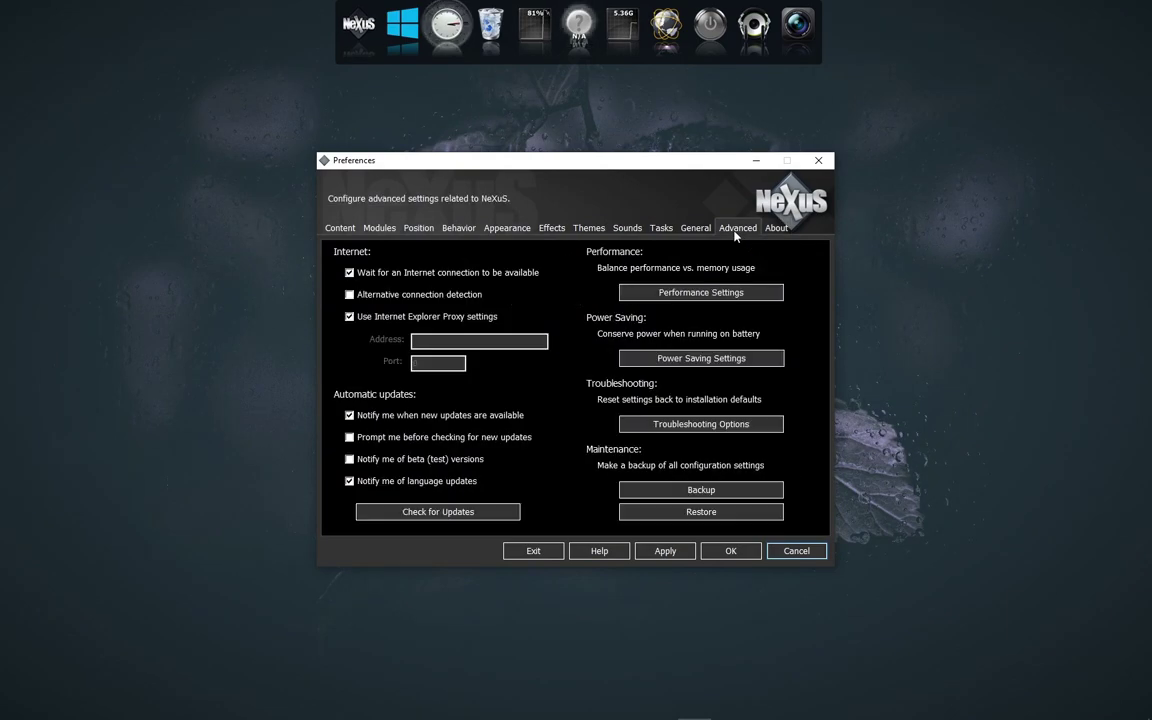
pyautogui.click(712, 512)
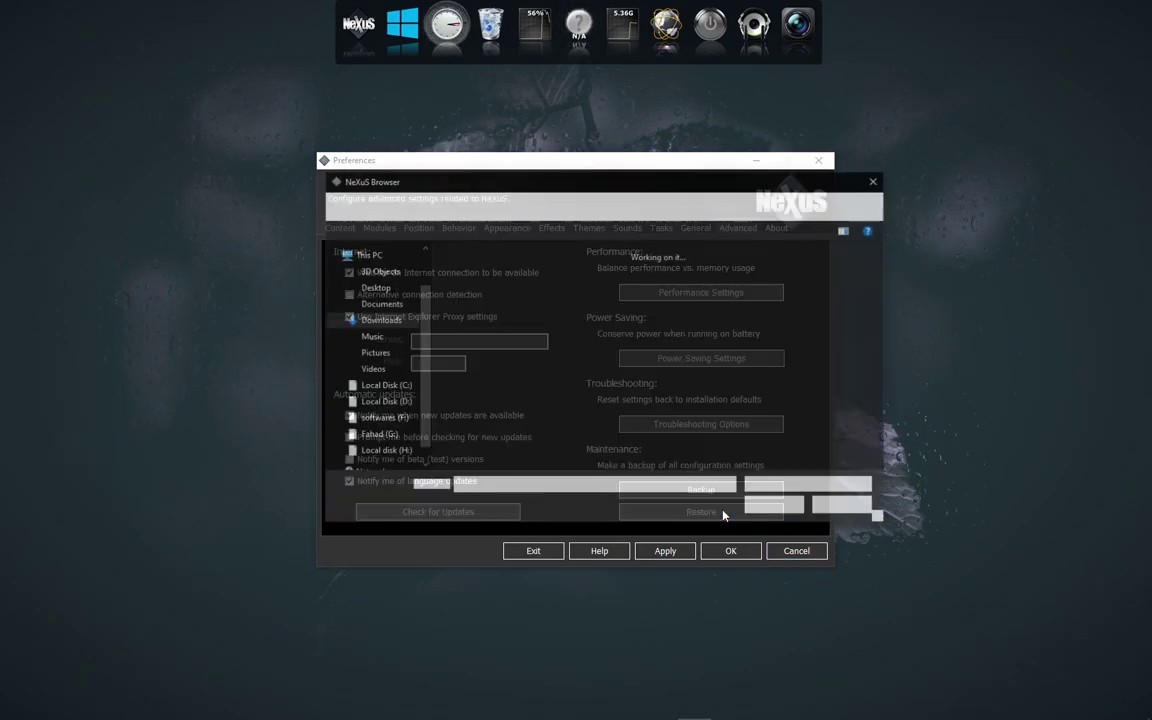
# Step: Browse to Downloads > Dock Cinfig Files and restore the dock from wsbackup.wbk
pyautogui.scroll(2, 371, 345)
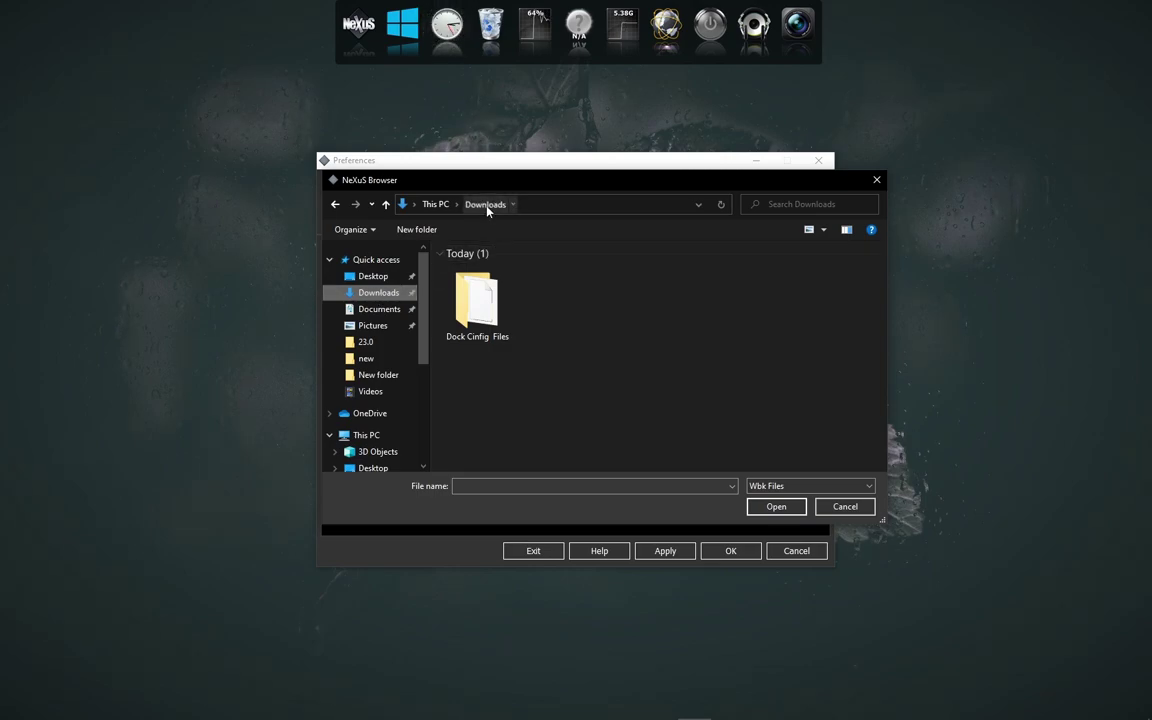
pyautogui.doubleClick(480, 316)
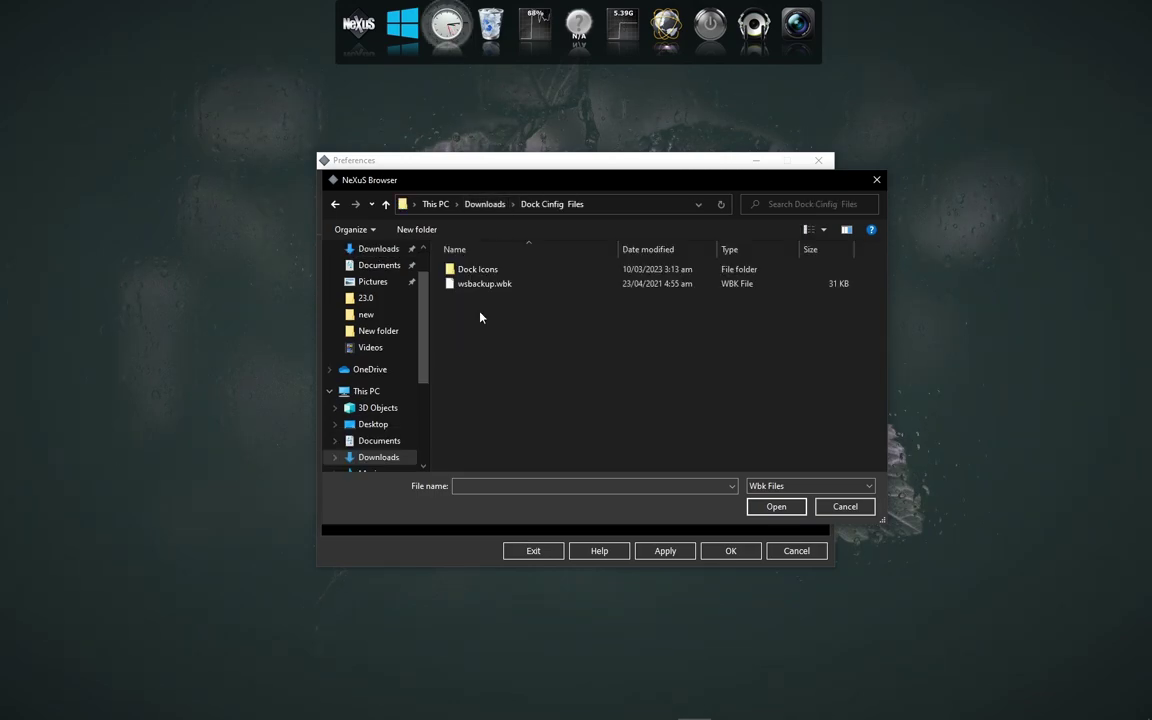
pyautogui.click(484, 285)
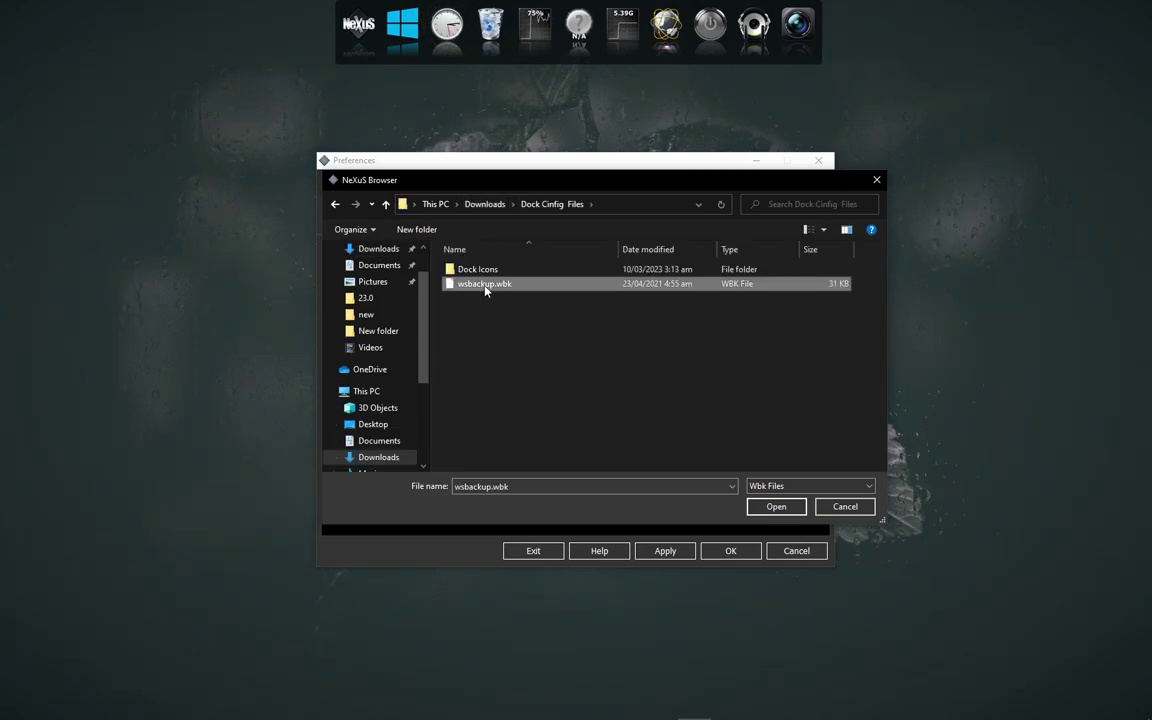
pyautogui.rightClick(556, 320)
pyautogui.moveTo(668, 331)
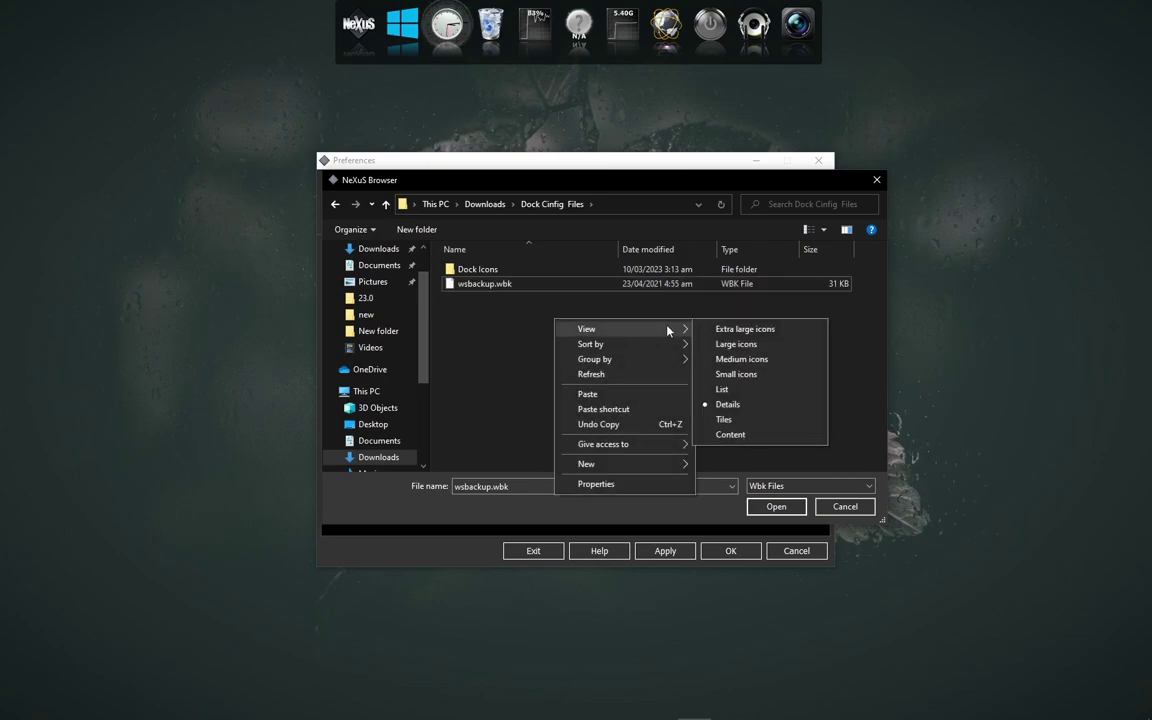
pyautogui.click(720, 345)
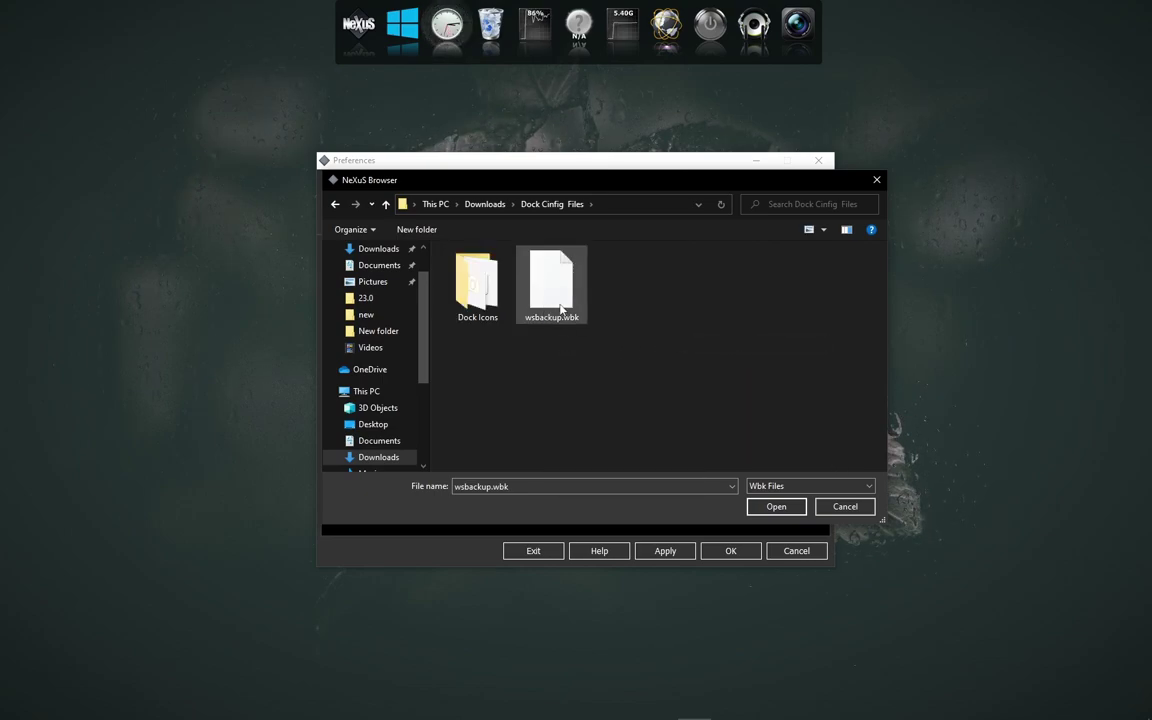
pyautogui.doubleClick(551, 315)
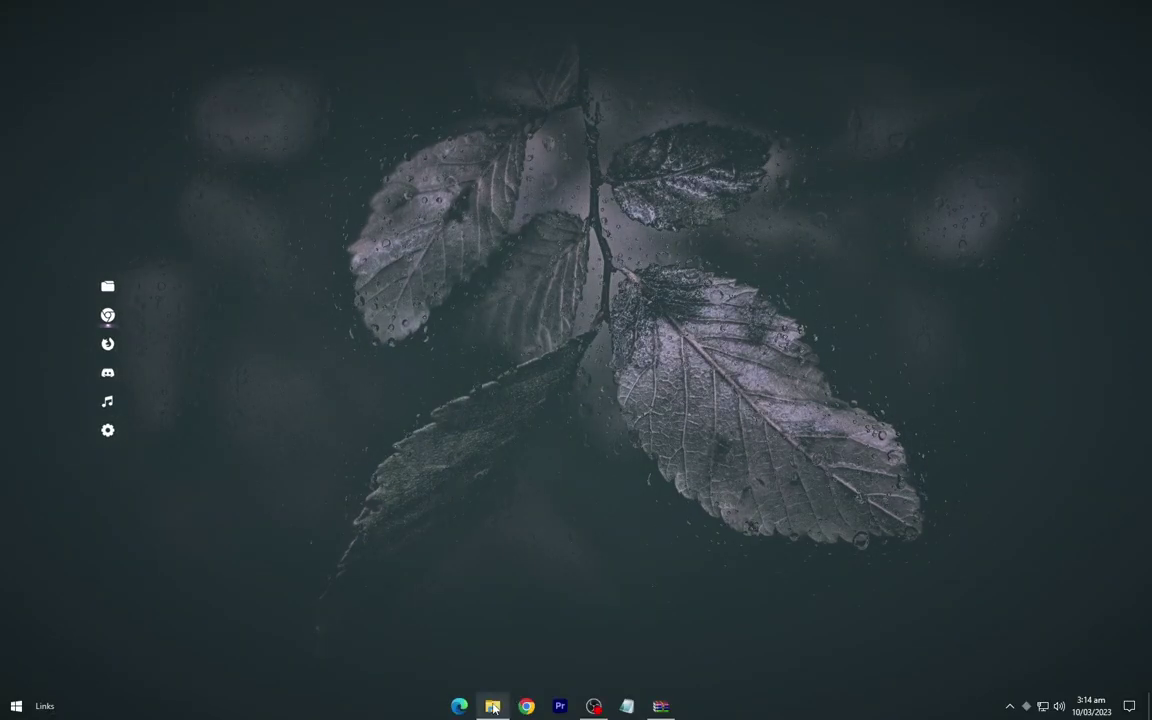
# Step: Install the NenaluX skin from Downloads with the Rainmeter Skin Installer
pyautogui.click(491, 702)
pyautogui.click(443, 439)
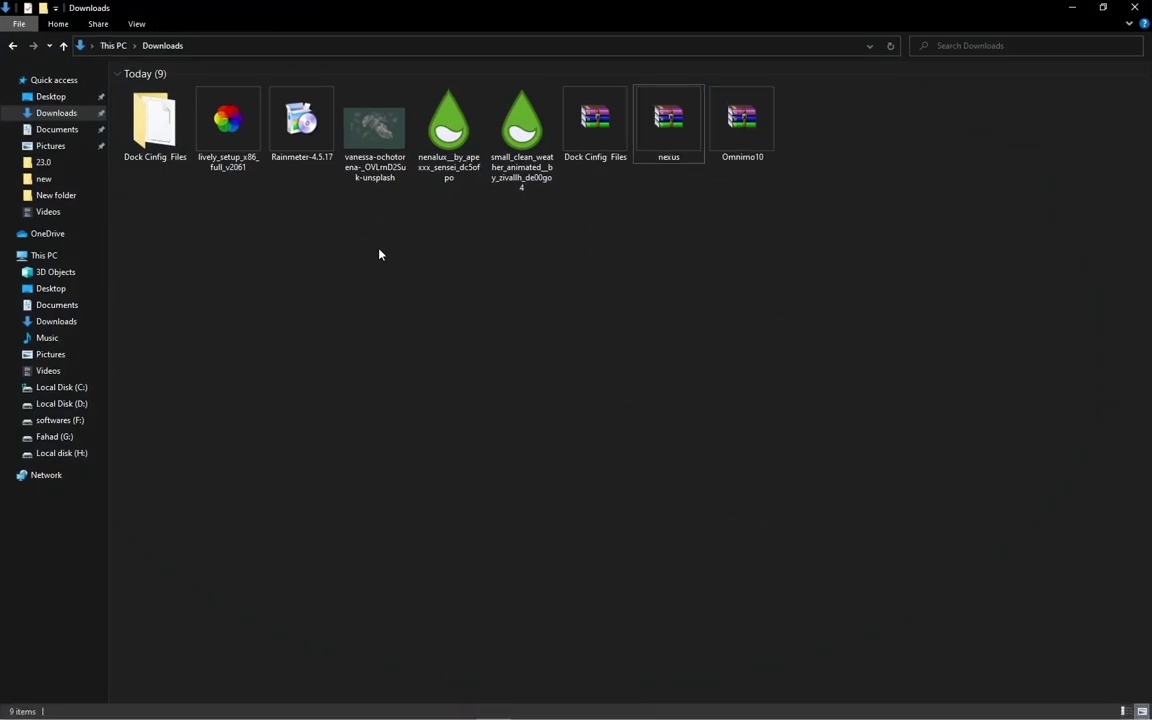
pyautogui.click(437, 148)
pyautogui.rightClick(440, 146)
pyautogui.click(460, 162)
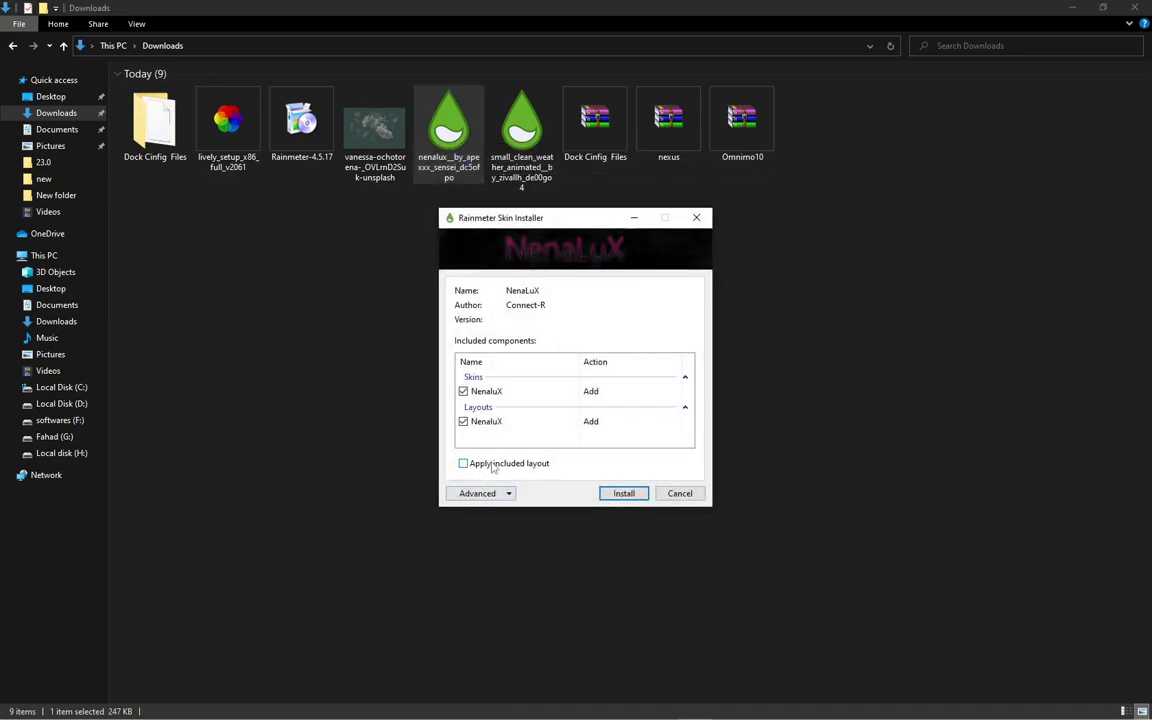
pyautogui.click(623, 493)
# Step: Install the Small Clean Weather skin file as a Rainmeter skin
pyautogui.click(525, 150)
pyautogui.rightClick(531, 160)
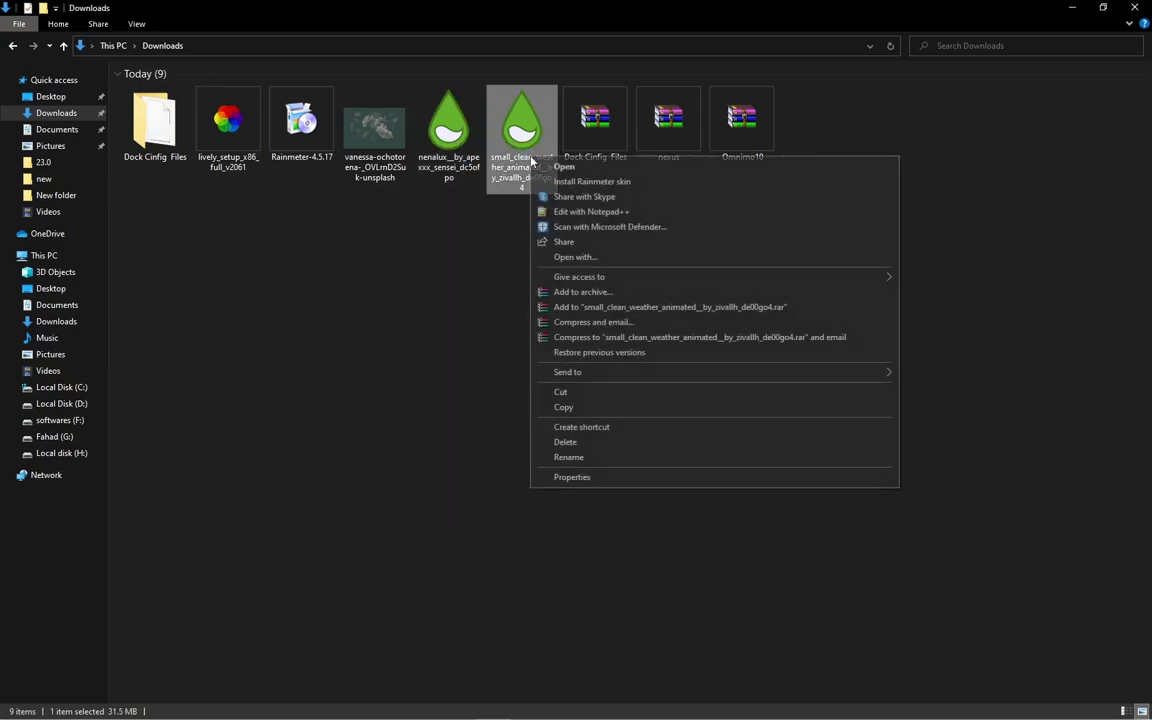
pyautogui.click(553, 182)
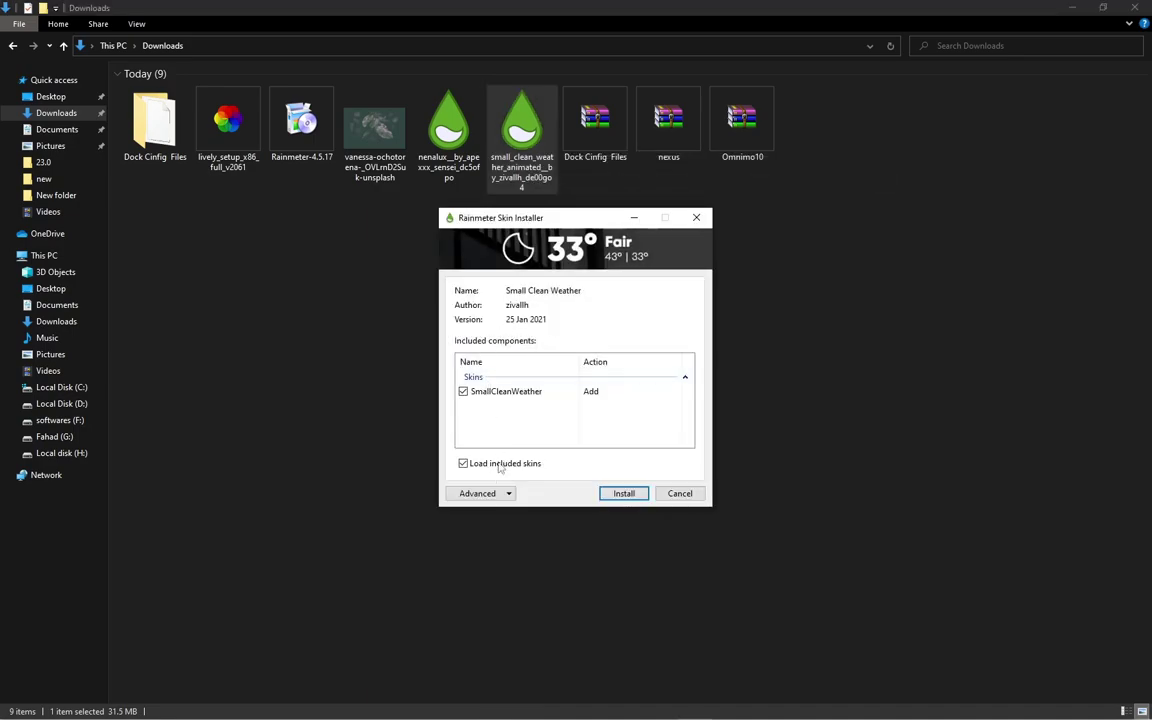
pyautogui.click(627, 494)
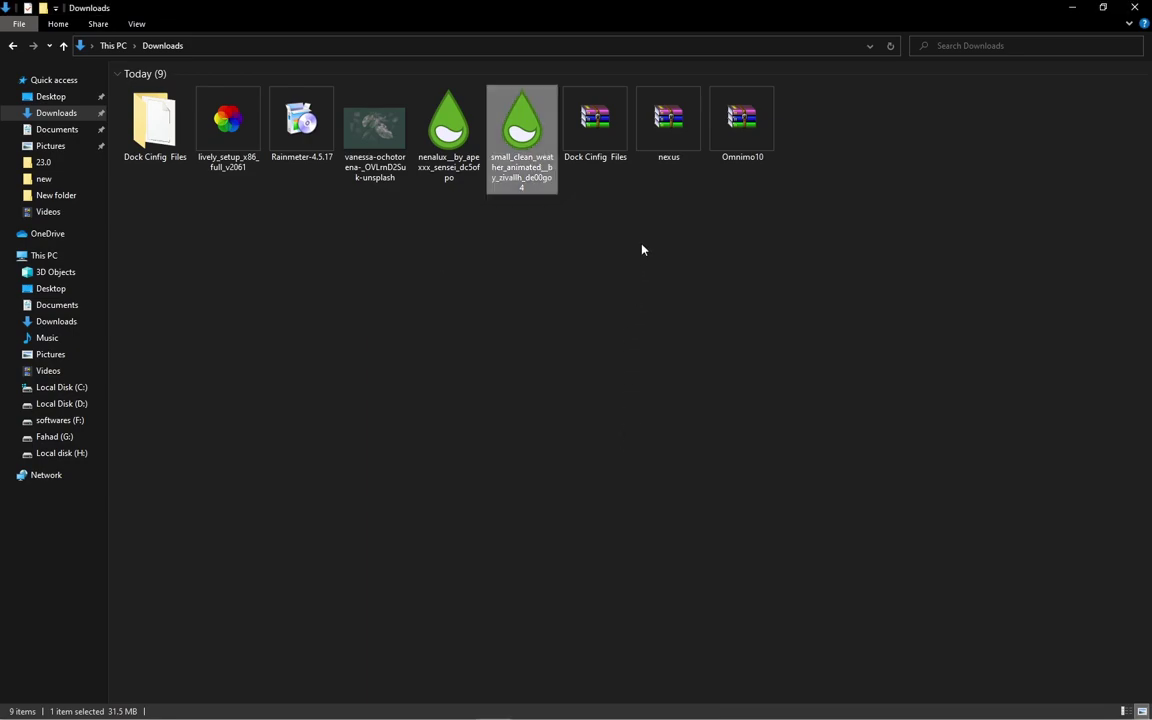
# Step: Open Omnimo10.zip in WinRAR and install Omnimo.rmskin via the Rainmeter Skin Installer
pyautogui.click(740, 121)
pyautogui.rightClick(737, 118)
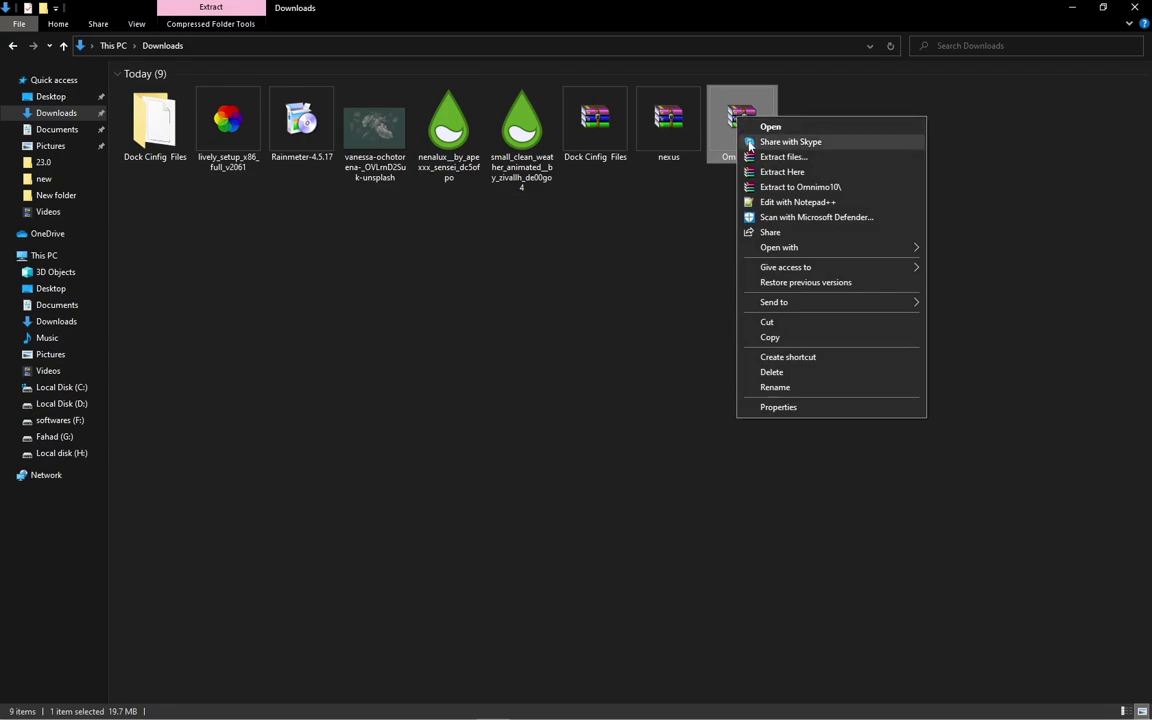
pyautogui.click(764, 126)
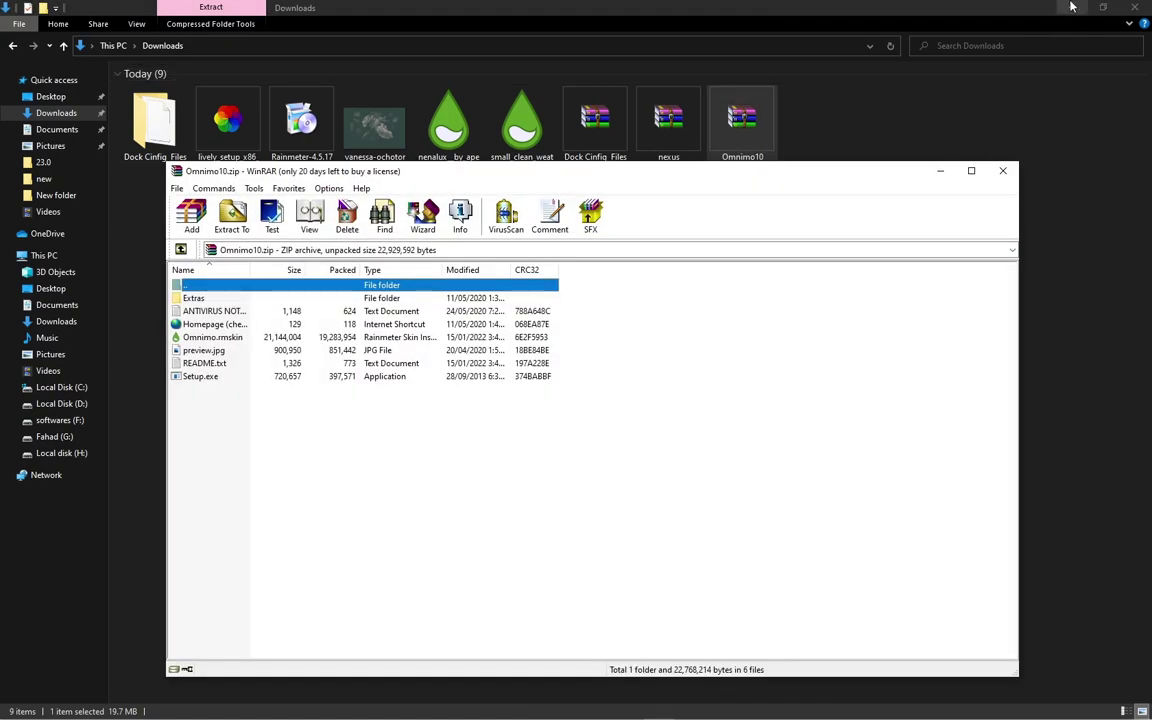
pyautogui.click(1071, 7)
pyautogui.moveTo(487, 180); pyautogui.dragTo(545, 131)
pyautogui.click(280, 289)
pyautogui.doubleClick(270, 290)
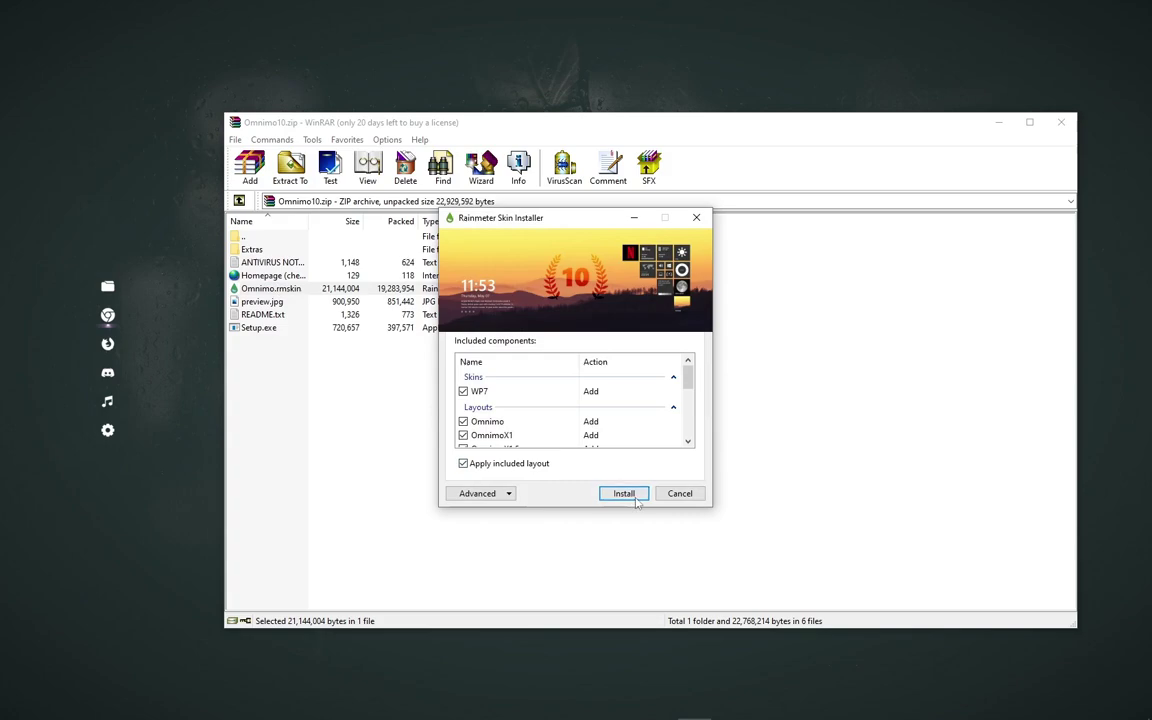
pyautogui.click(624, 494)
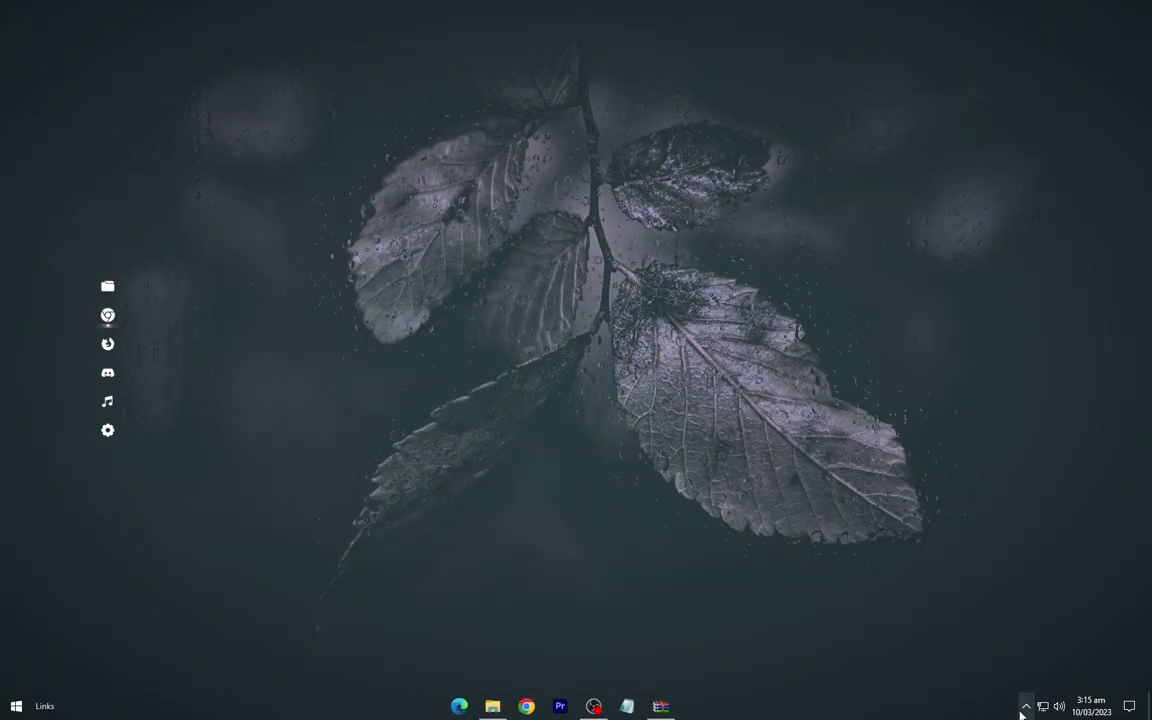
# Step: Open Rainmeter's manager from the tray, refresh all skins, and select the Omnimo layout
pyautogui.click(1026, 706)
pyautogui.click(1027, 653)
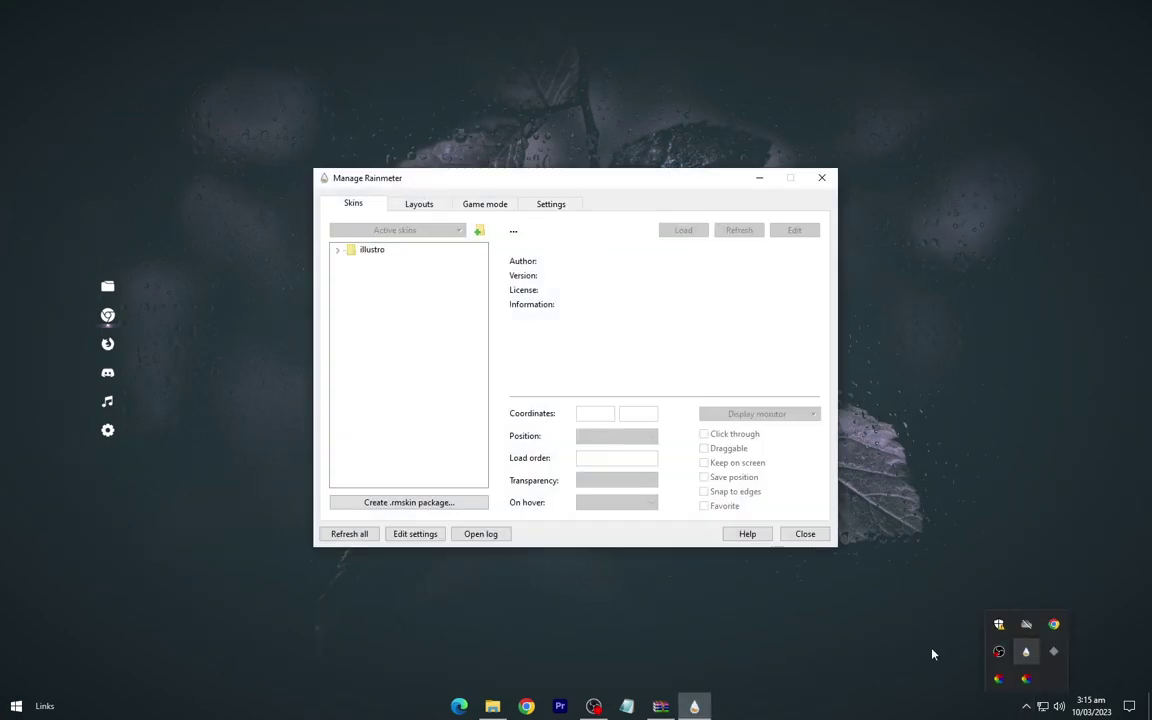
pyautogui.click(365, 538)
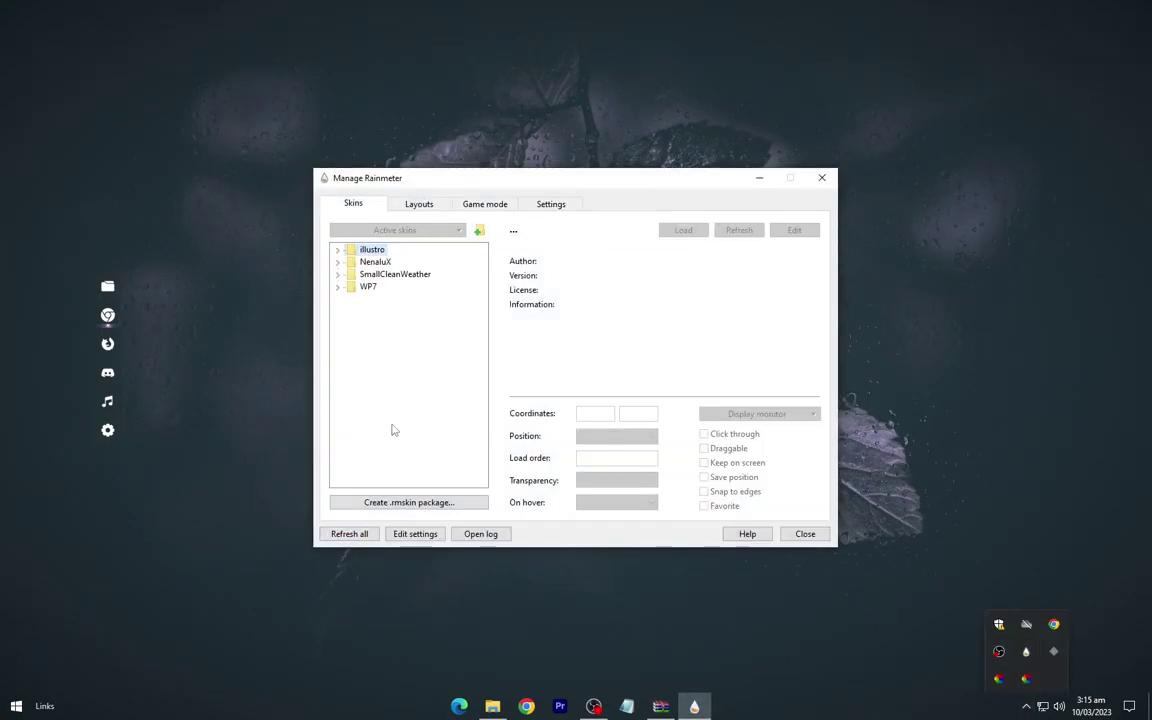
pyautogui.click(419, 204)
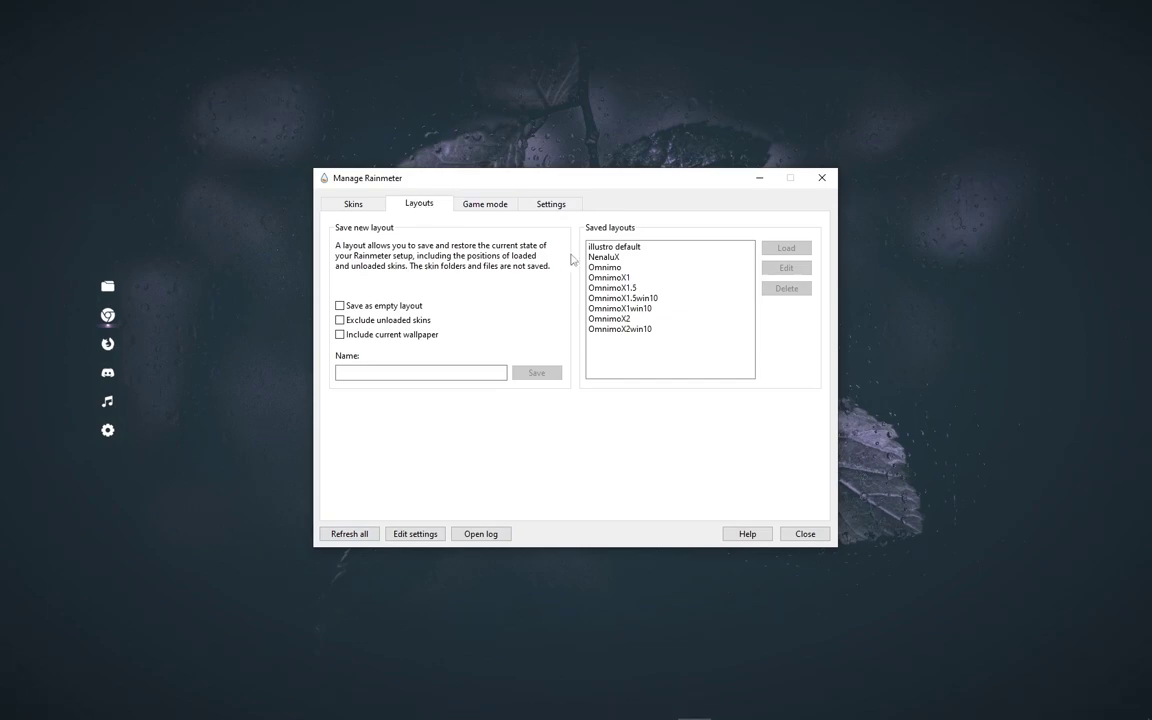
pyautogui.click(605, 268)
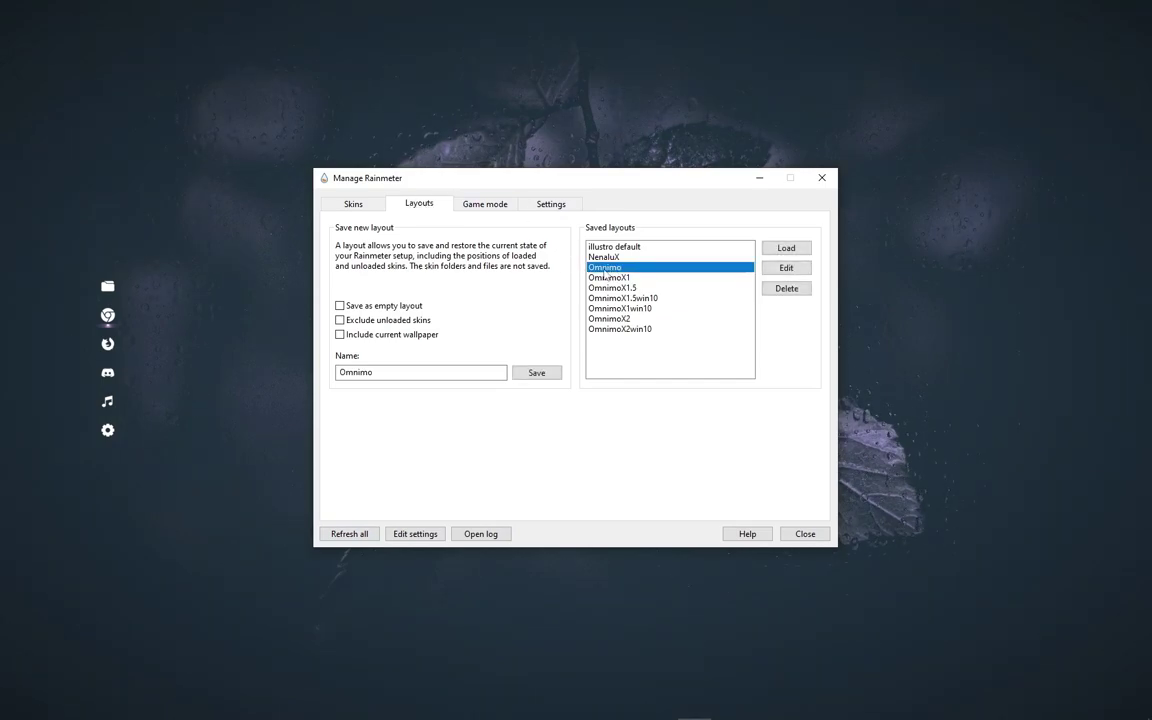
# Step: Load the Omnimo layout in English with Apply new wallpaper switched Off
pyautogui.click(787, 254)
pyautogui.click(759, 177)
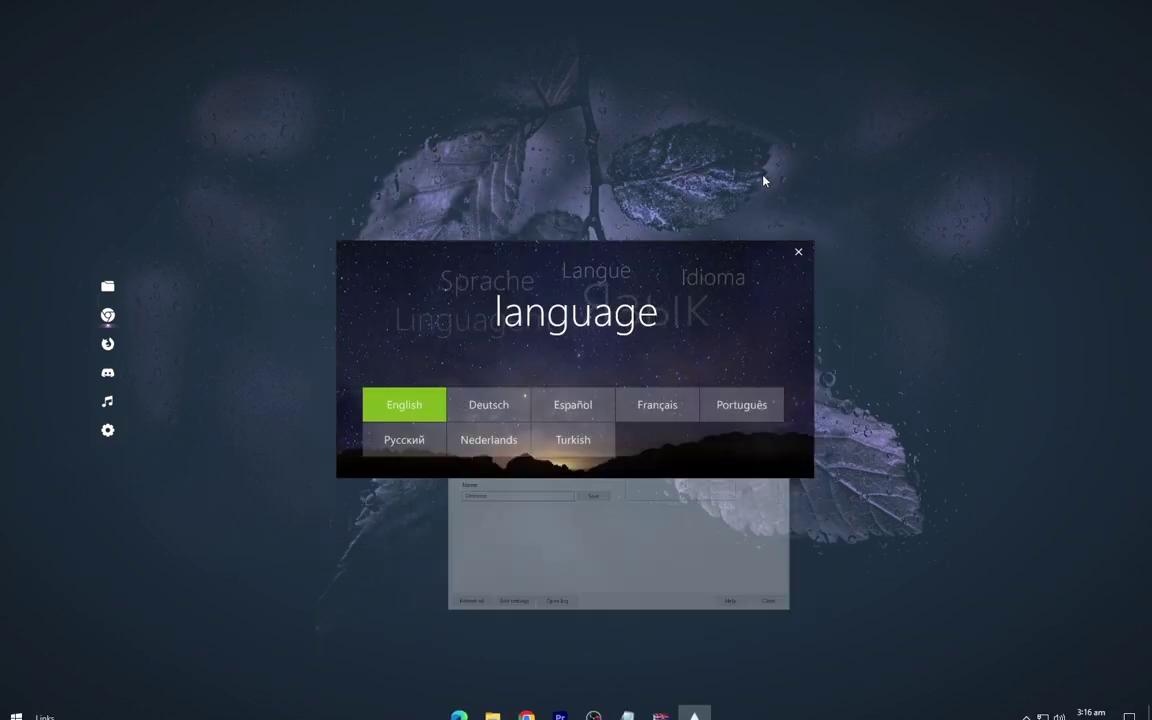
pyautogui.click(420, 405)
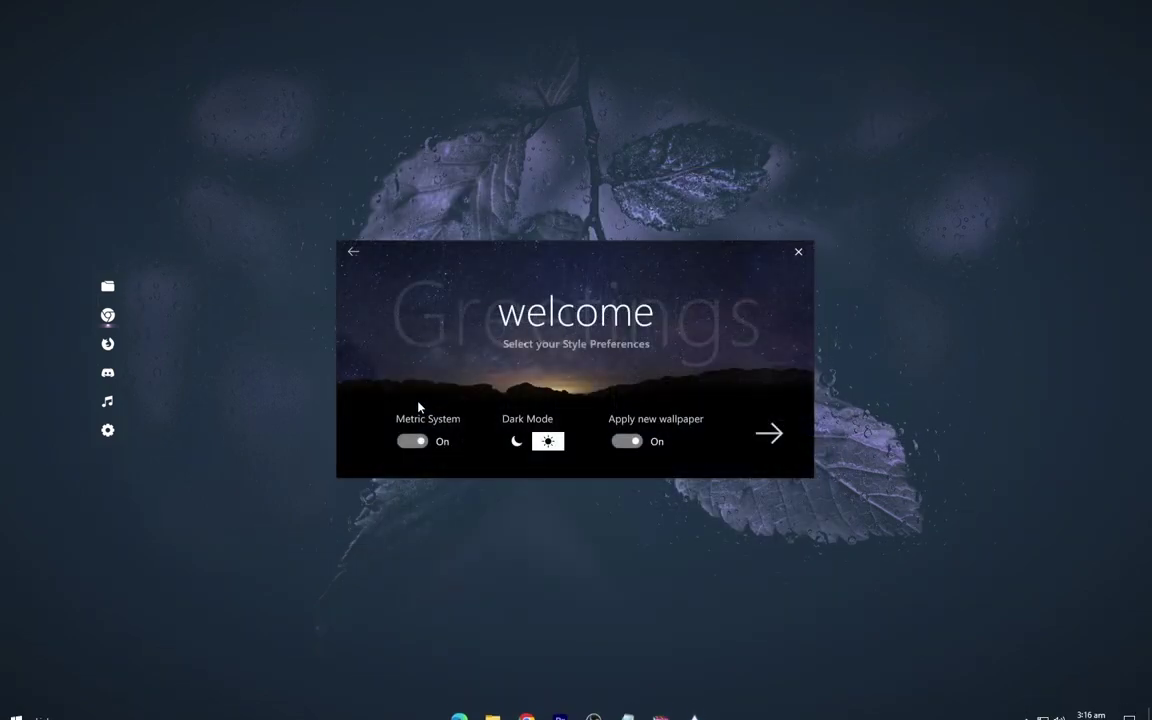
pyautogui.click(630, 443)
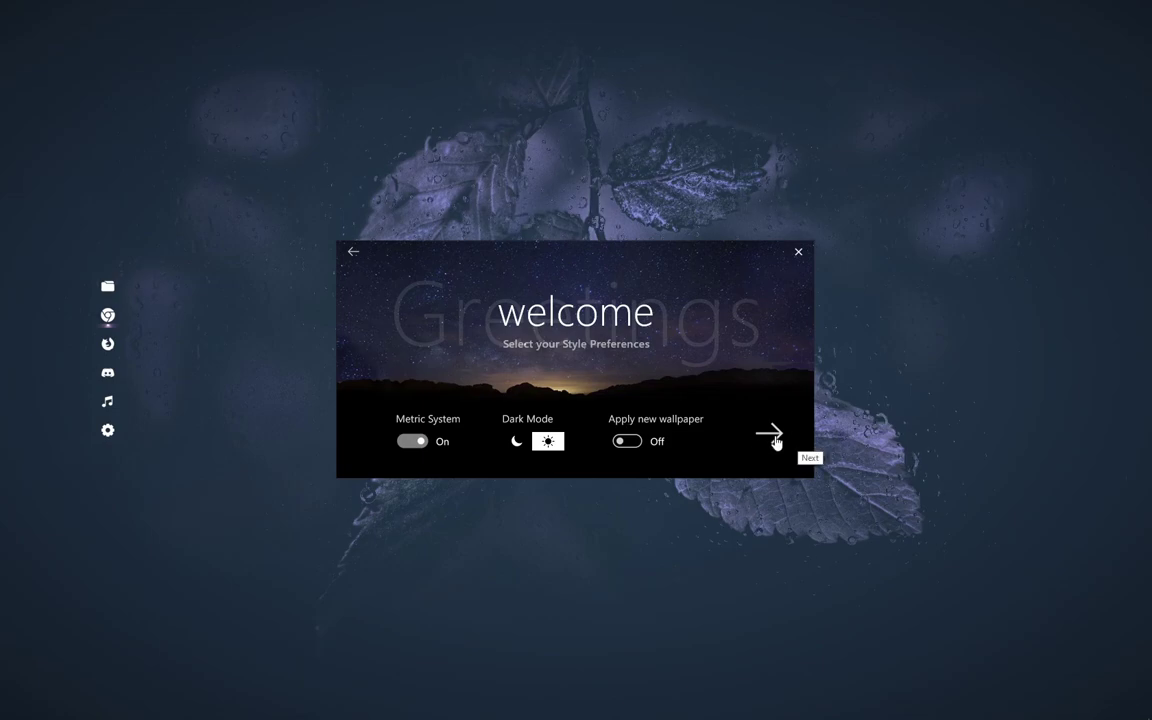
pyautogui.click(770, 437)
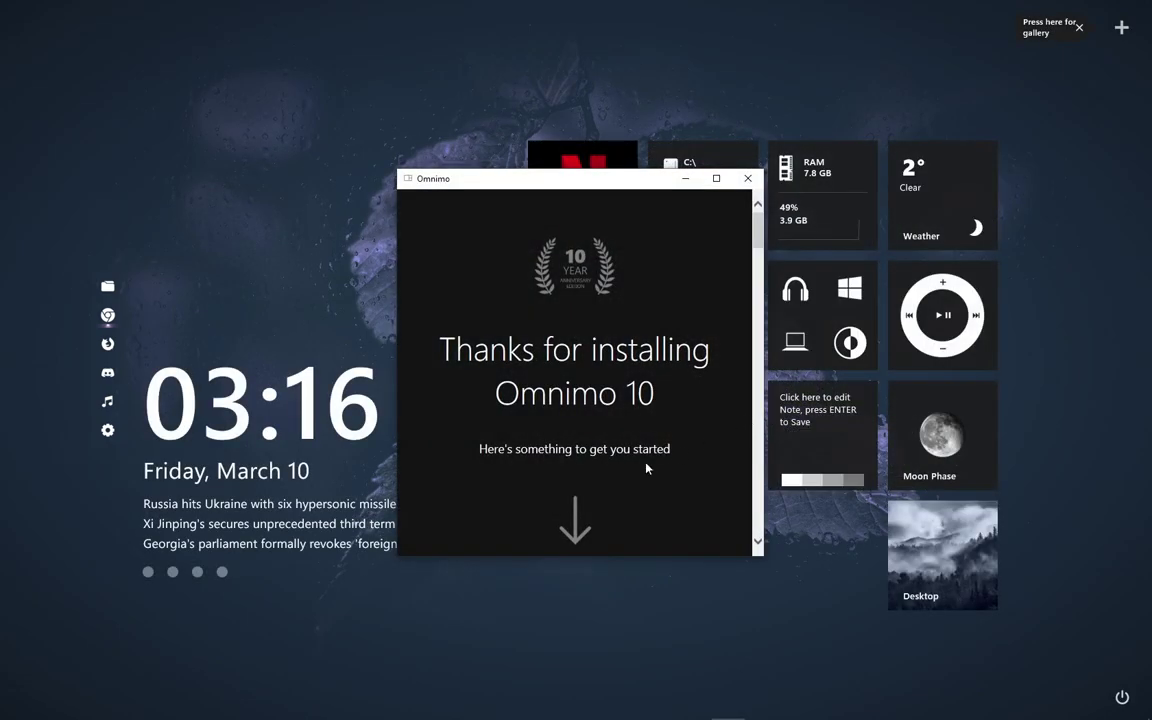
# Step: Close the Omnimo welcome window and the Netflix, Storage, world clock, shortcuts and Weather tiles
pyautogui.click(748, 179)
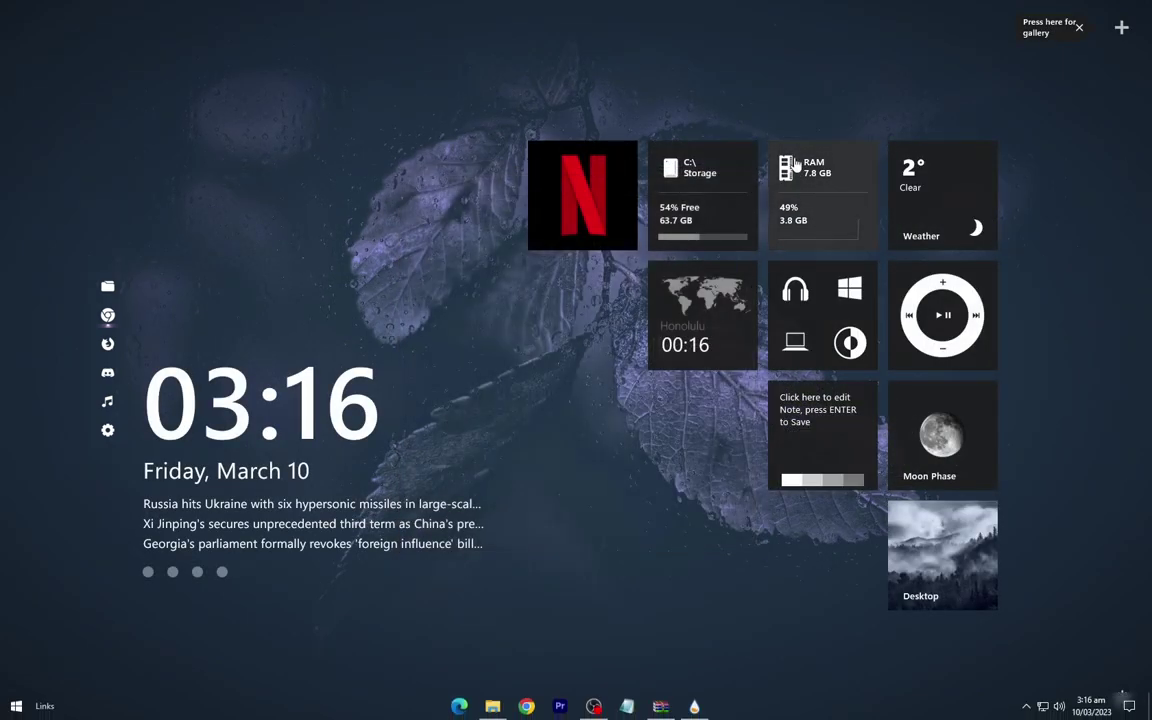
pyautogui.rightClick(596, 198)
pyautogui.click(630, 242)
pyautogui.rightClick(650, 203)
pyautogui.click(680, 257)
pyautogui.rightClick(728, 290)
pyautogui.click(750, 373)
pyautogui.rightClick(816, 340)
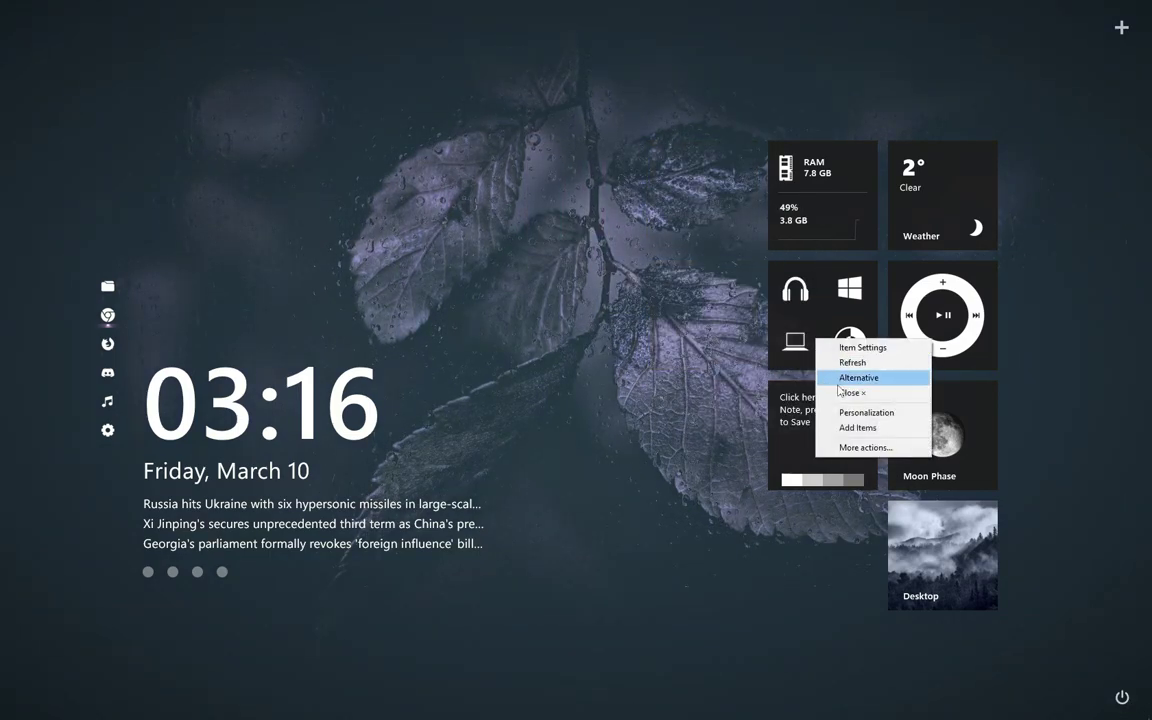
pyautogui.click(849, 392)
pyautogui.rightClick(914, 230)
pyautogui.click(950, 280)
# Step: Close the music, Moon Phase, Note and Desktop tiles, leaving only the clock widget
pyautogui.rightClick(926, 292)
pyautogui.click(960, 350)
pyautogui.rightClick(951, 392)
pyautogui.click(975, 447)
pyautogui.rightClick(789, 424)
pyautogui.click(825, 517)
pyautogui.rightClick(955, 563)
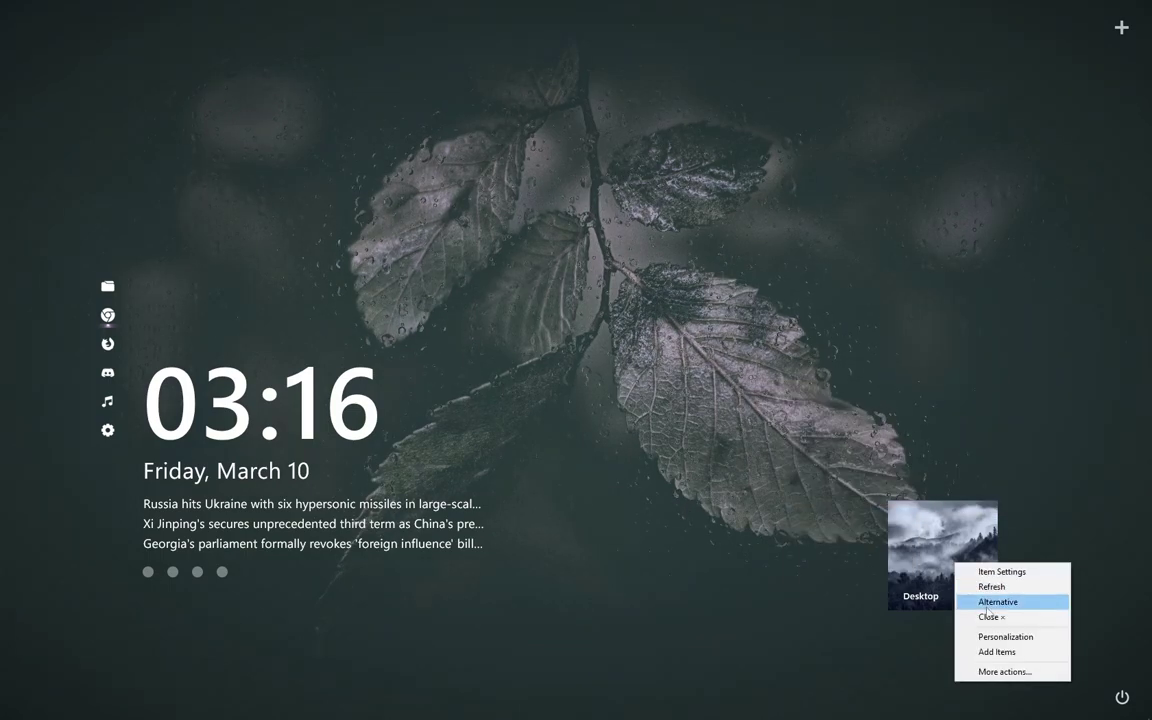
pyautogui.click(992, 617)
pyautogui.rightClick(262, 338)
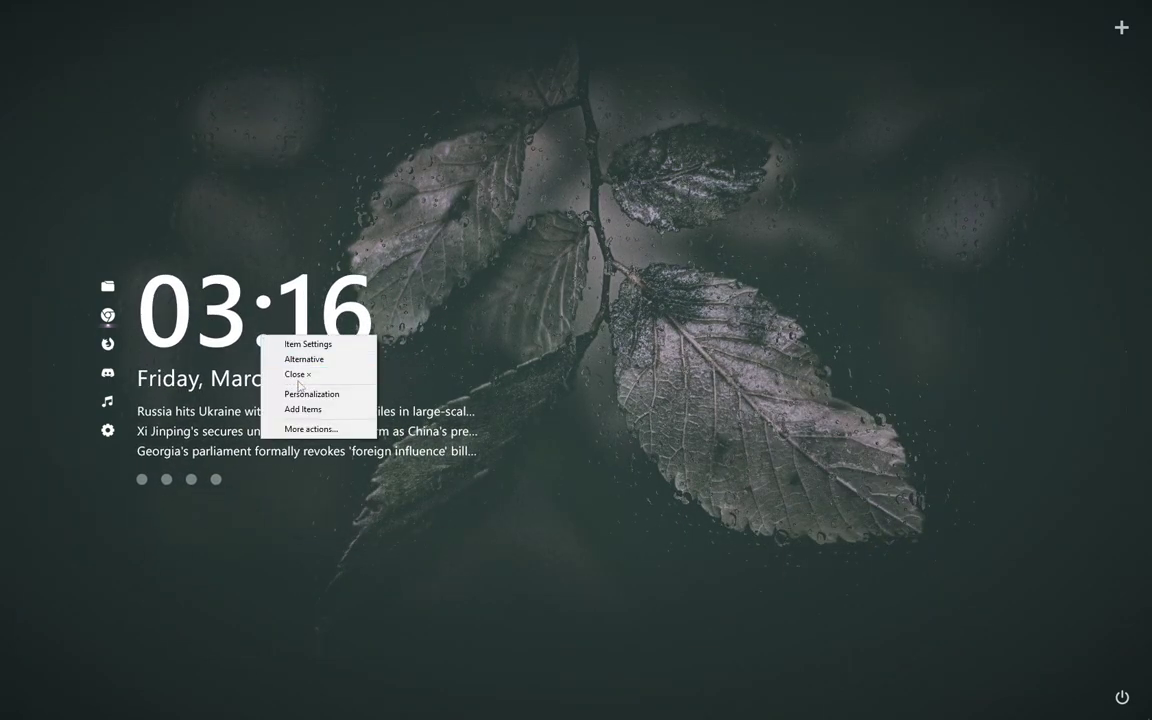
# Step: Adjust the Omnimo clock widget's scale in Item Settings, settling at about 132
pyautogui.click(307, 345)
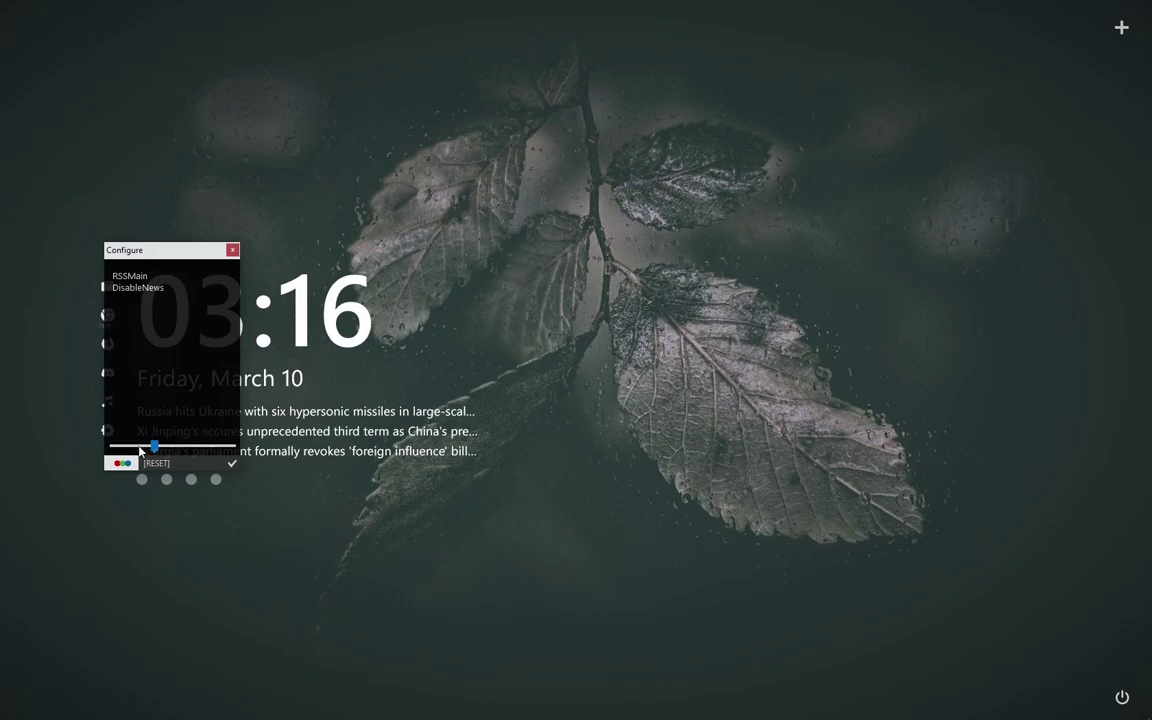
pyautogui.click(232, 464)
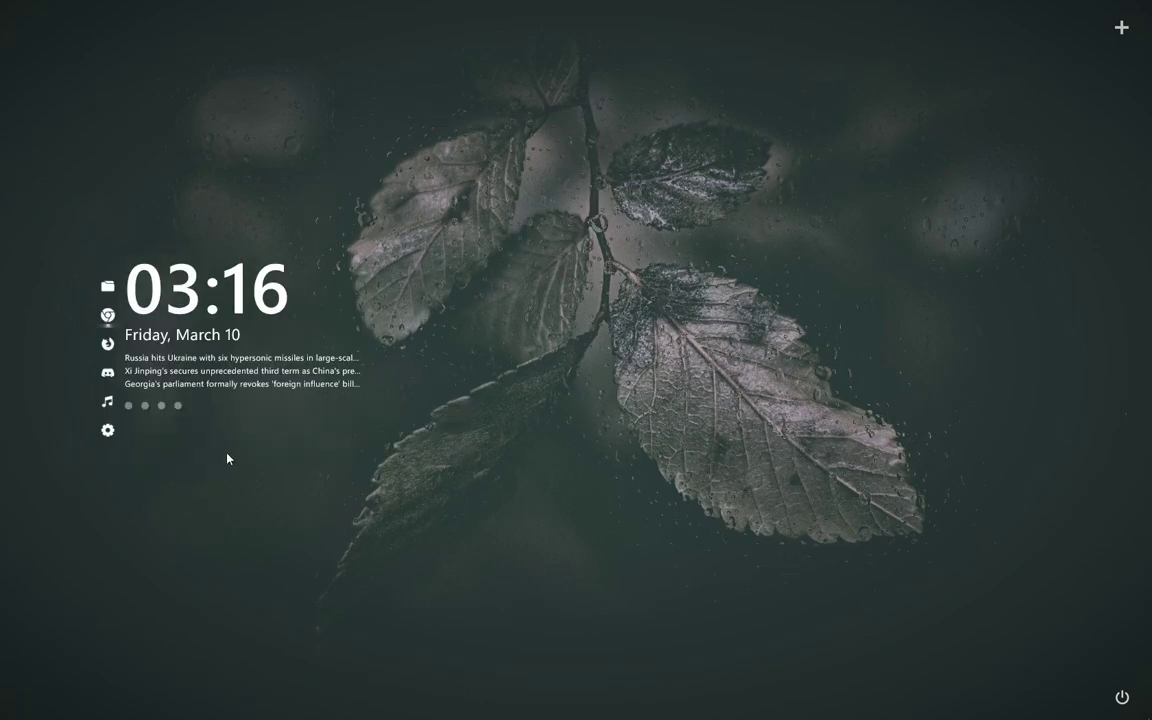
pyautogui.rightClick(183, 311)
pyautogui.click(228, 314)
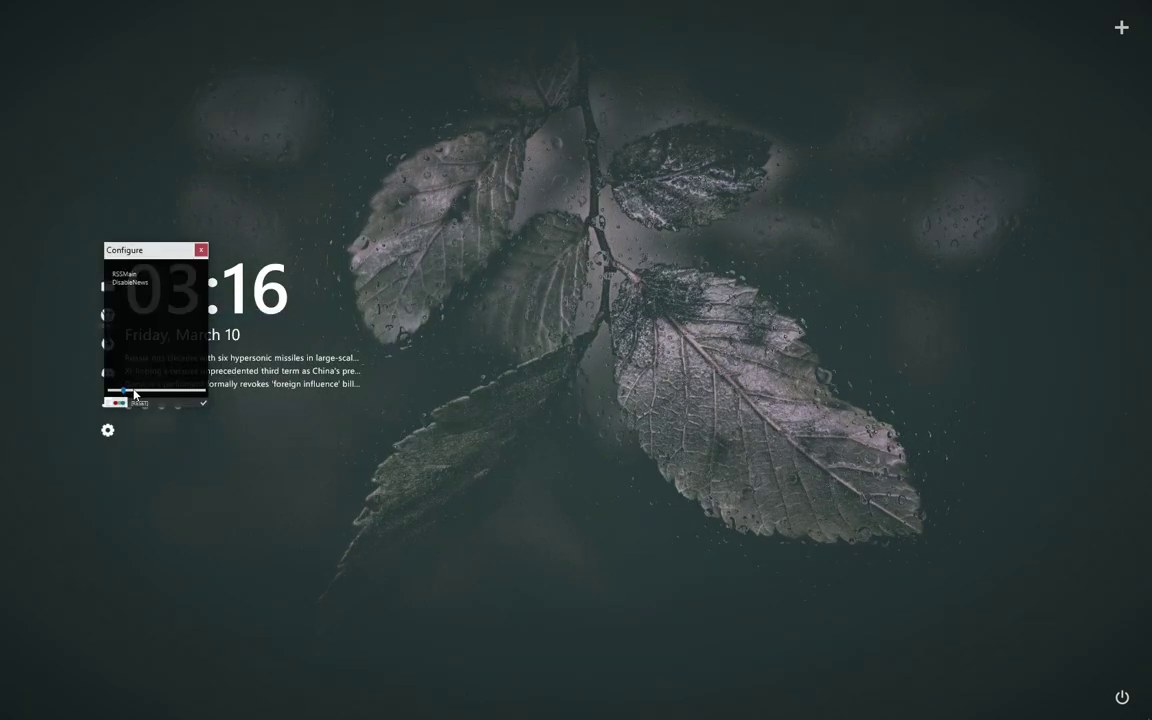
pyautogui.moveTo(144, 397); pyautogui.dragTo(136, 396)
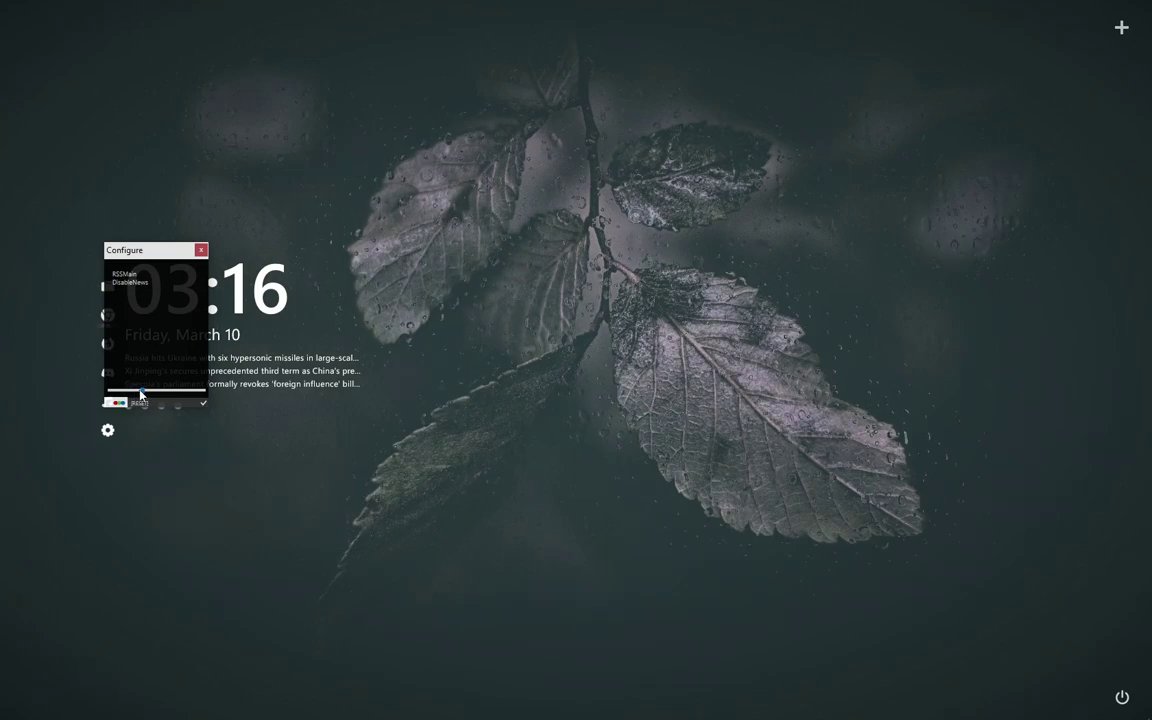
pyautogui.click(204, 404)
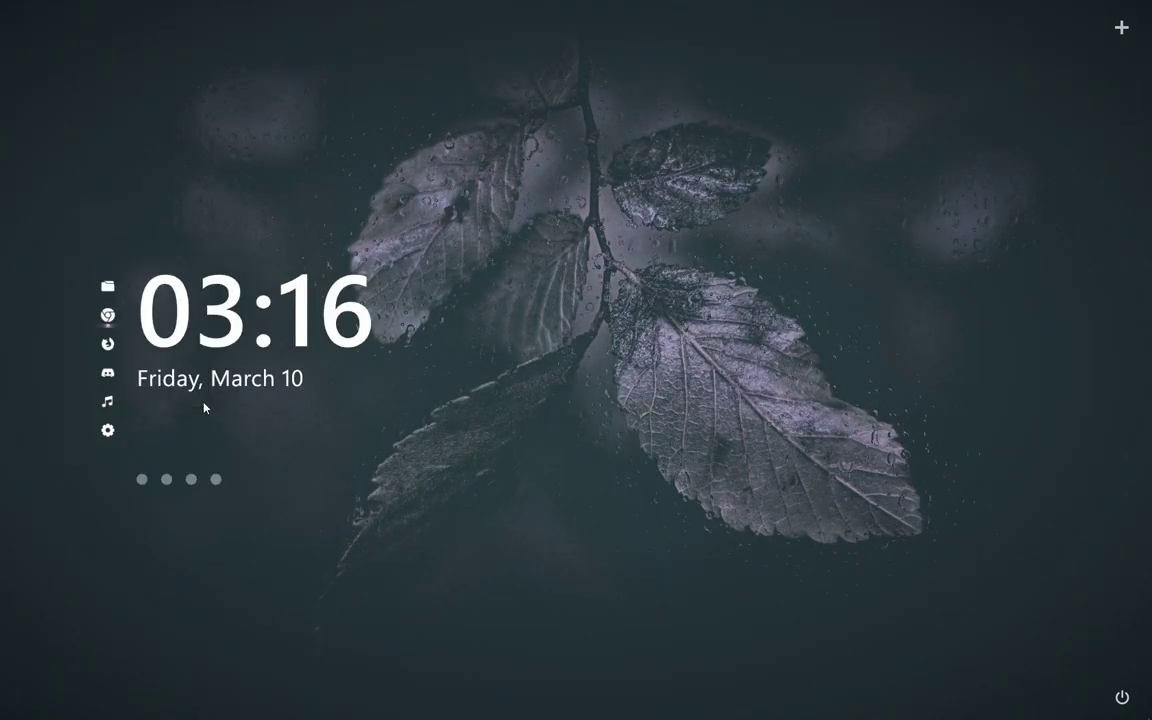
pyautogui.rightClick(198, 333)
pyautogui.click(215, 338)
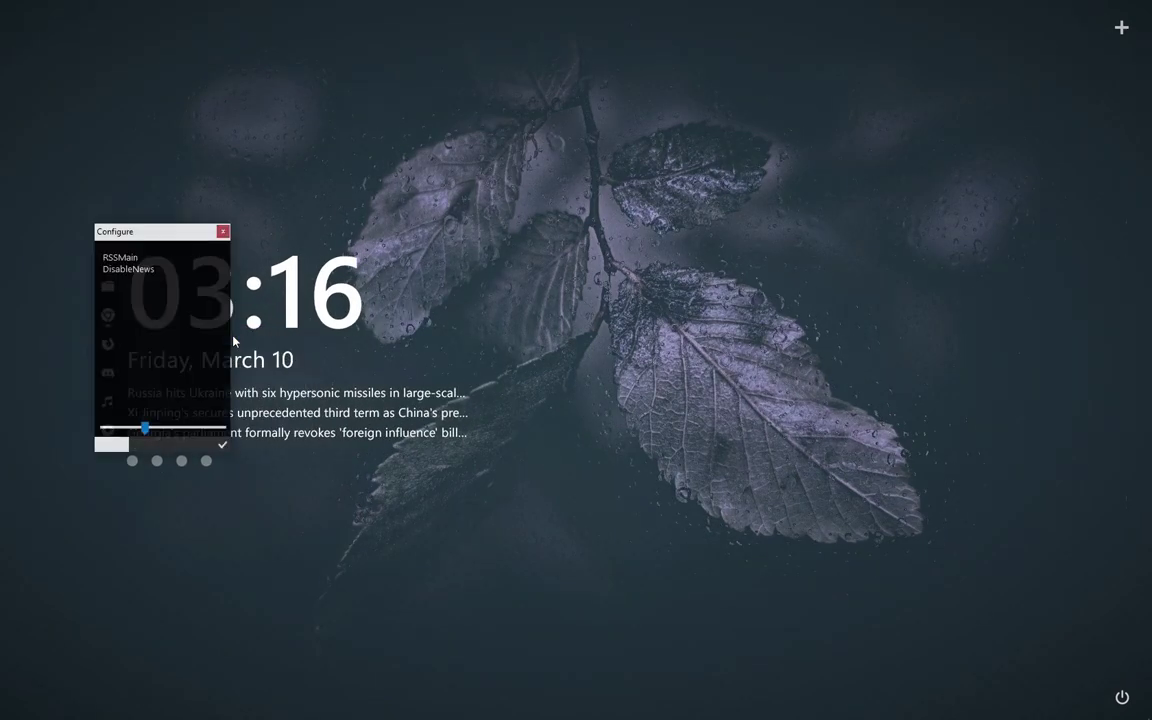
pyautogui.moveTo(147, 430); pyautogui.dragTo(135, 430)
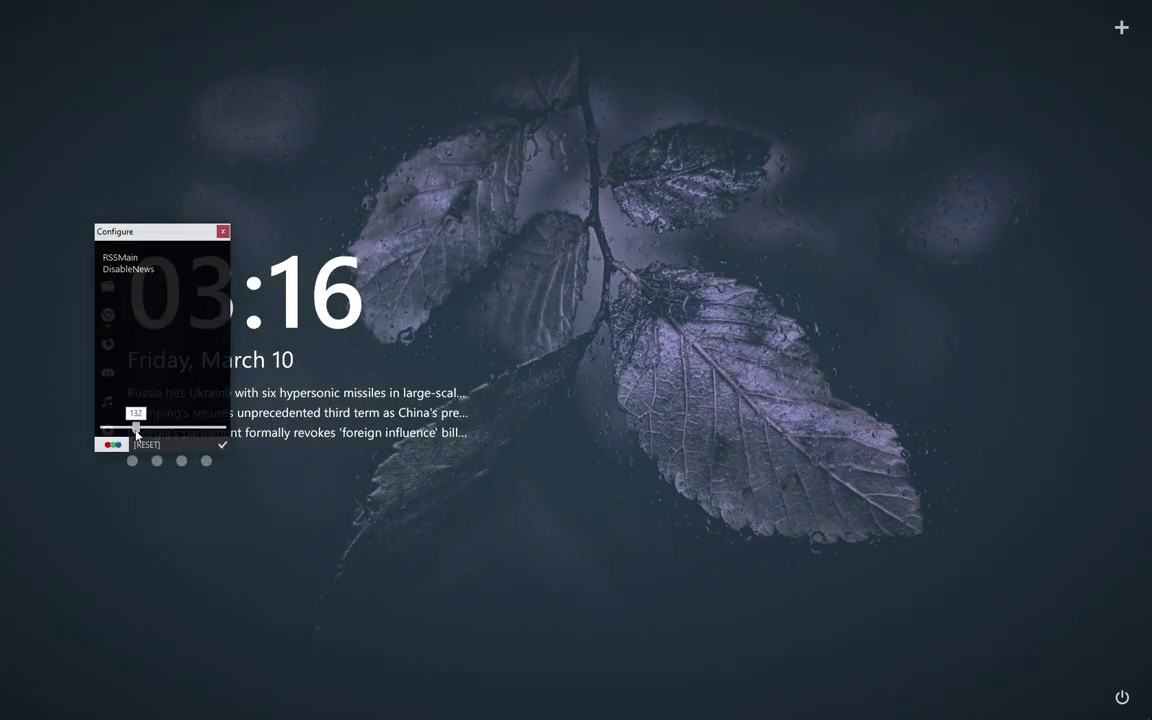
pyautogui.click(222, 448)
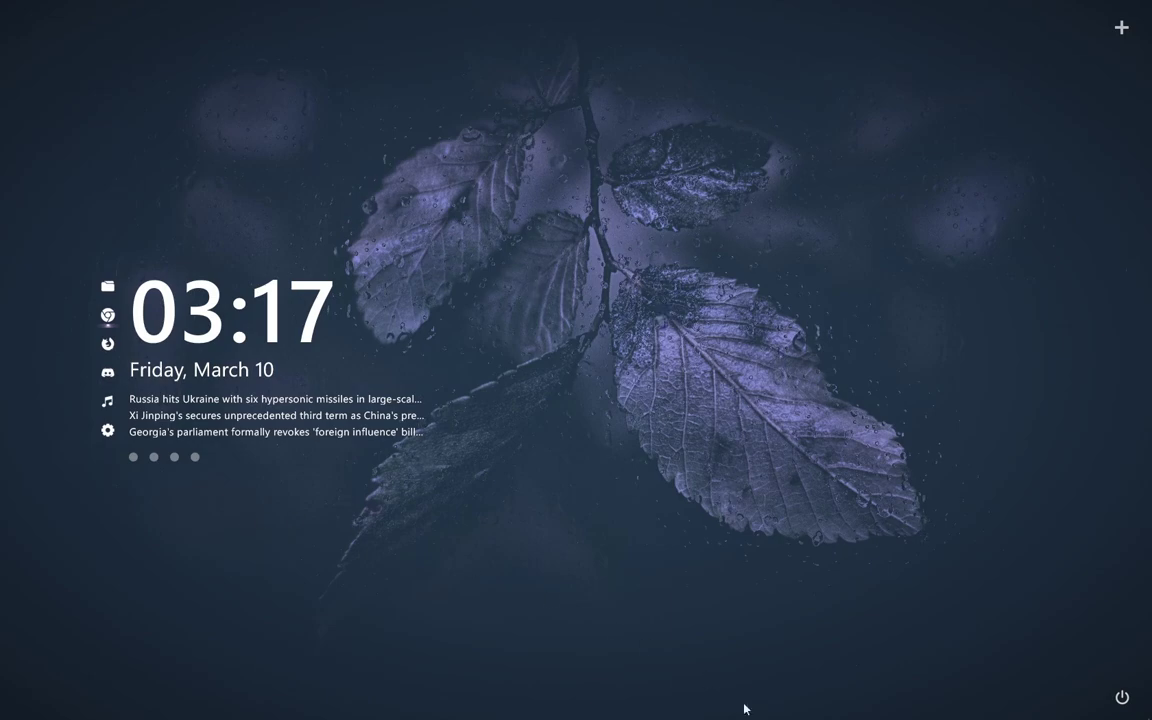
# Step: Load NenaluX's Links.ini and Player.ini skins from the Manage Rainmeter Skins tab
pyautogui.moveTo(810, 690)
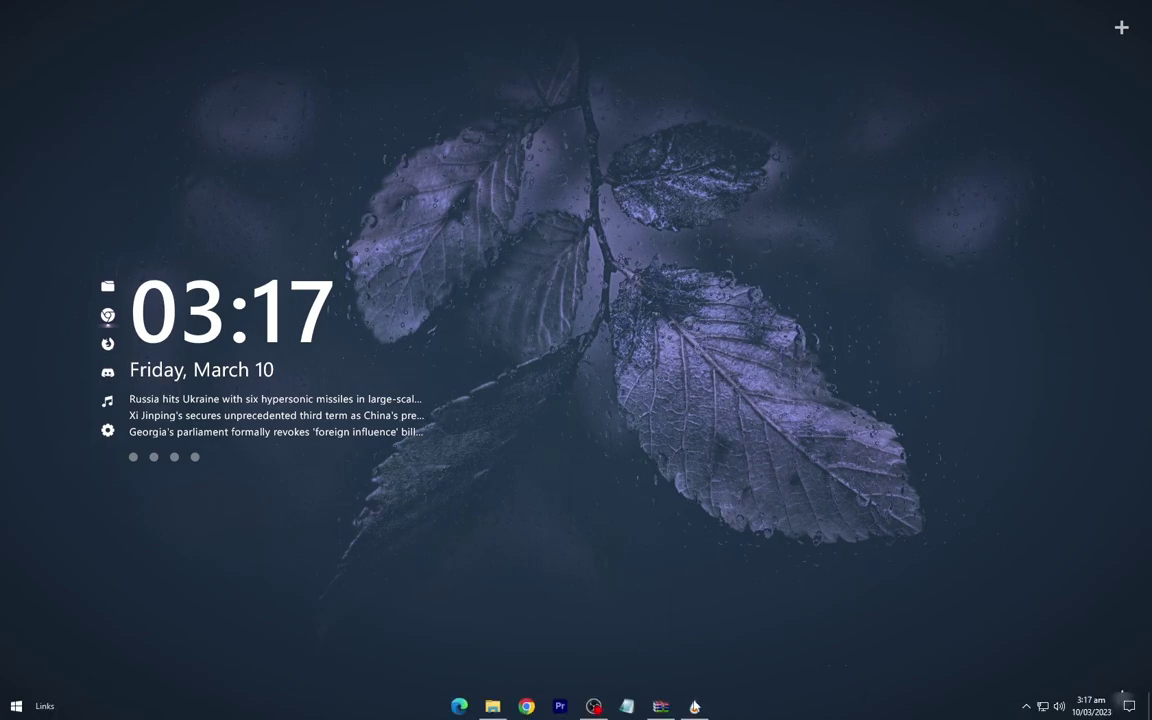
pyautogui.click(694, 706)
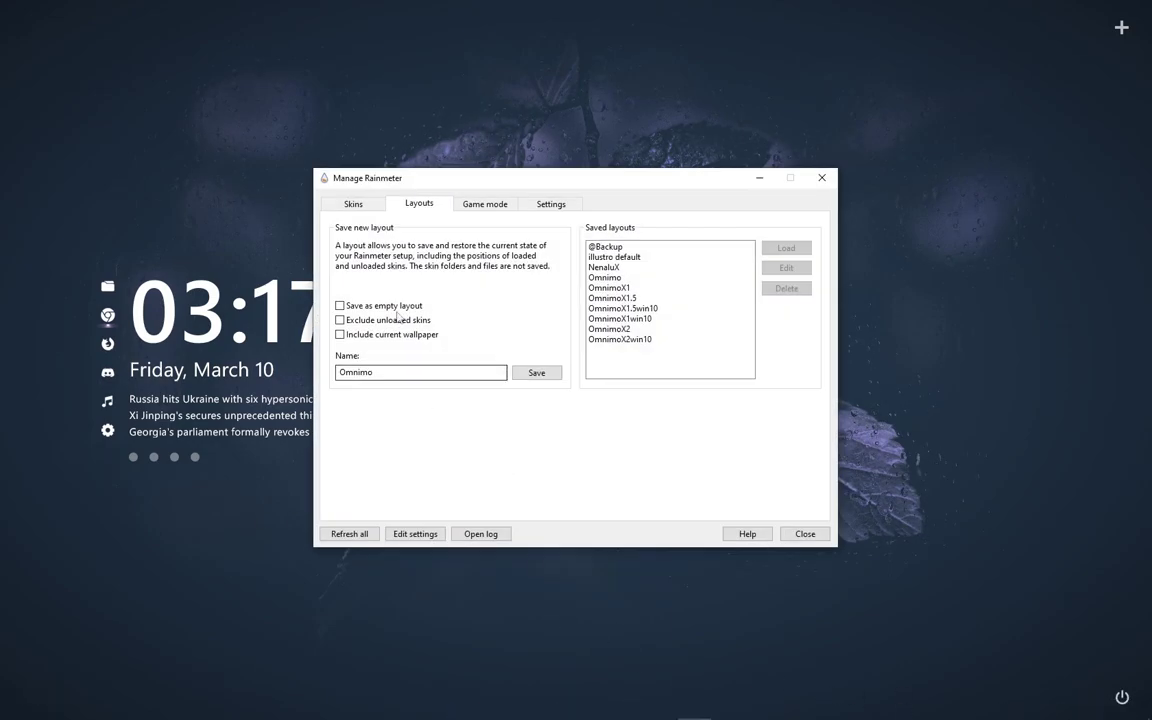
pyautogui.click(354, 206)
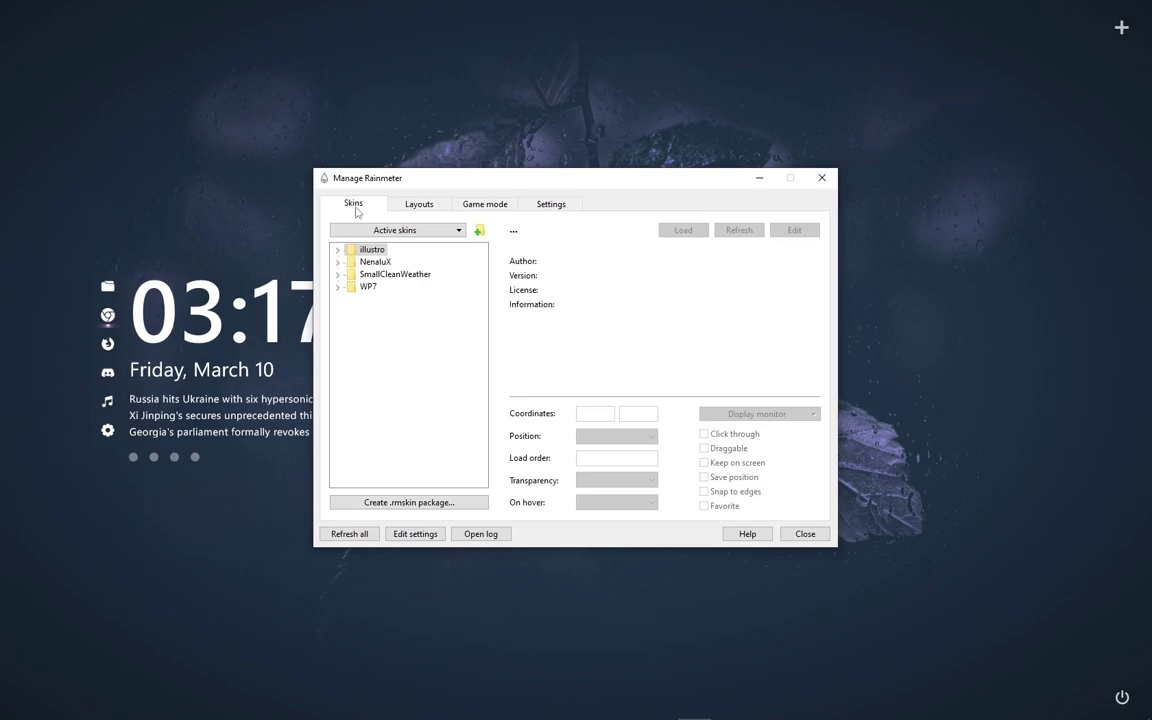
pyautogui.click(338, 262)
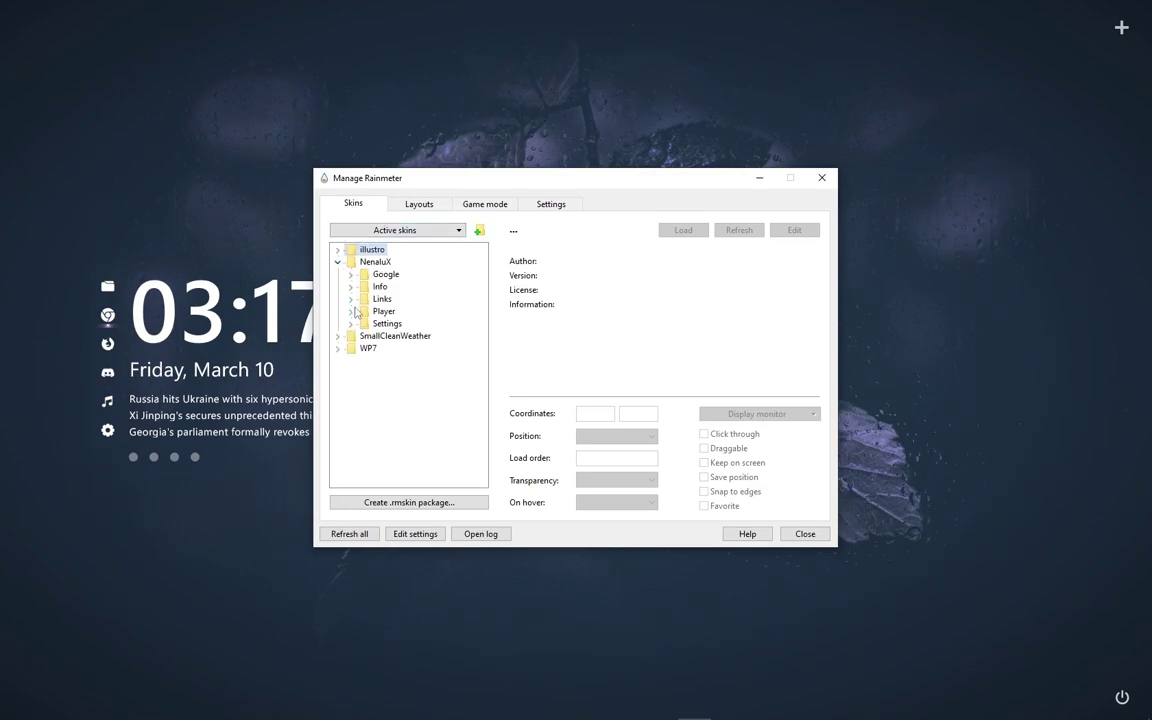
pyautogui.click(351, 299)
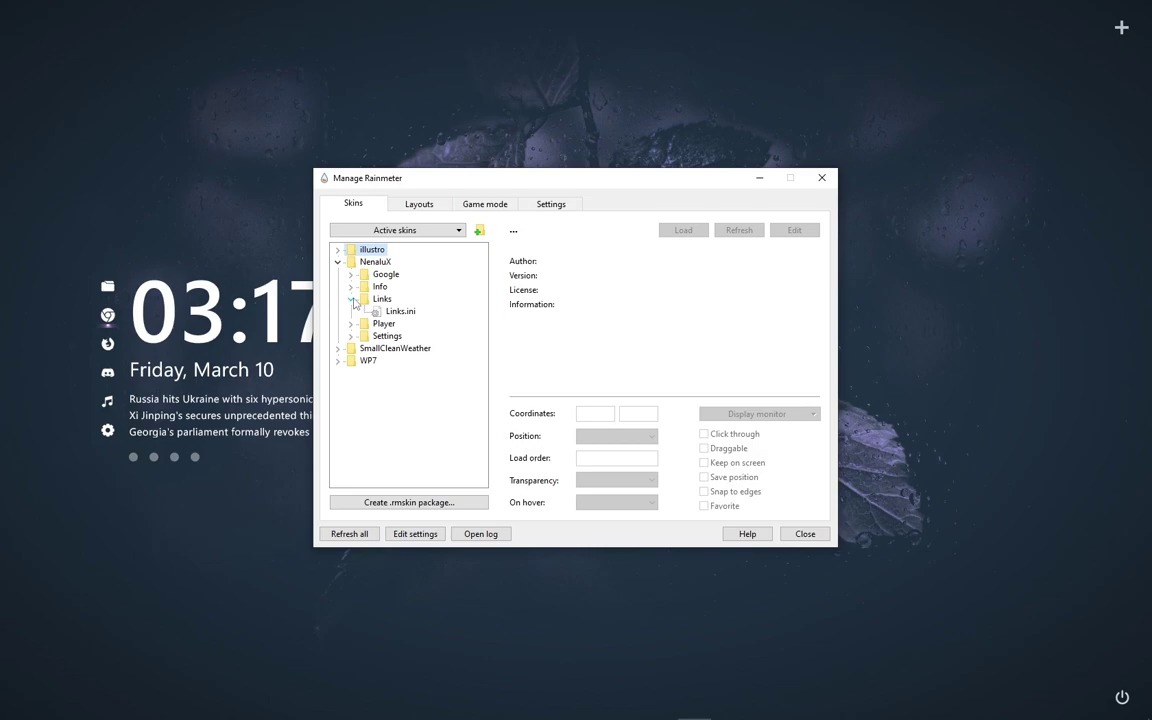
pyautogui.rightClick(383, 315)
pyautogui.click(405, 319)
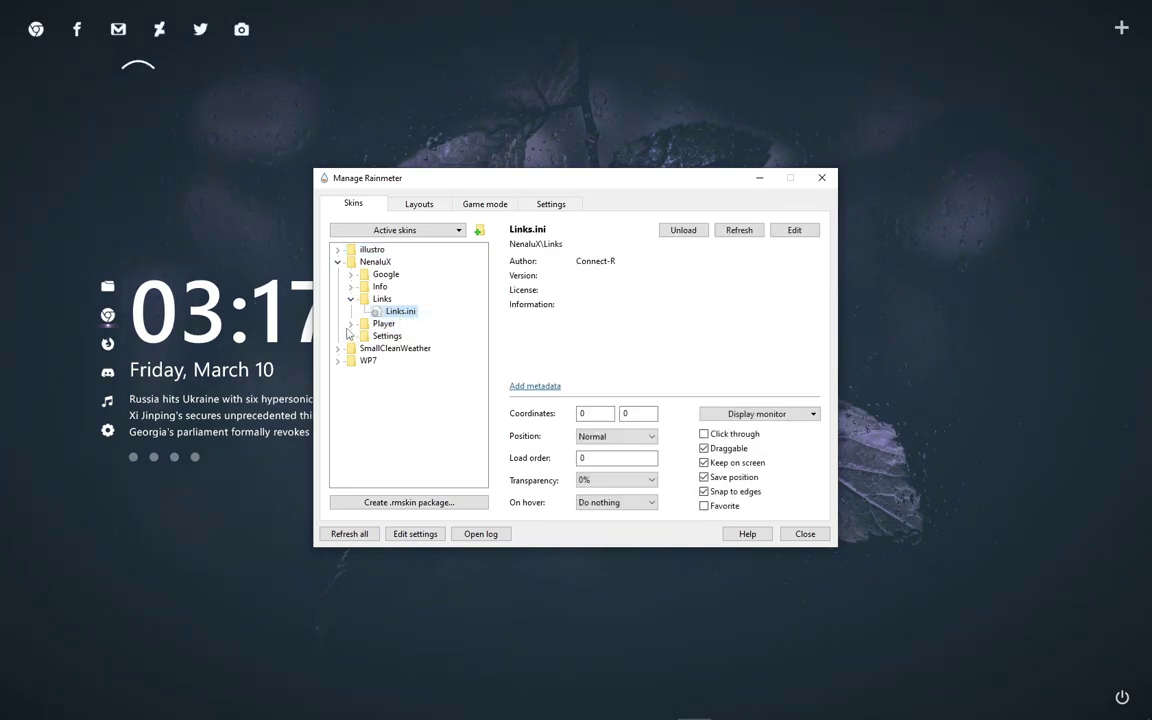
pyautogui.click(351, 324)
pyautogui.rightClick(390, 337)
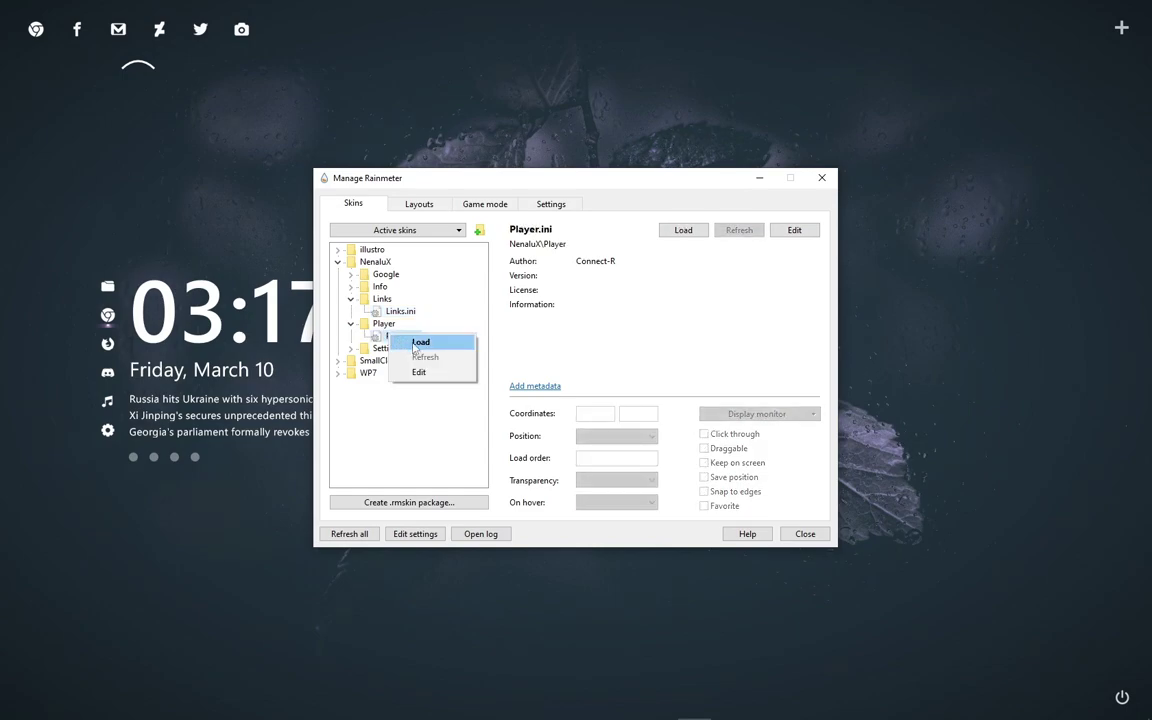
pyautogui.click(416, 343)
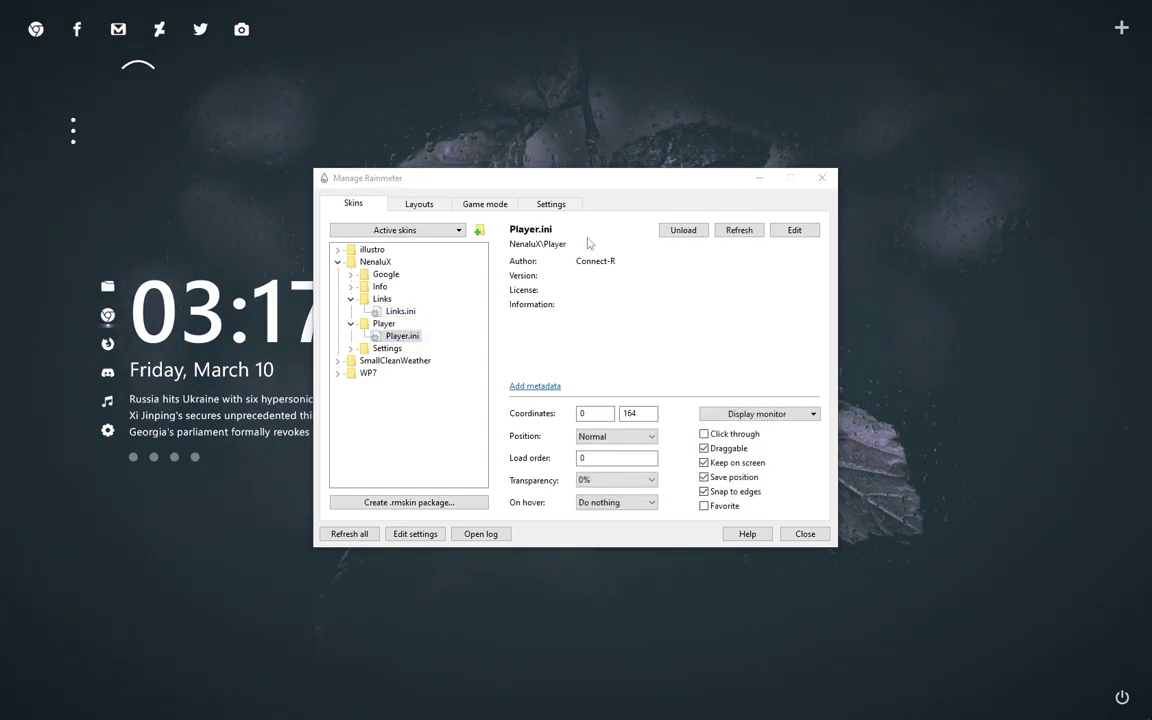
# Step: Close the skin manager and move the link icon row below the news headlines
pyautogui.hotkey('alt', 'F4')
pyautogui.moveTo(121, 45); pyautogui.dragTo(202, 578)
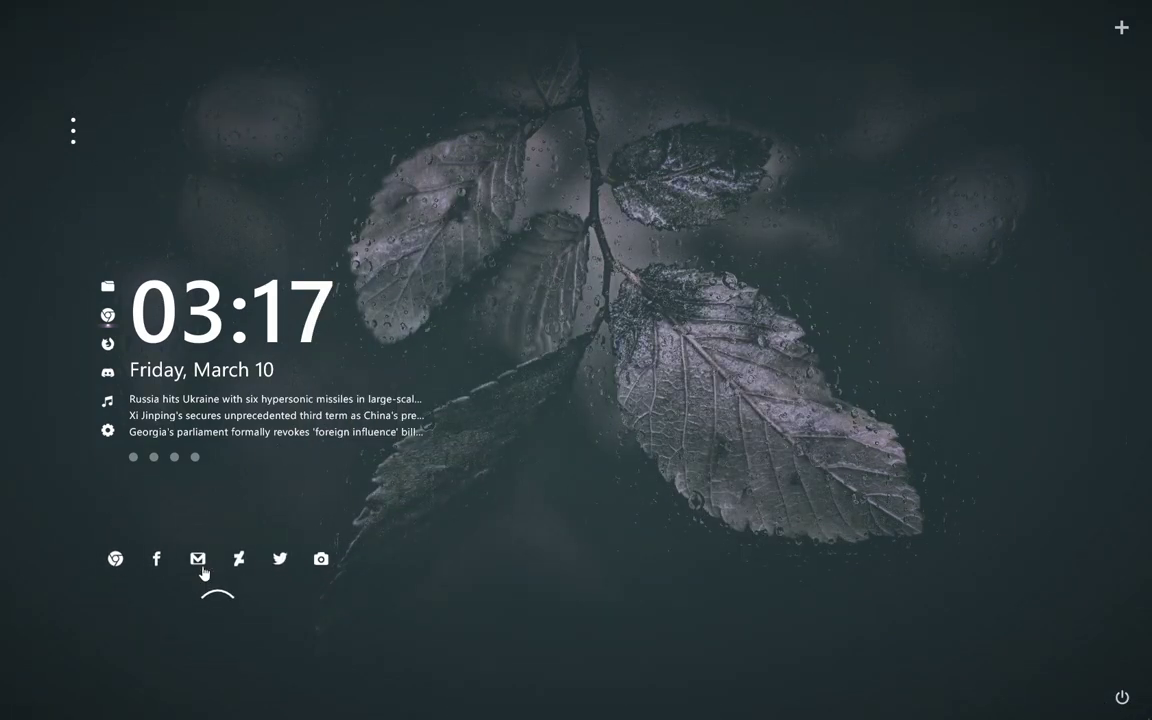
pyautogui.rightClick(202, 566)
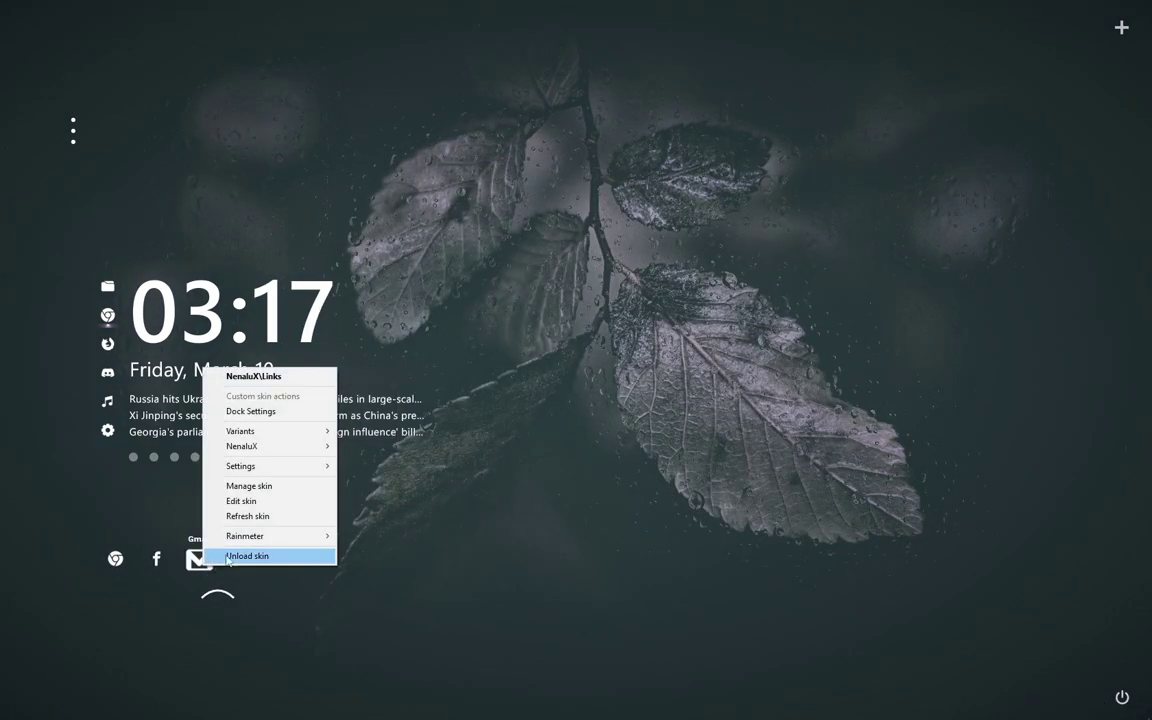
# Step: Open the Links skin file in Notepad and delete its [MeterArc] section
pyautogui.click(260, 502)
pyautogui.scroll(-10, 482, 319)
pyautogui.scroll(-15, 482, 319)
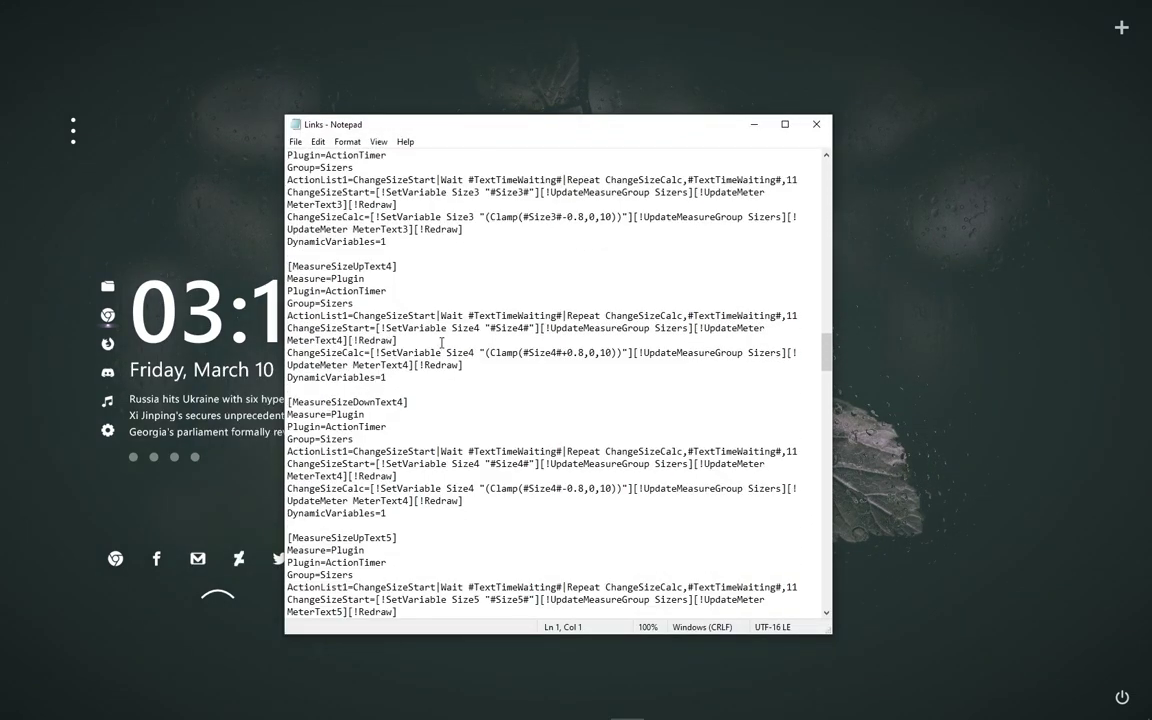
pyautogui.scroll(-10, 441, 343)
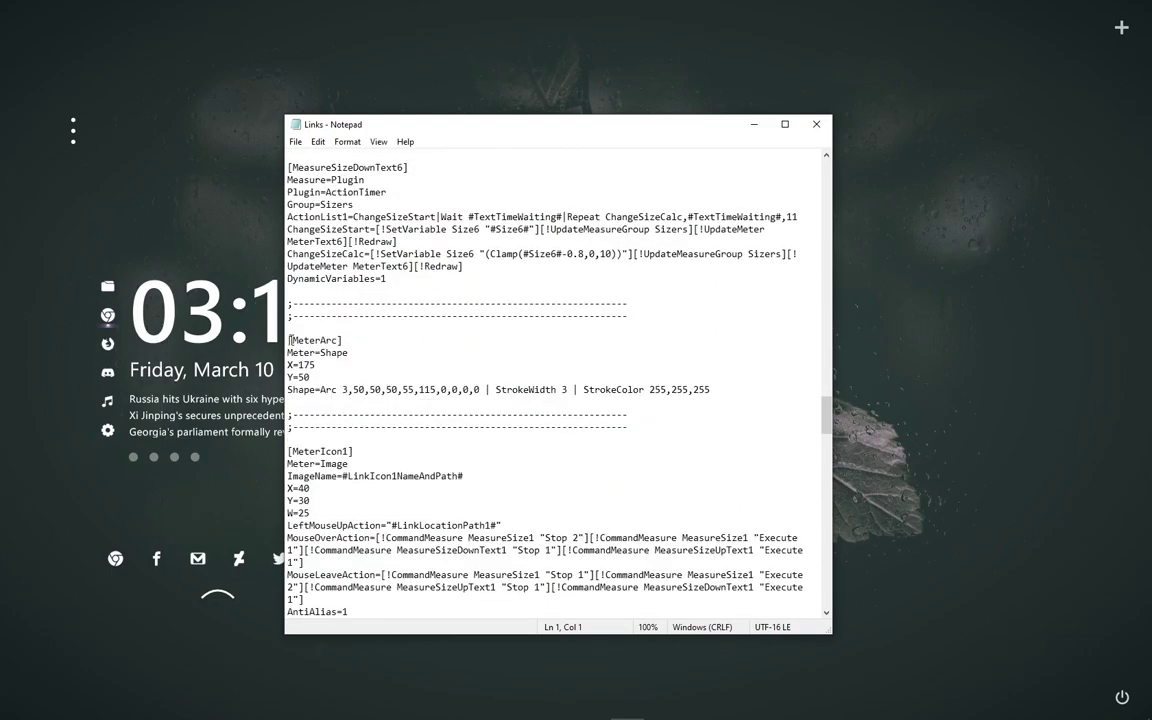
pyautogui.moveTo(409, 385); pyautogui.dragTo(615, 400)
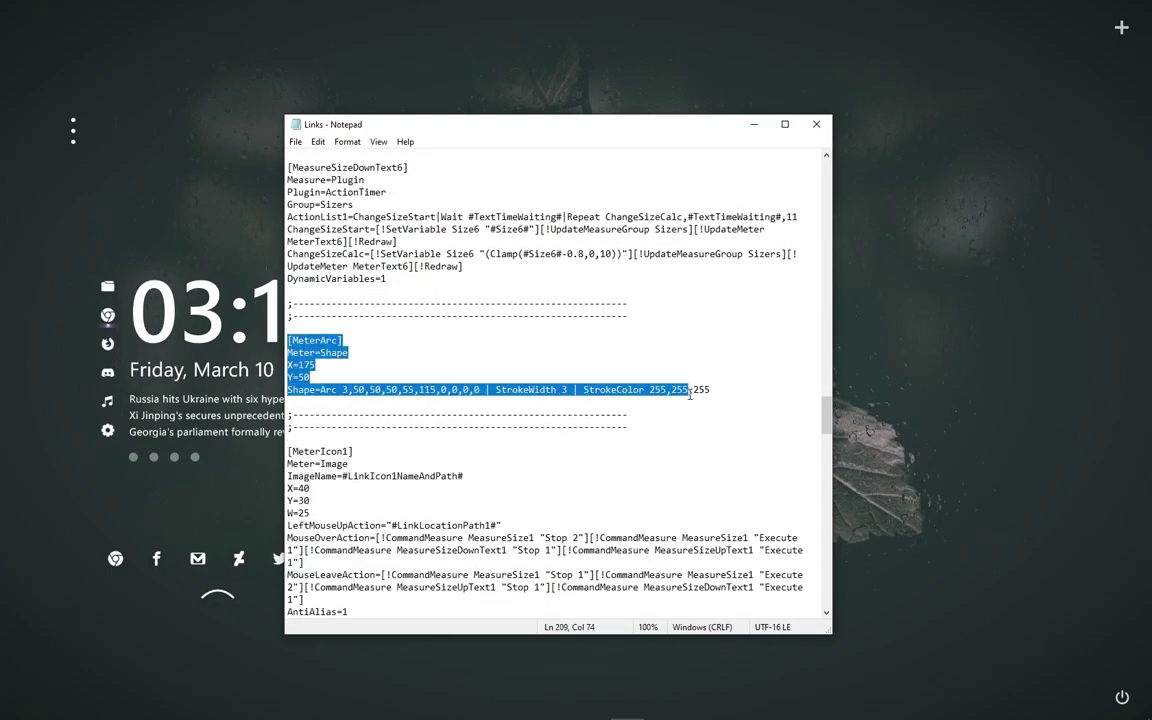
pyautogui.rightClick(285, 310)
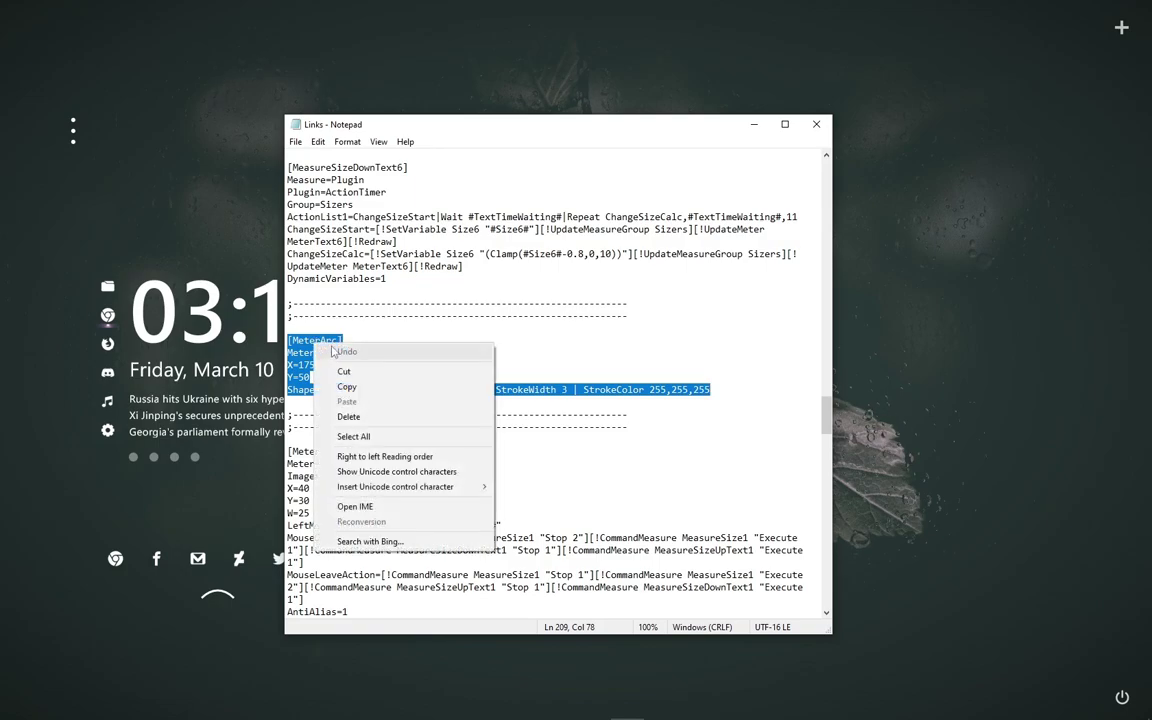
pyautogui.click(310, 382)
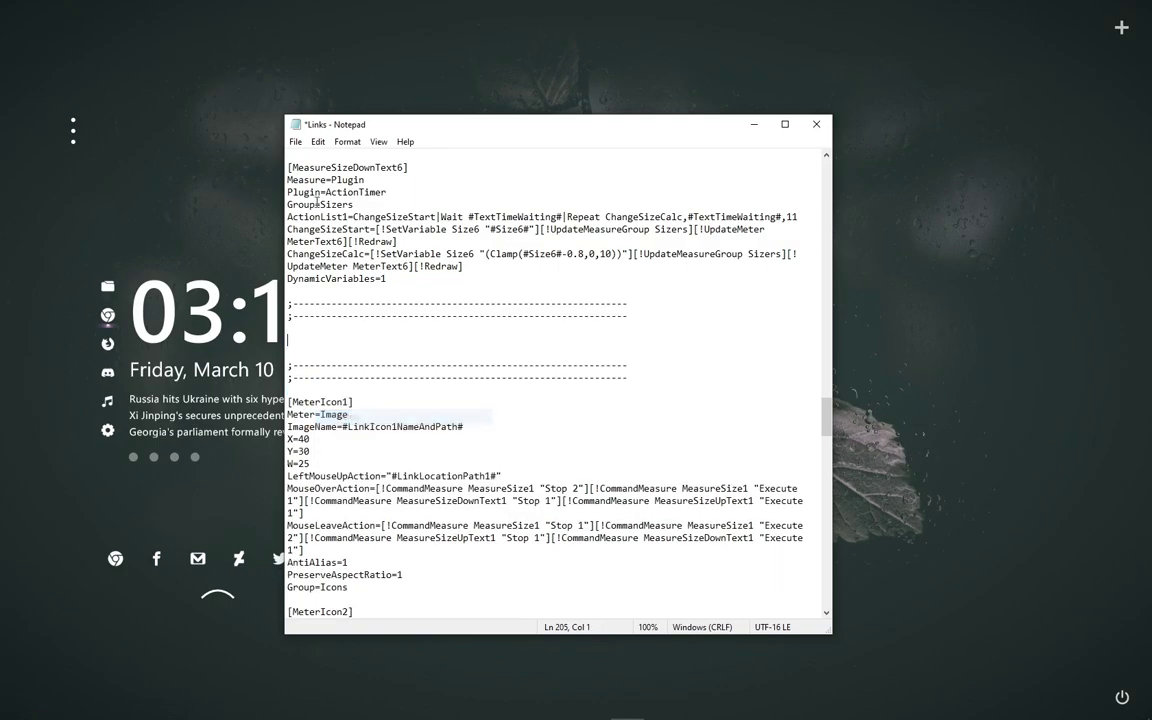
# Step: Save the edited Links.ini and close Notepad
pyautogui.click(296, 141)
pyautogui.click(322, 203)
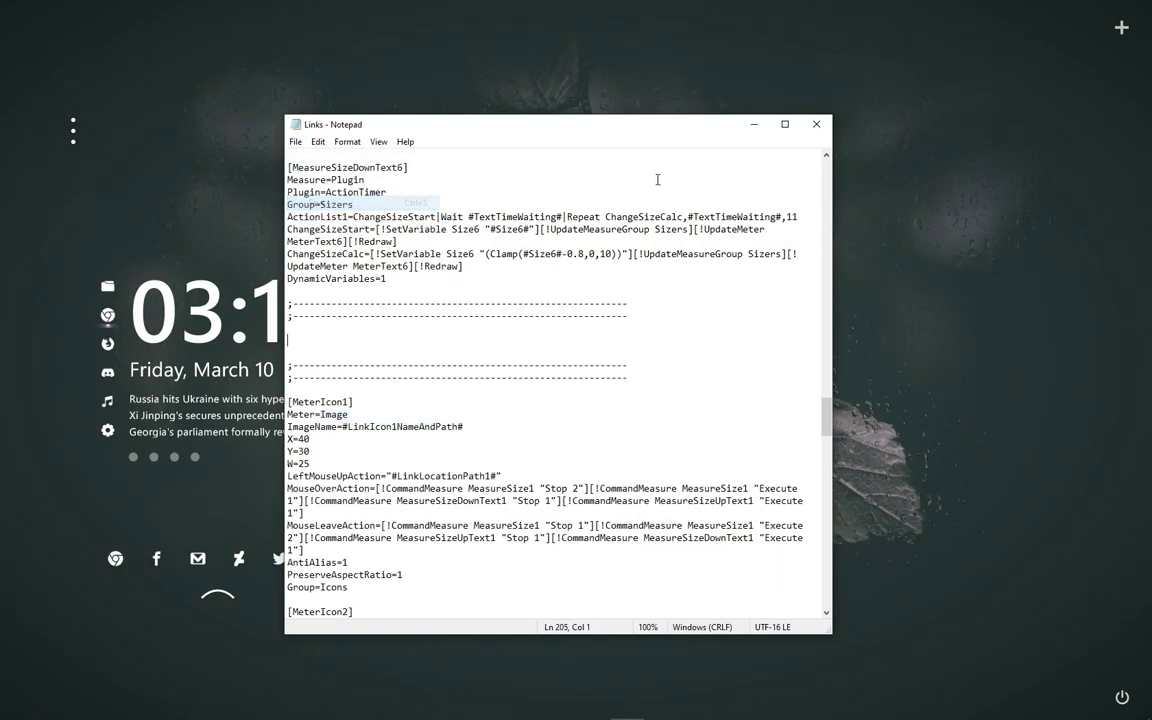
pyautogui.click(816, 124)
# Step: Refresh the Links skin to drop the arc, and move the Player dots beside the link icons
pyautogui.rightClick(274, 558)
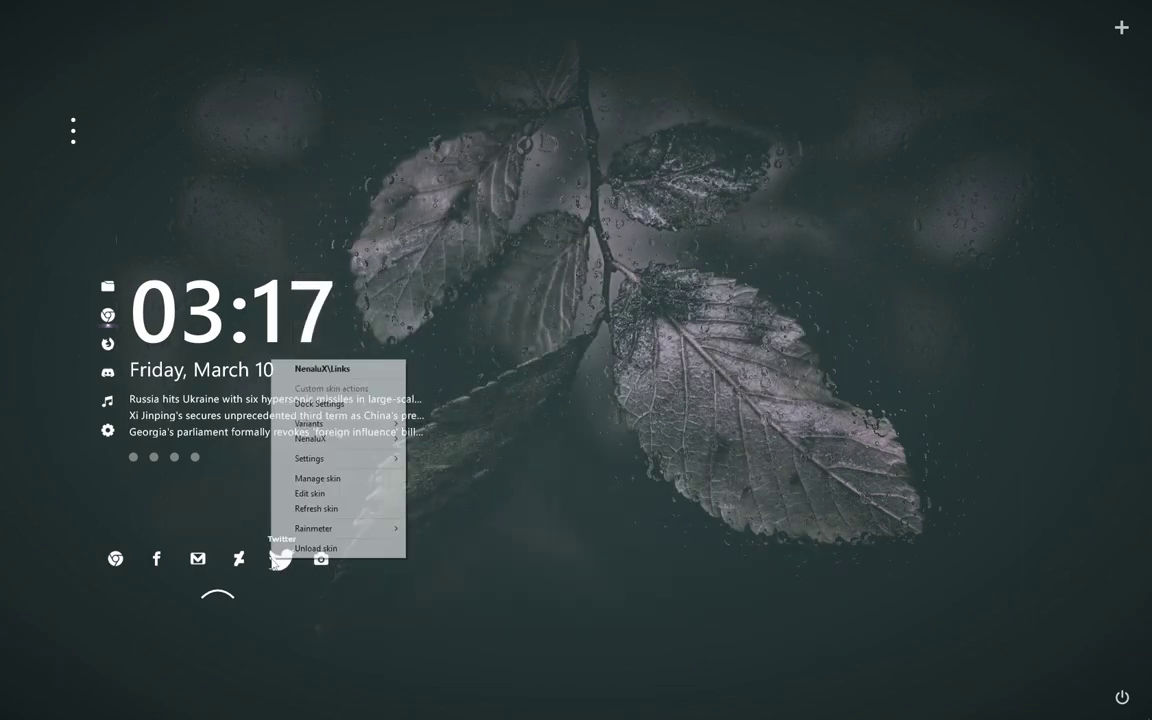
pyautogui.click(326, 510)
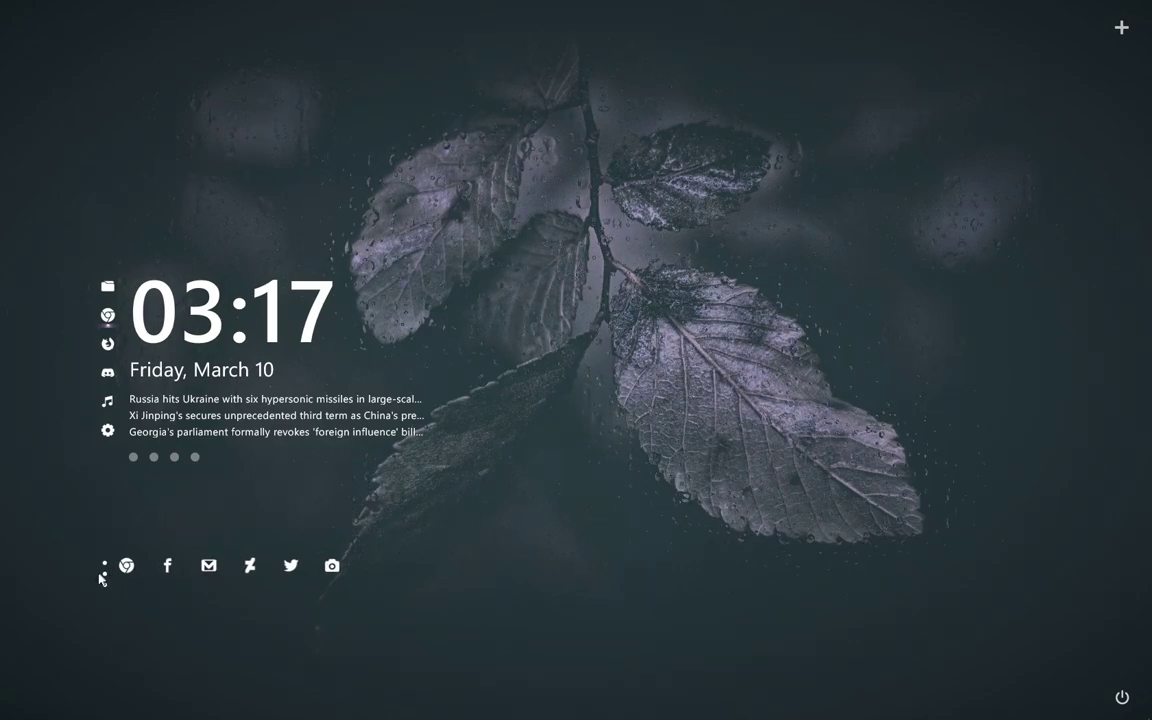
pyautogui.moveTo(101, 570); pyautogui.dragTo(100, 527)
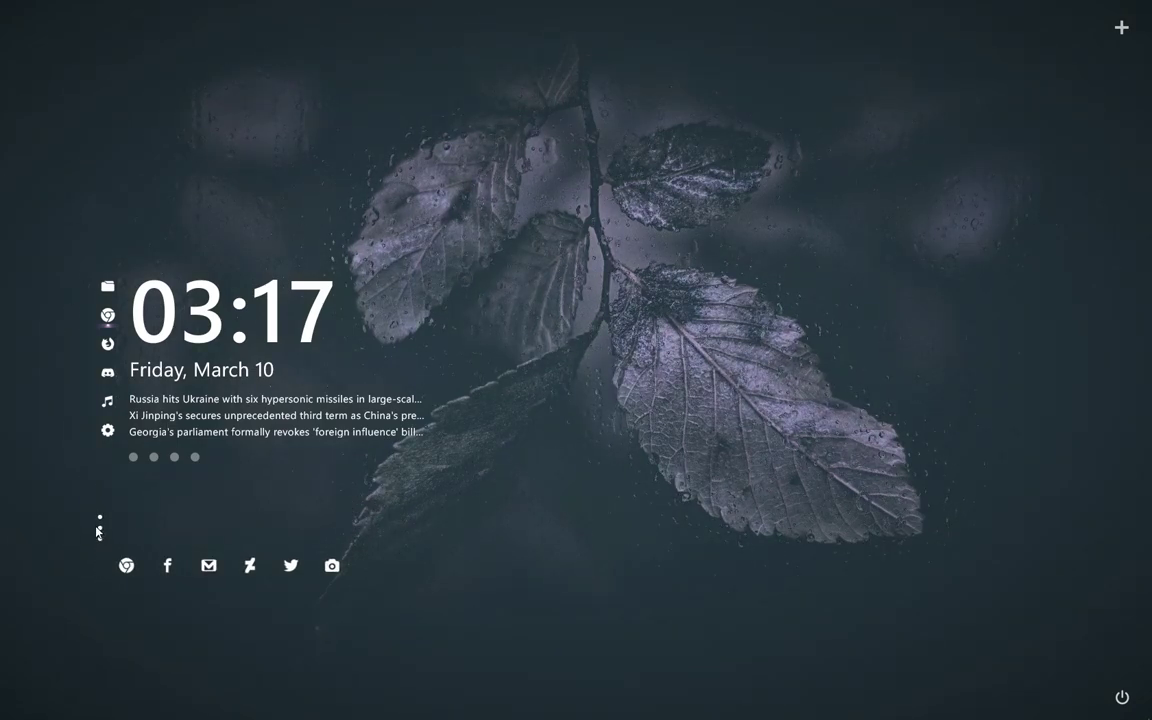